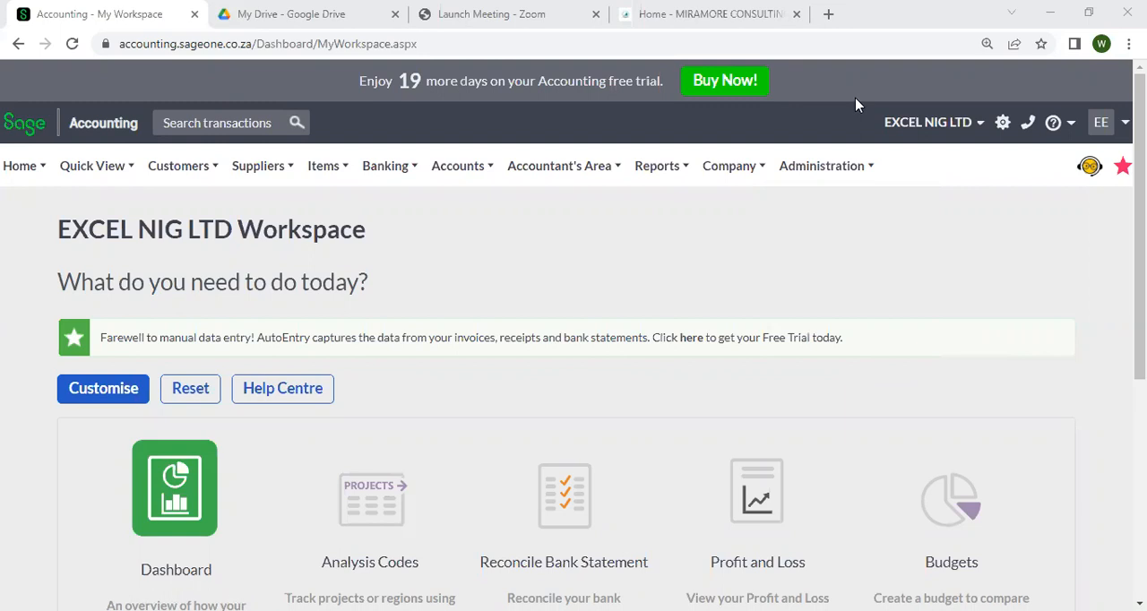
# Switch to the Miramore Consulting website and review its home page, including the categories of accounting software courses
pyautogui.click(649, 9)
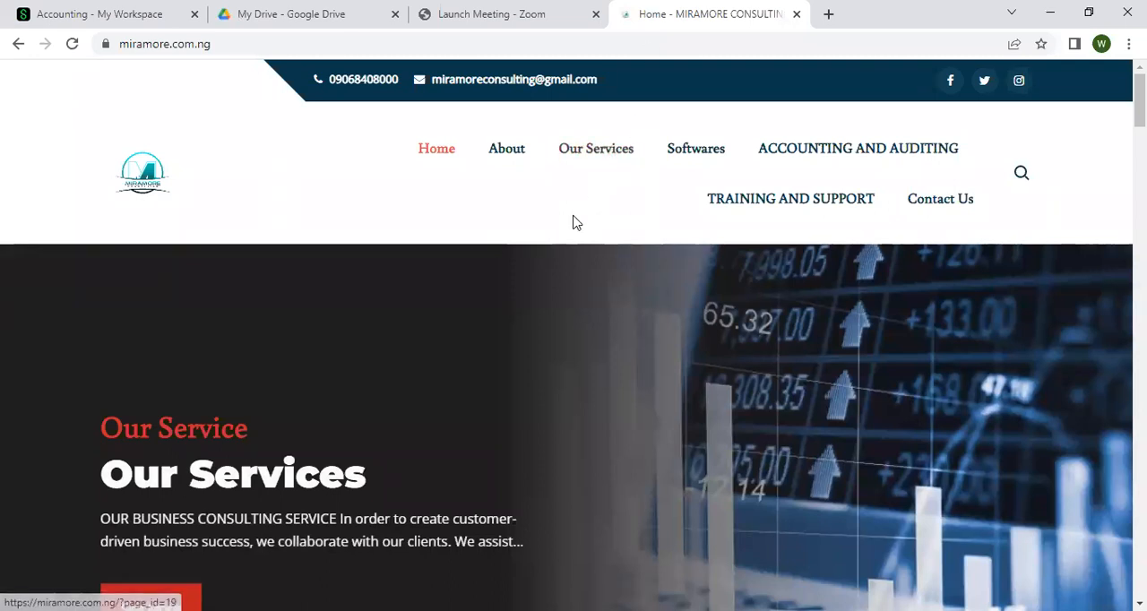
pyautogui.scroll(-2, 576, 222)
pyautogui.scroll(2, 573, 222)
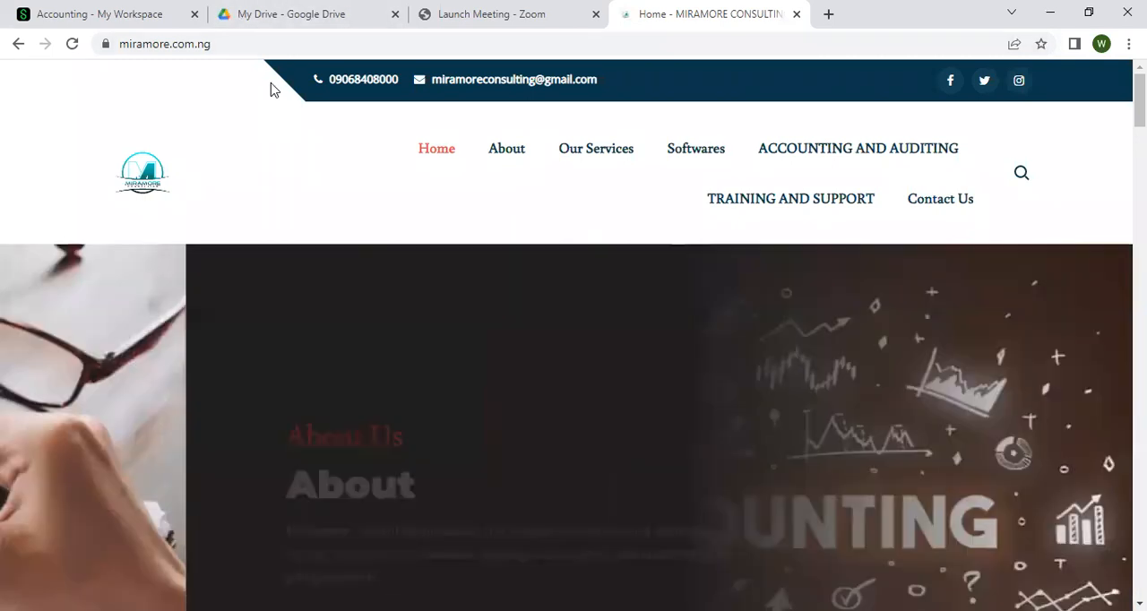
pyautogui.scroll(-14, 429, 320)
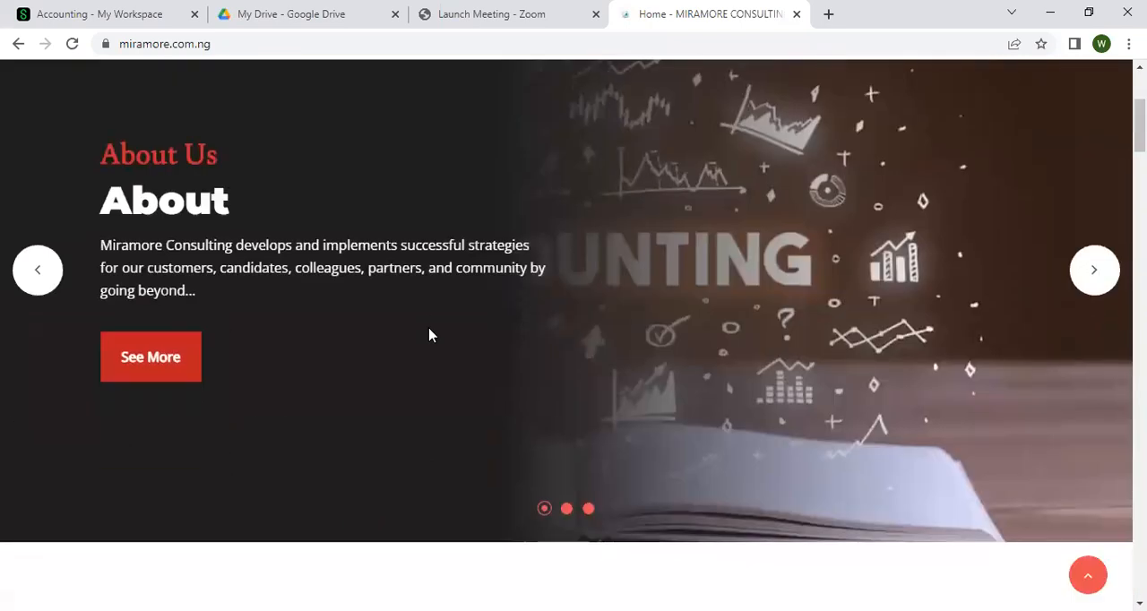
pyautogui.scroll(2, 445, 340)
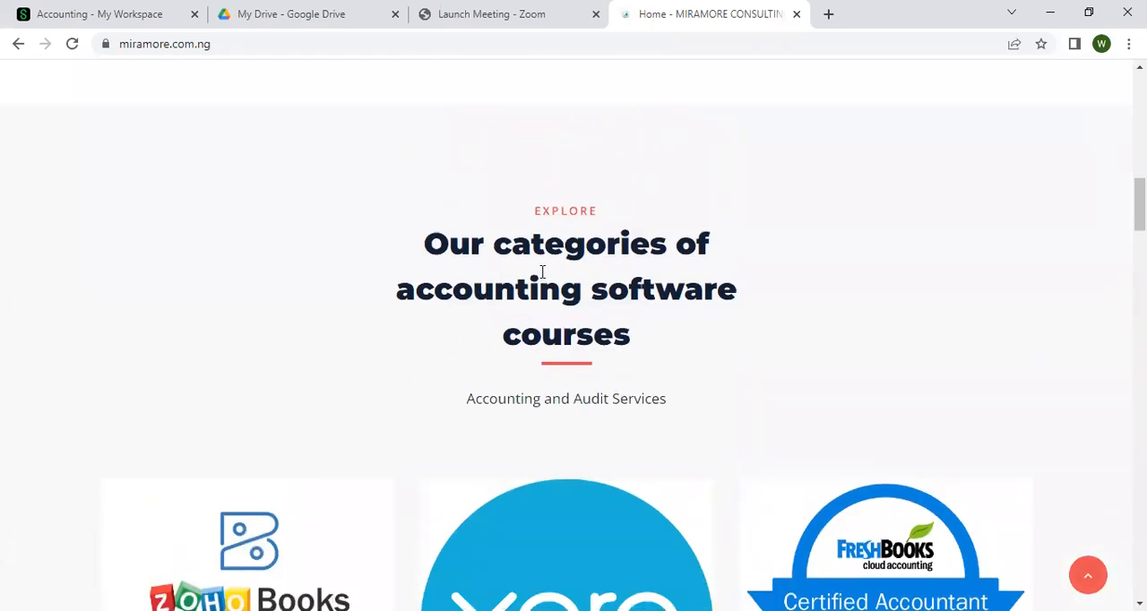
pyautogui.scroll(-3, 542, 272)
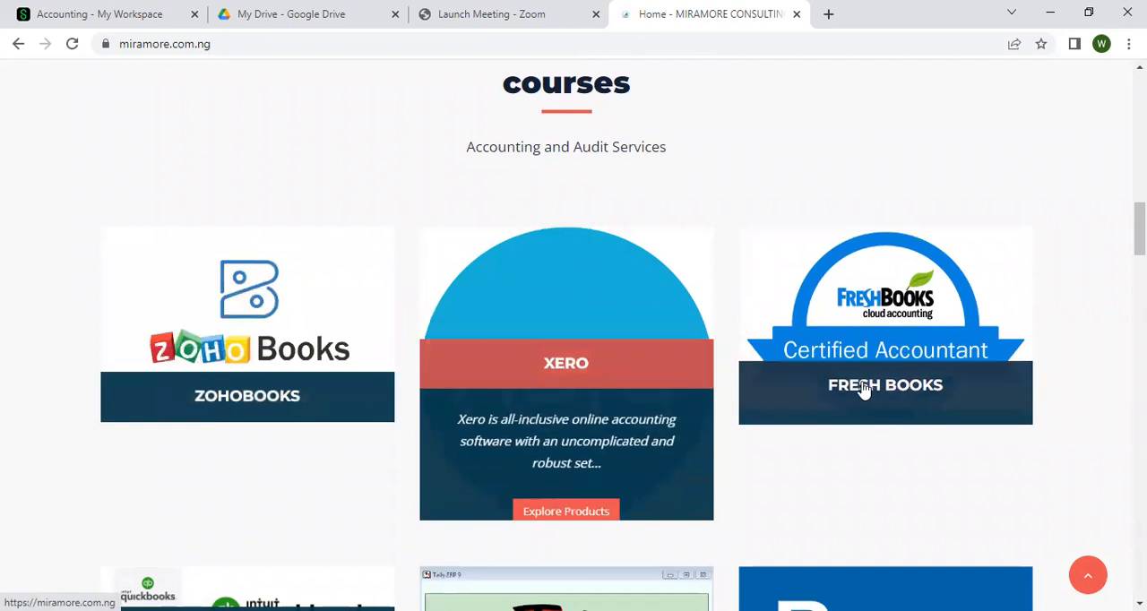
pyautogui.scroll(-2, 659, 396)
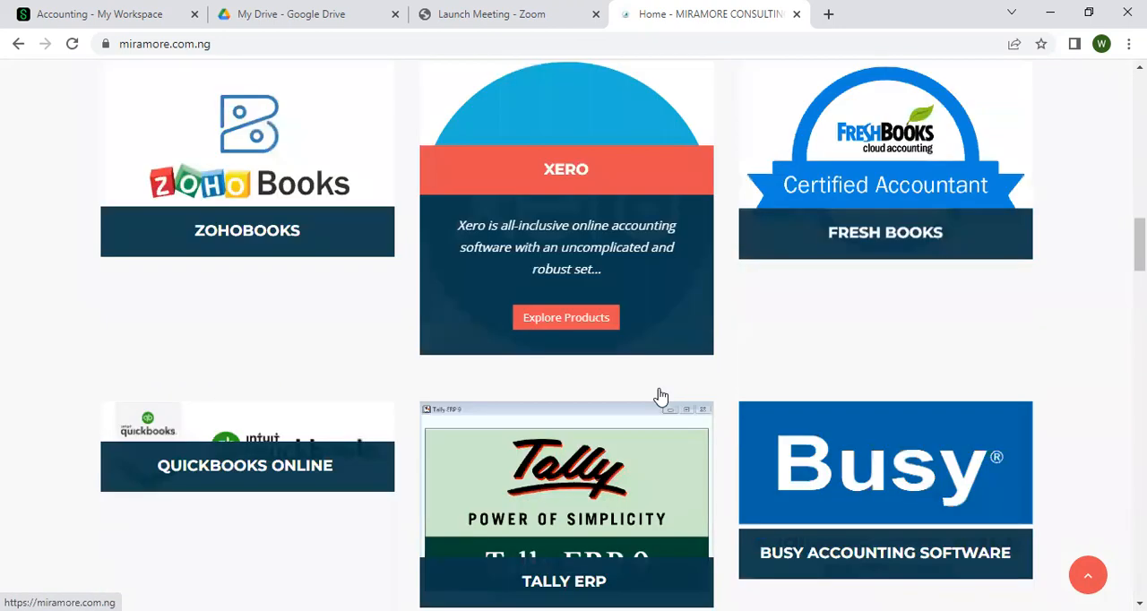
pyautogui.scroll(8, 844, 496)
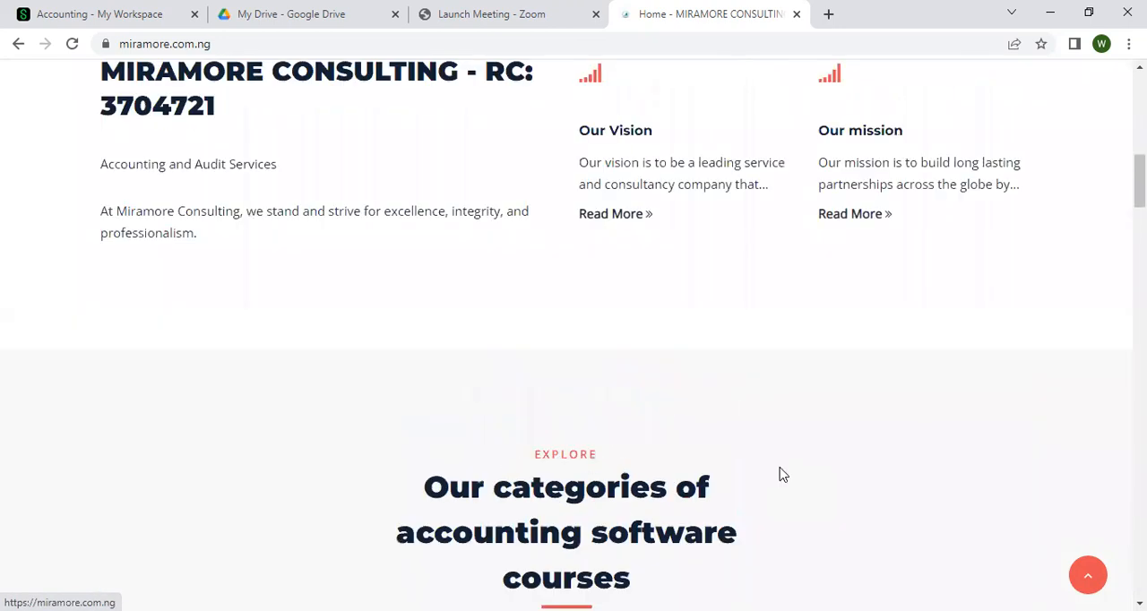
pyautogui.scroll(5, 729, 356)
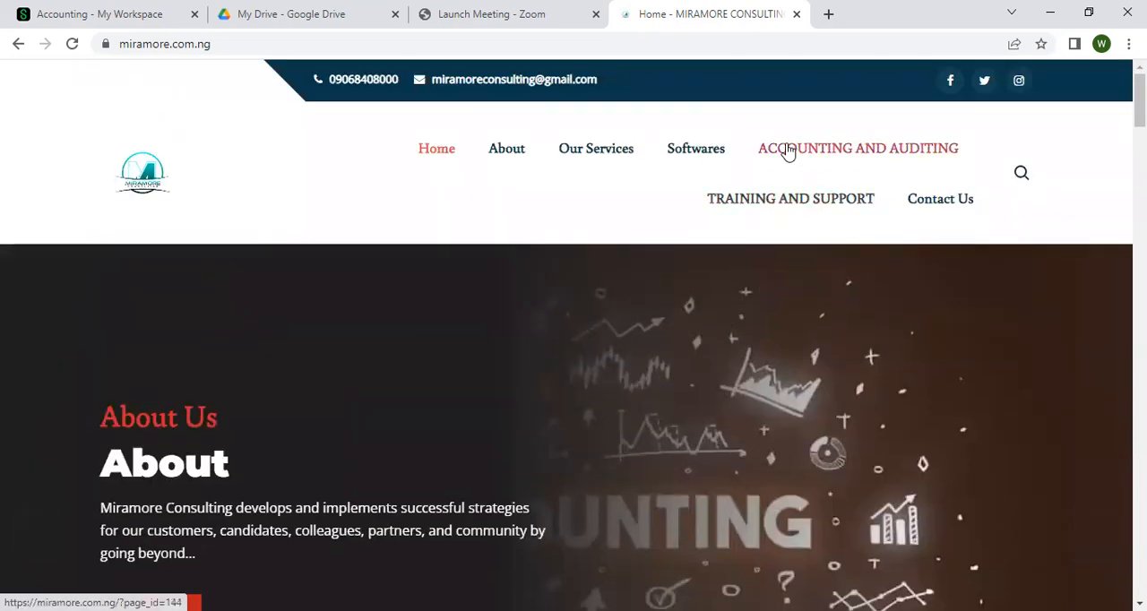
# Open the Accounting and Auditing page and review the services offered and the reasons to choose Miramore Consulting
pyautogui.click(786, 150)
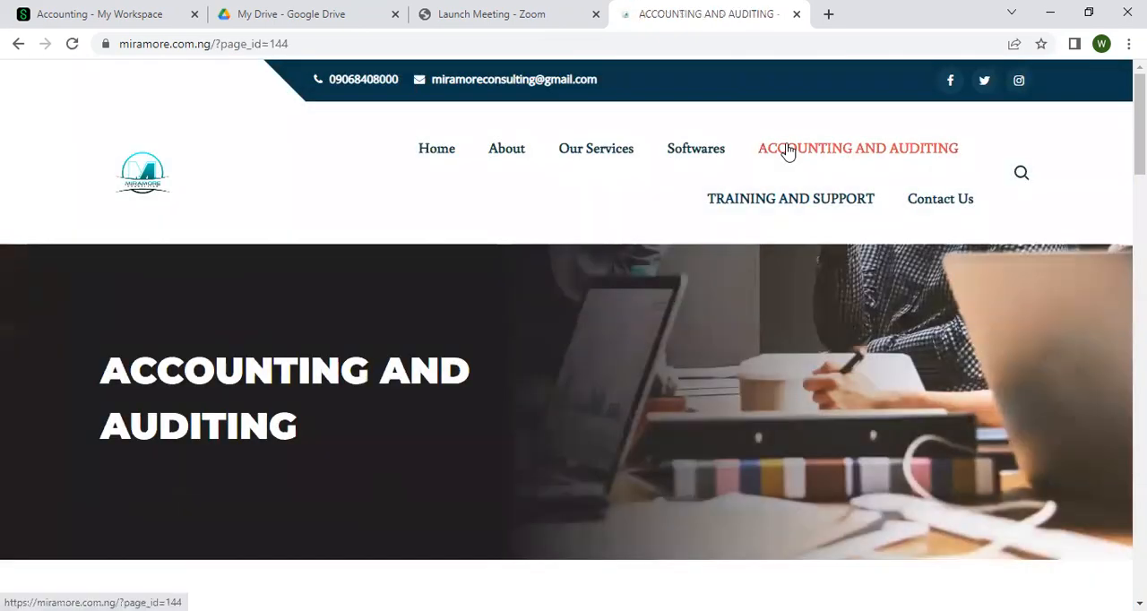
pyautogui.scroll(-5, 789, 206)
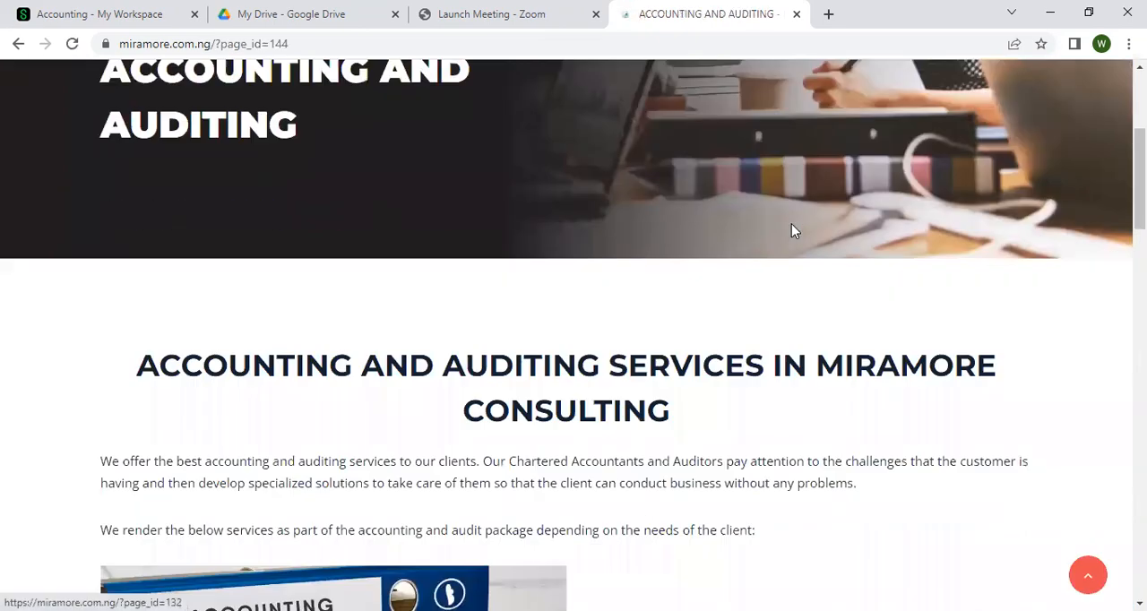
pyautogui.scroll(-1, 791, 238)
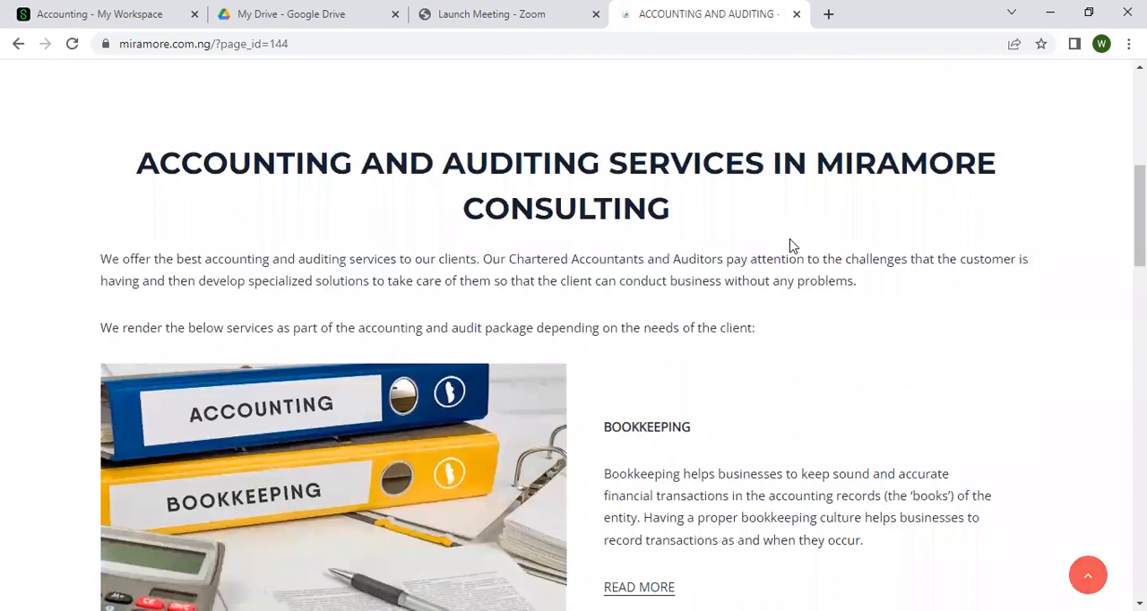
pyautogui.scroll(-1, 791, 244)
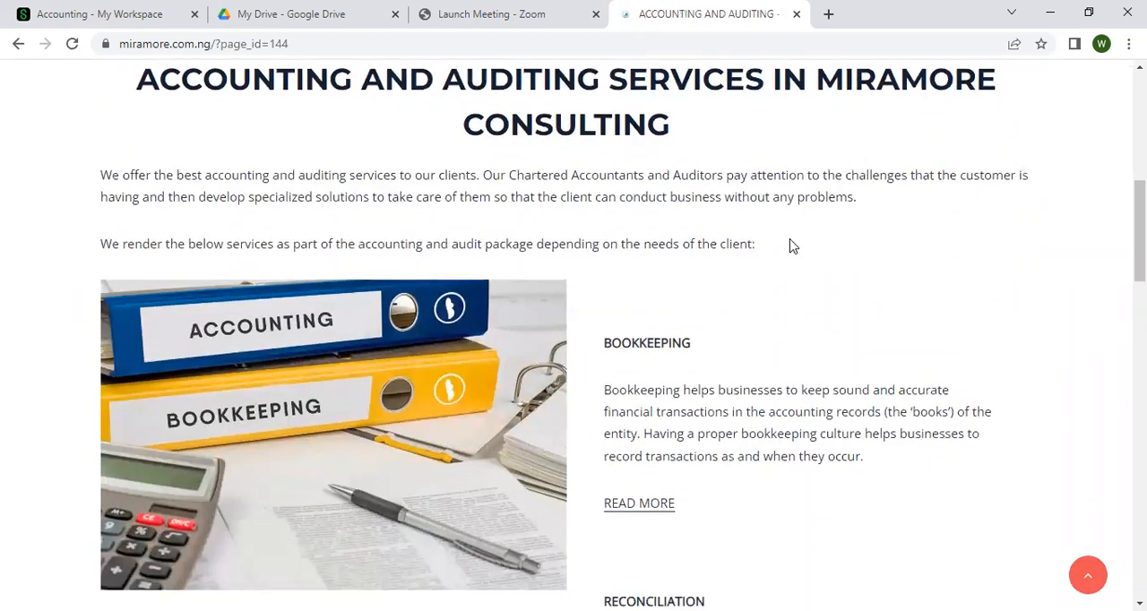
pyautogui.scroll(-1, 791, 245)
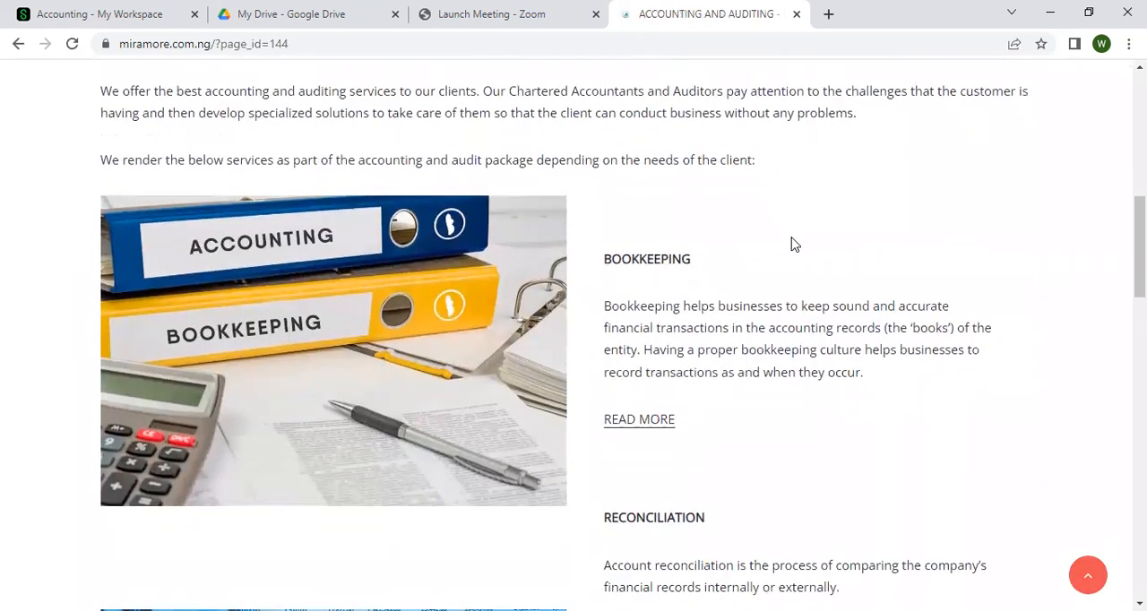
pyautogui.scroll(-3, 791, 245)
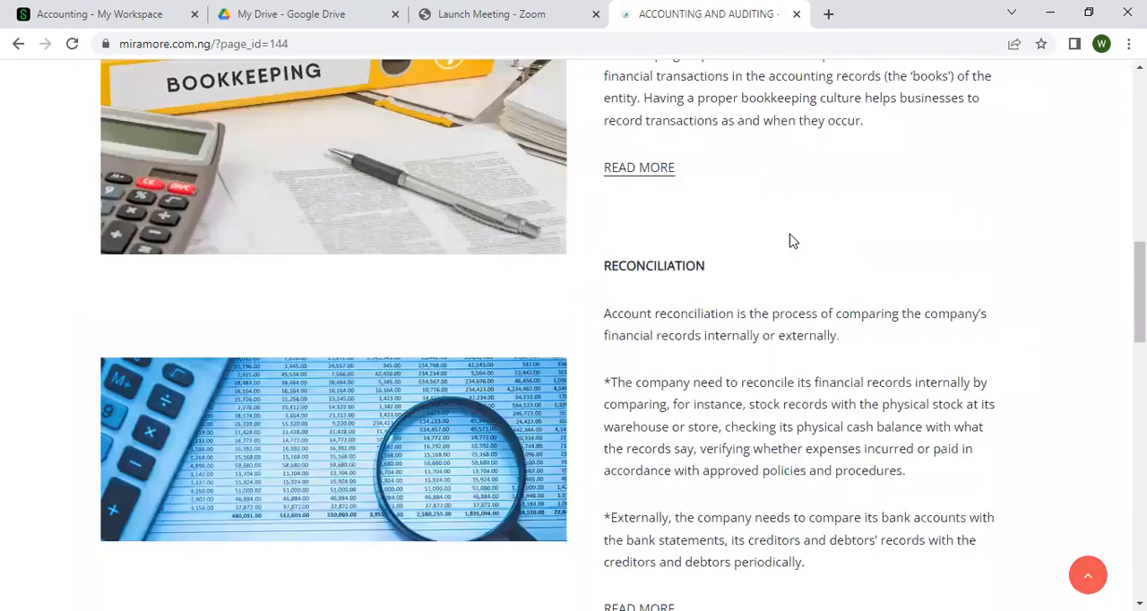
pyautogui.scroll(-3, 680, 269)
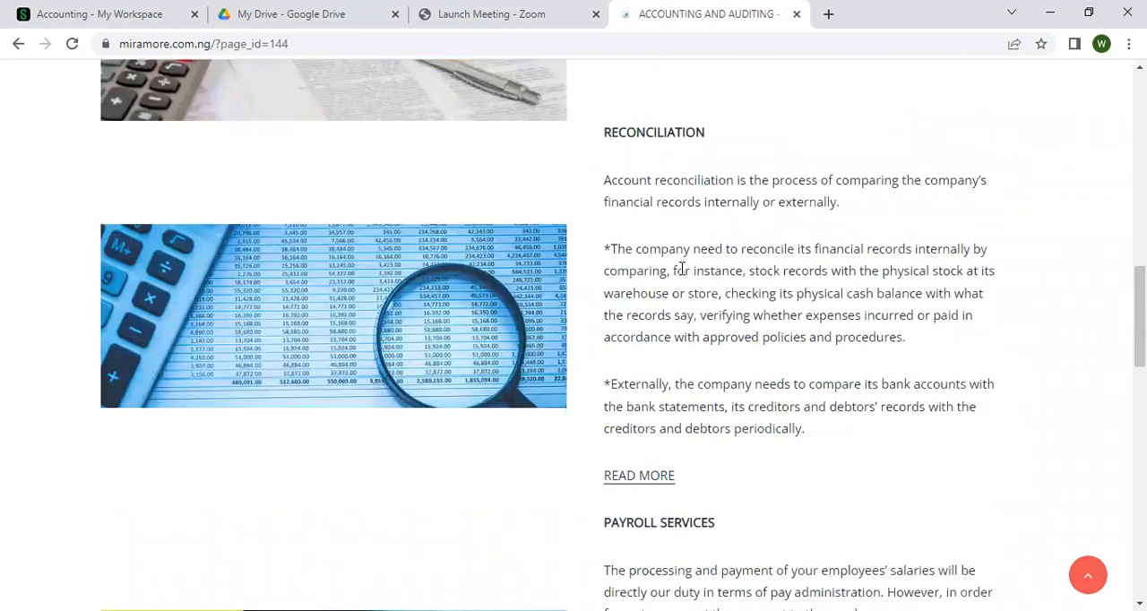
pyautogui.scroll(-2, 680, 274)
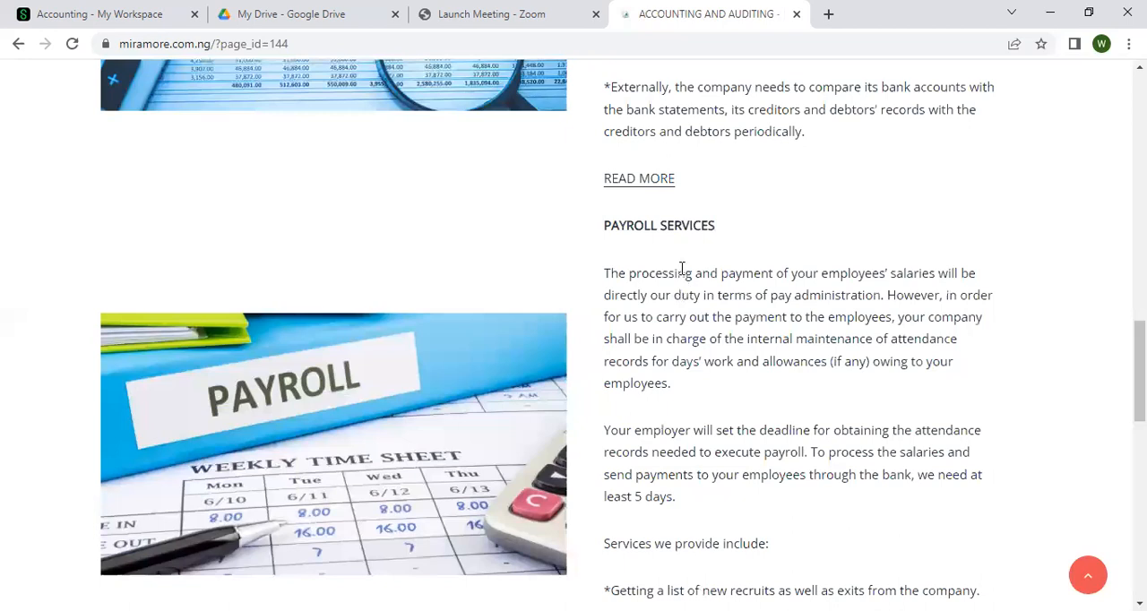
pyautogui.scroll(-4, 681, 271)
pyautogui.scroll(-4, 681, 269)
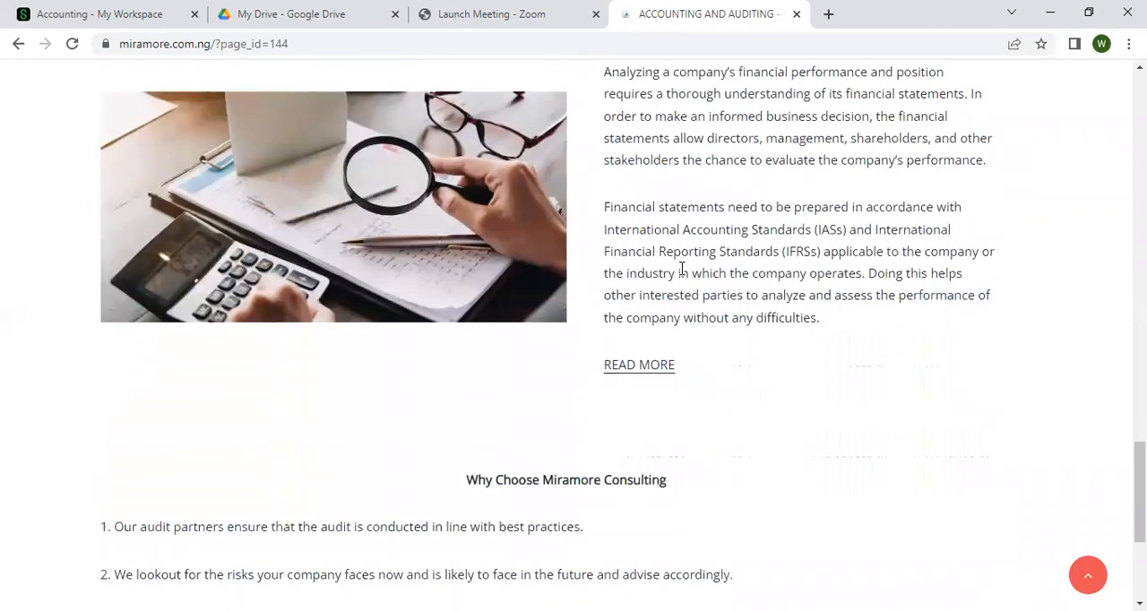
pyautogui.scroll(-2, 680, 268)
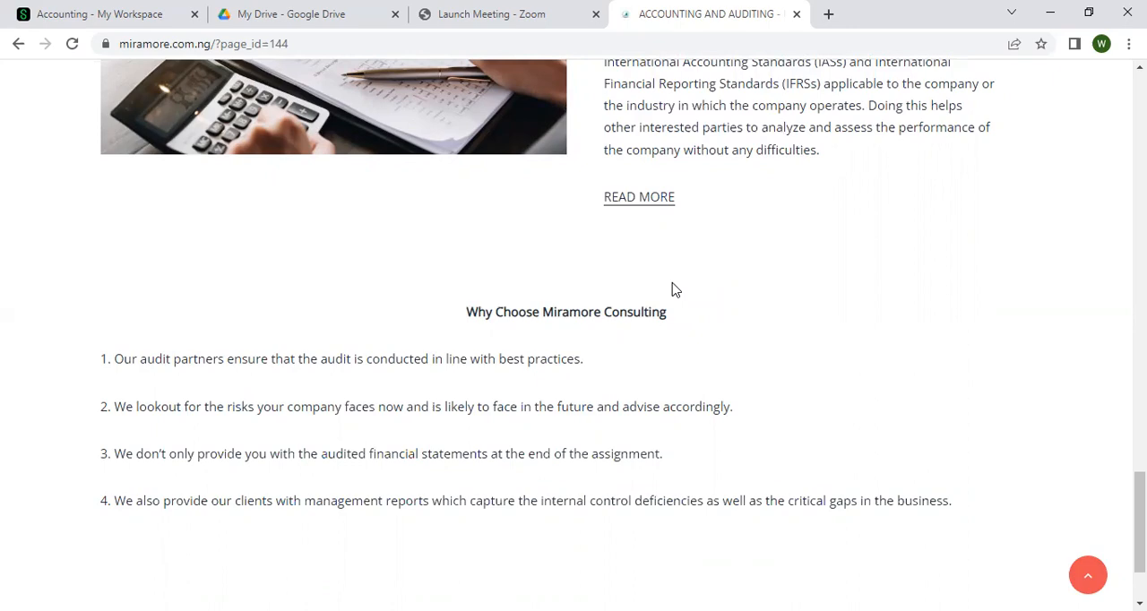
pyautogui.scroll(2, 675, 289)
pyautogui.scroll(-3, 674, 288)
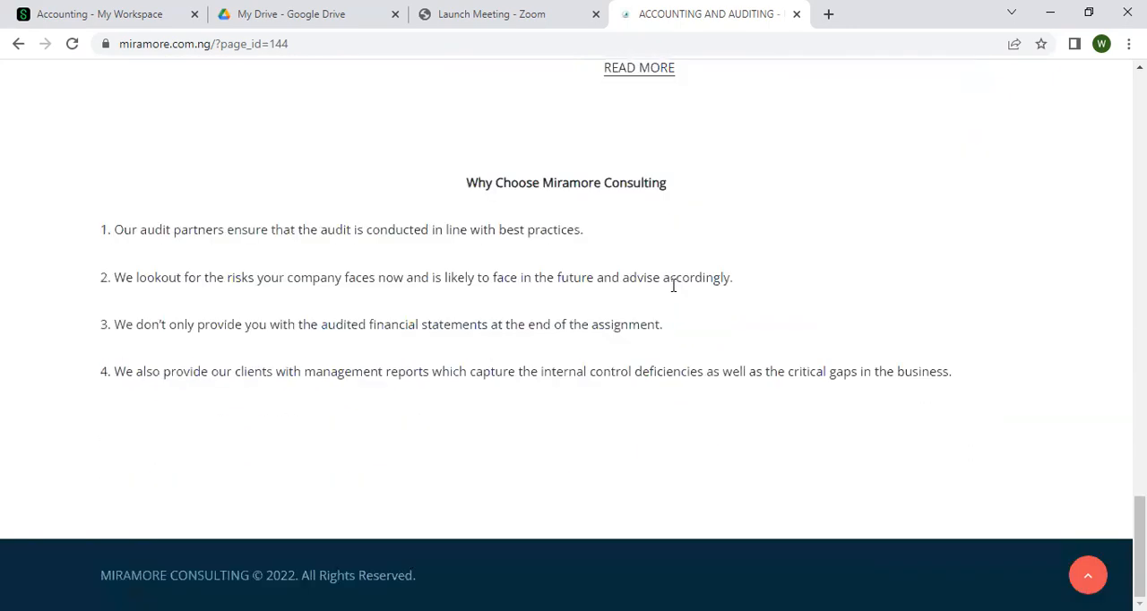
pyautogui.scroll(15, 674, 286)
pyautogui.scroll(10, 673, 285)
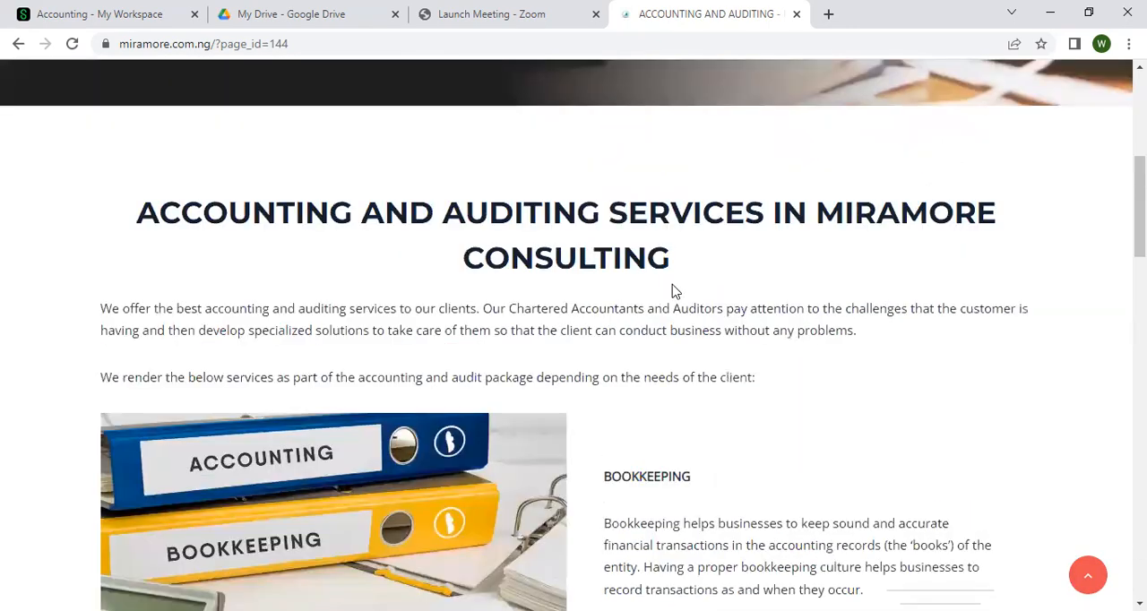
# Return to the website's home page and review the Why Choose section and the Tested & Trusted client list
pyautogui.click(463, 151)
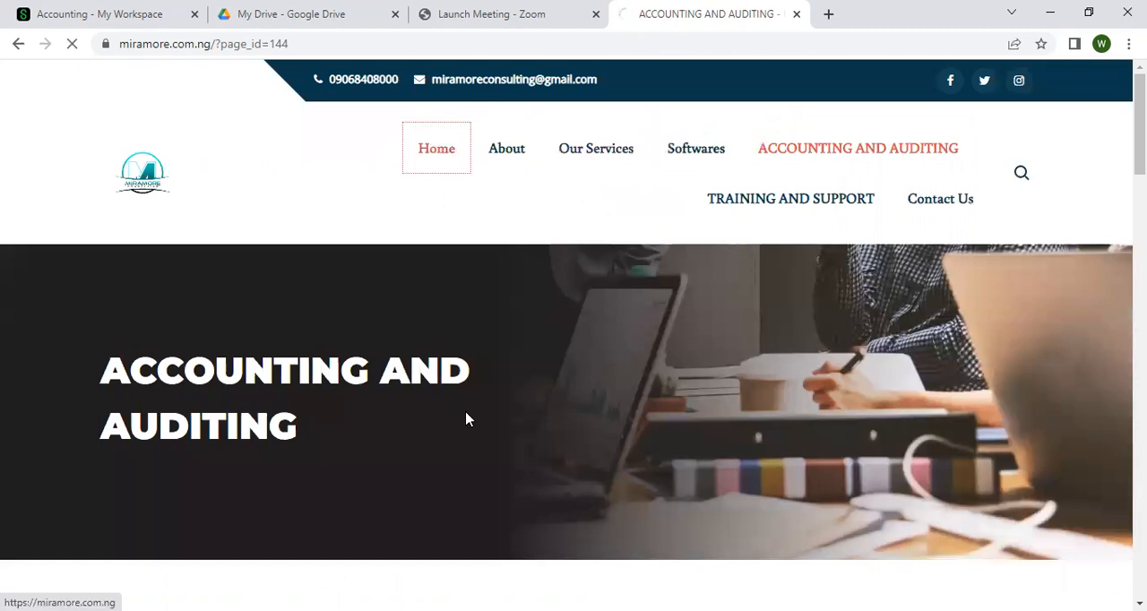
pyautogui.scroll(-15, 533, 420)
pyautogui.scroll(-10, 535, 419)
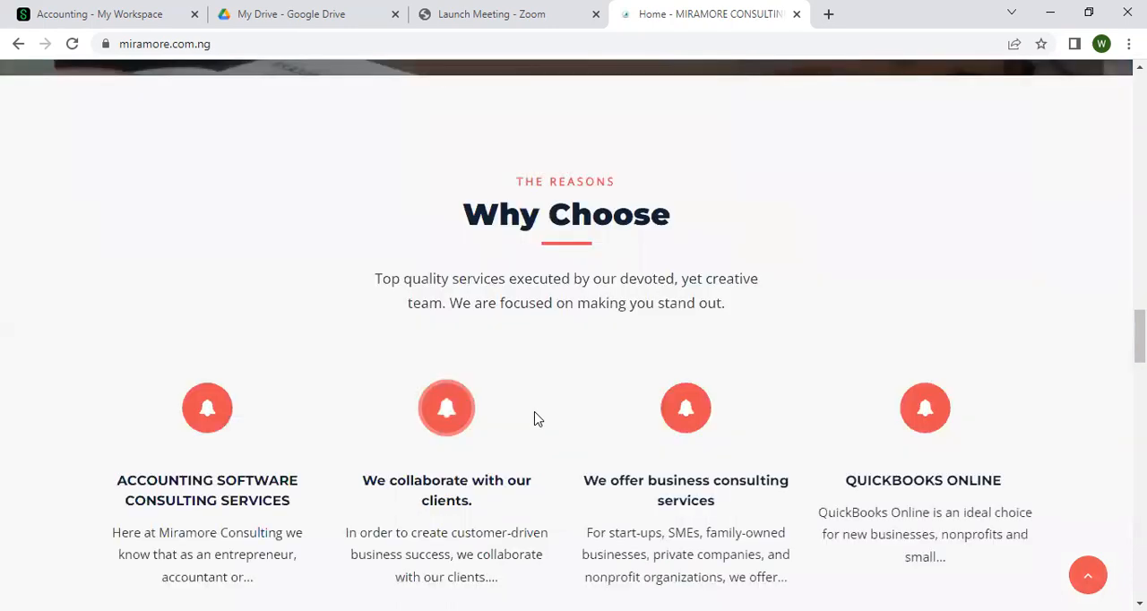
pyautogui.scroll(3, 535, 420)
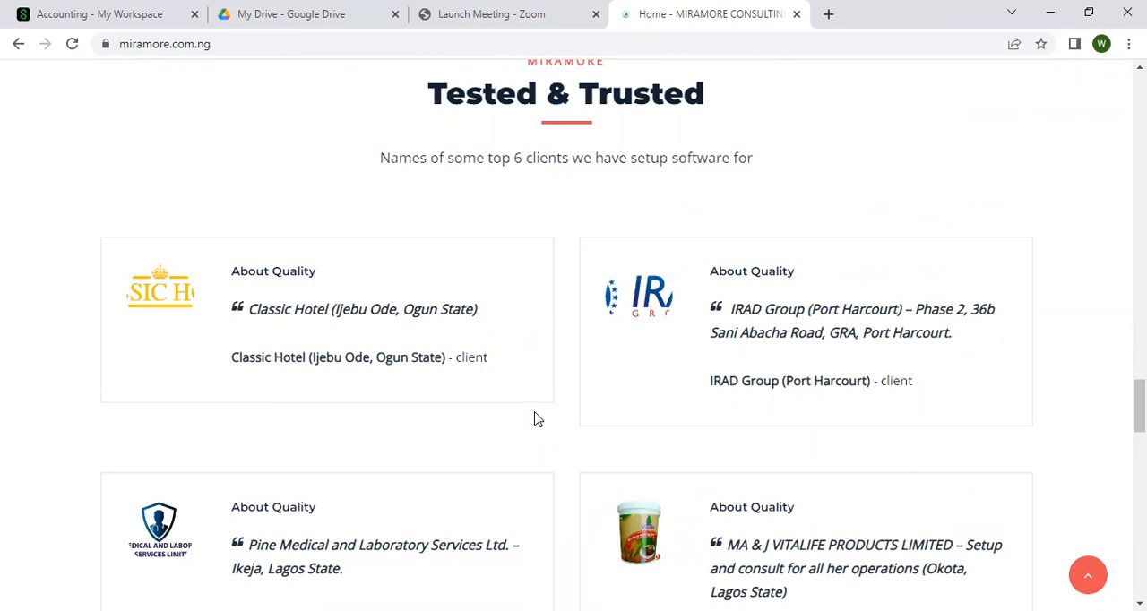
pyautogui.scroll(-2, 535, 419)
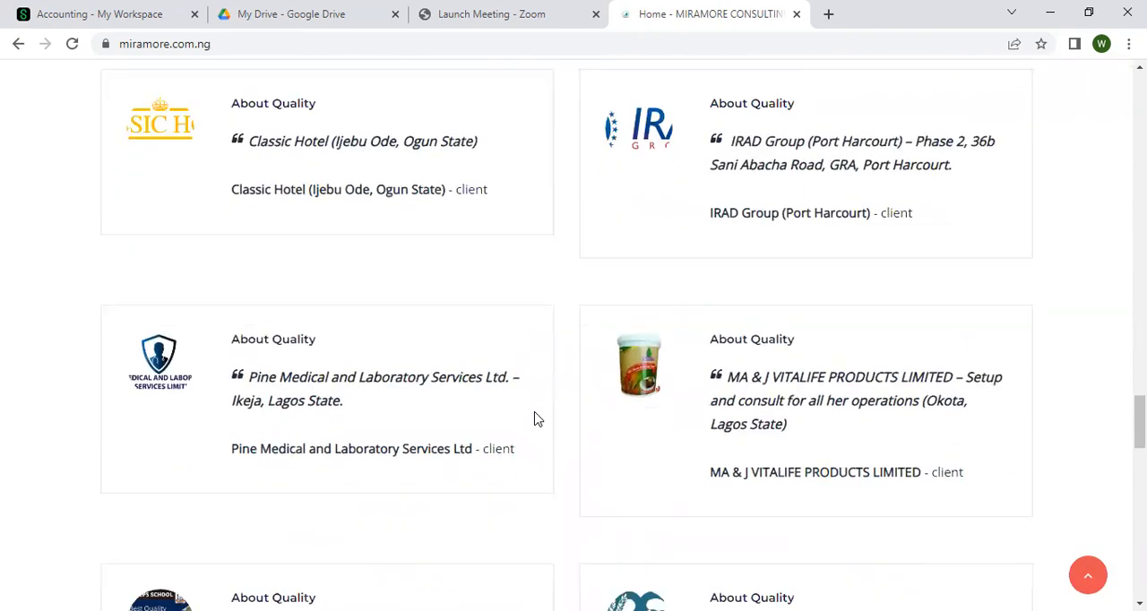
pyautogui.scroll(-2, 535, 419)
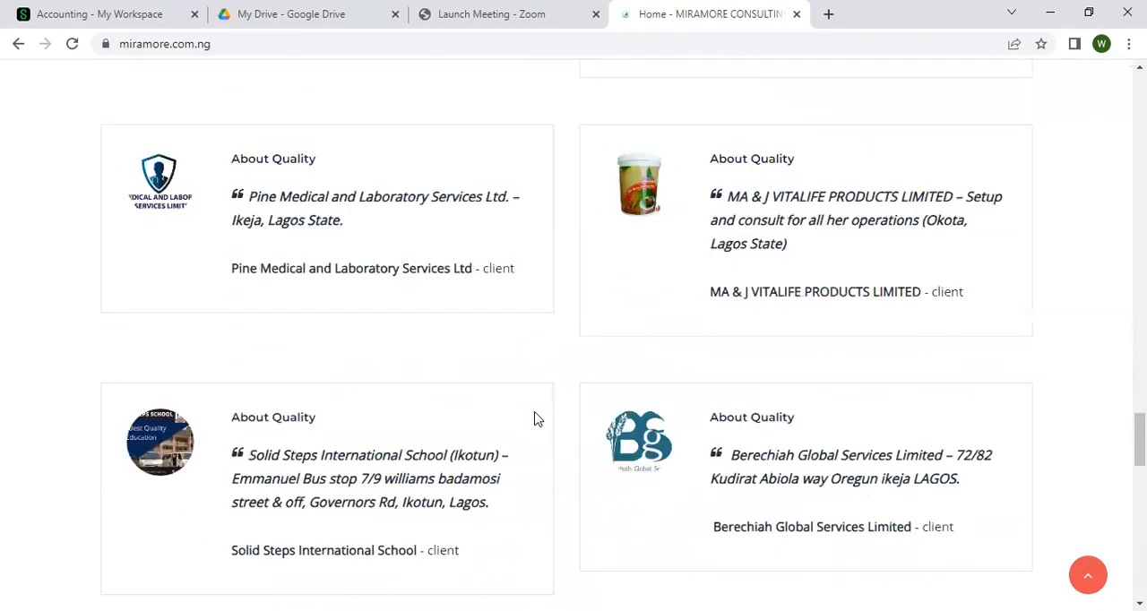
pyautogui.scroll(-1, 534, 419)
pyautogui.scroll(2, 538, 418)
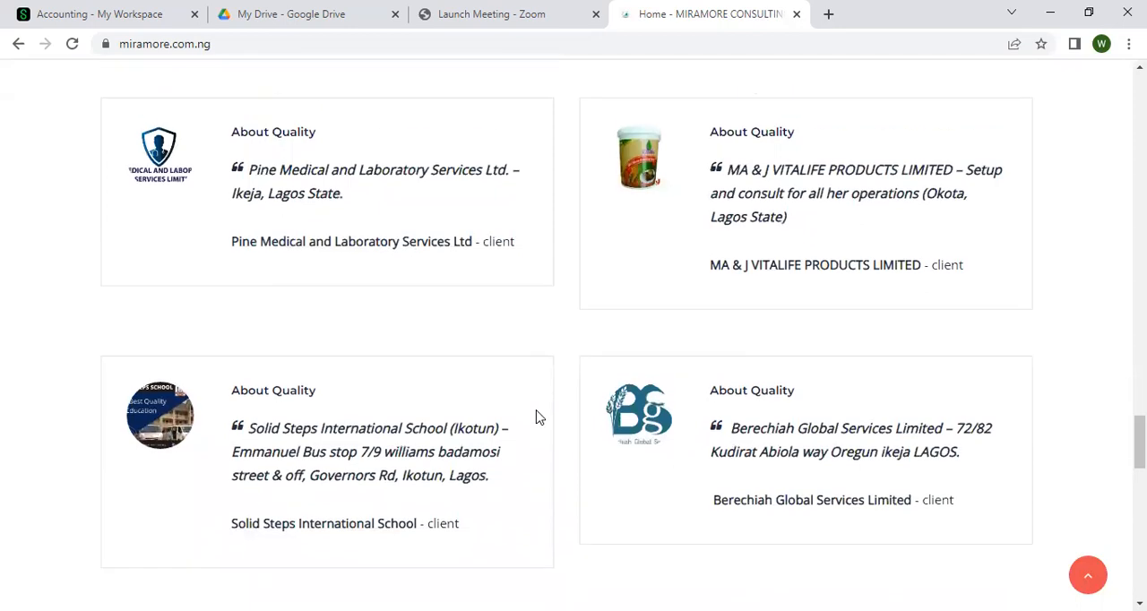
pyautogui.scroll(3, 537, 418)
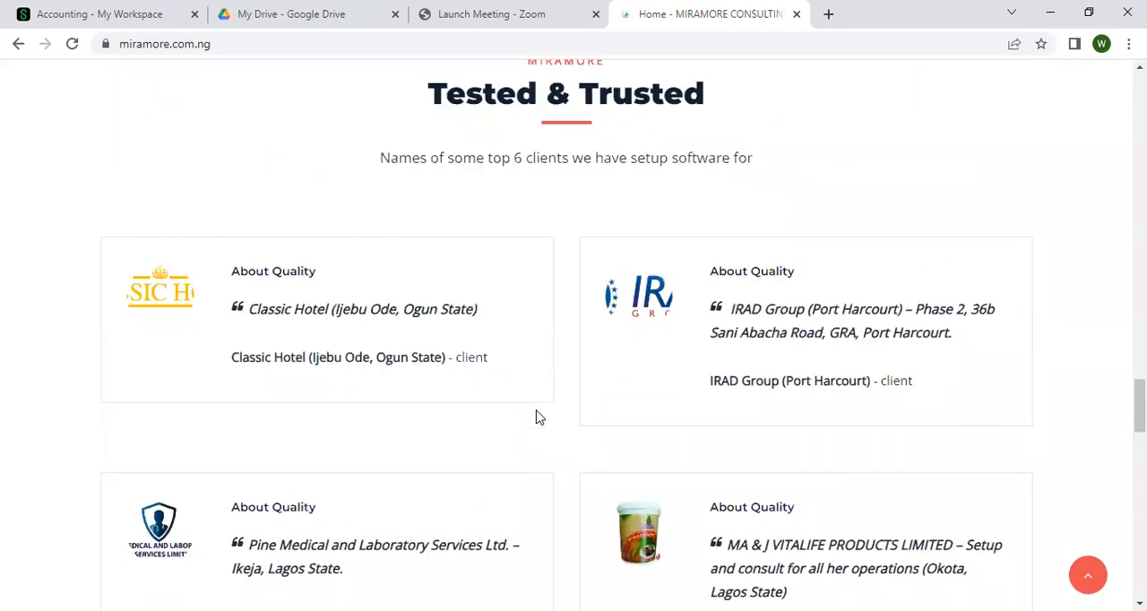
# Switch to the EXCEL NIG LTD workspace in Sage Accounting
pyautogui.click(173, 11)
pyautogui.moveTo(302, 233)
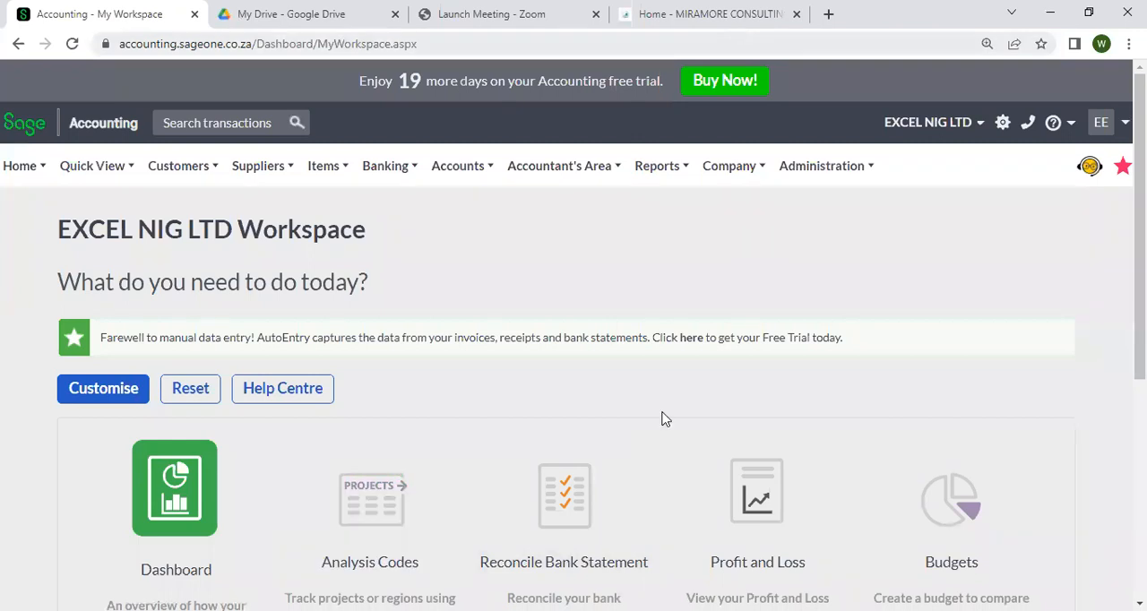
# Go back to the Miramore Consulting website and examine the Training and Support page's training benefits, tuition fees and course topics
pyautogui.click(768, 7)
pyautogui.scroll(10, 738, 179)
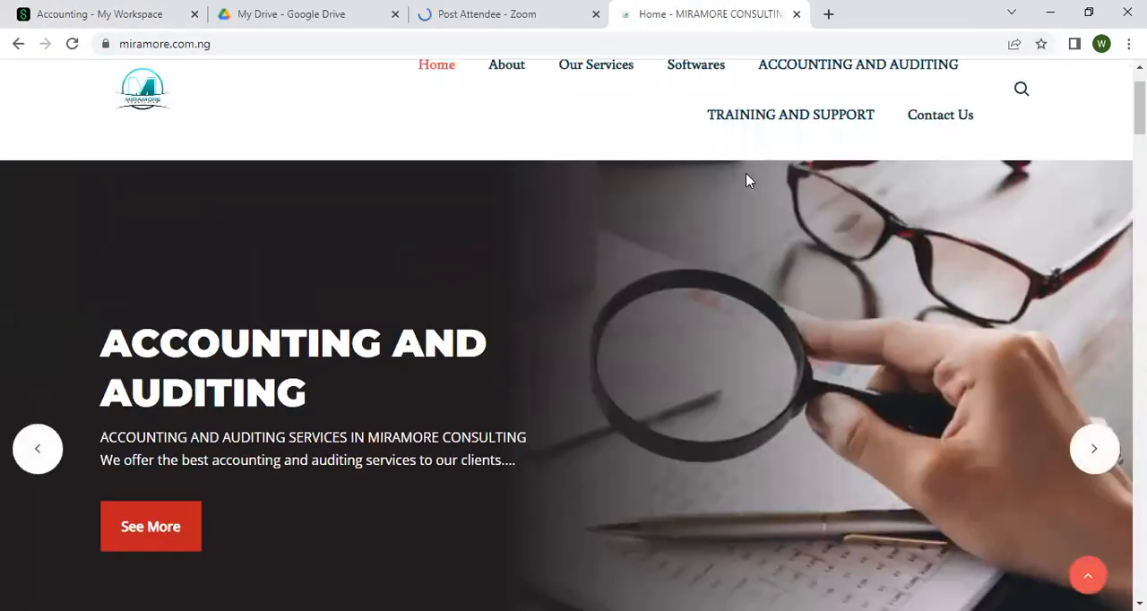
pyautogui.scroll(1, 717, 151)
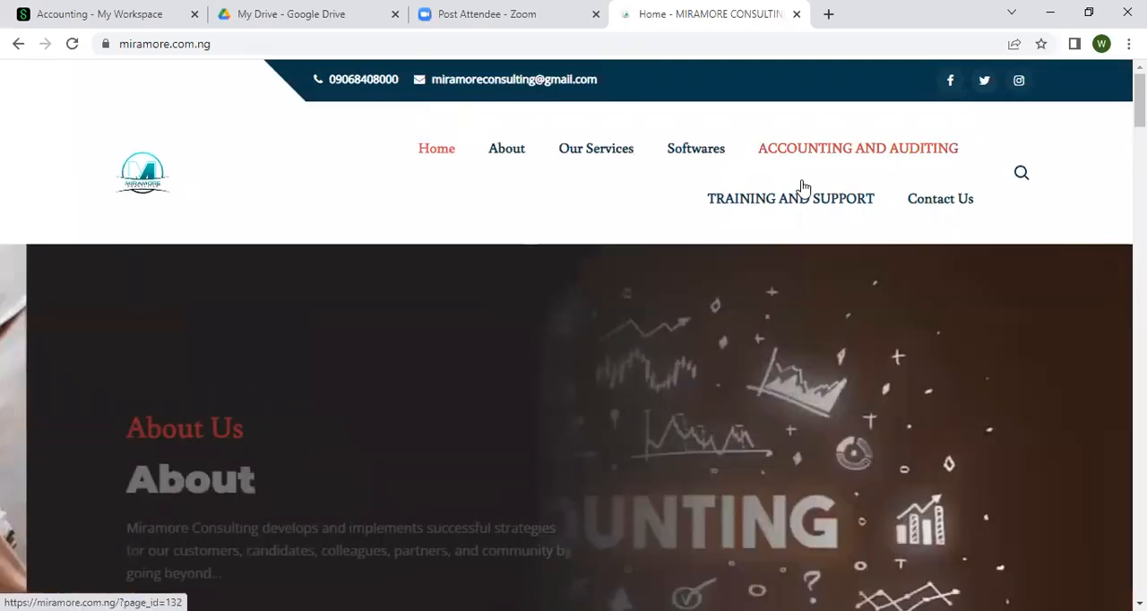
pyautogui.click(788, 207)
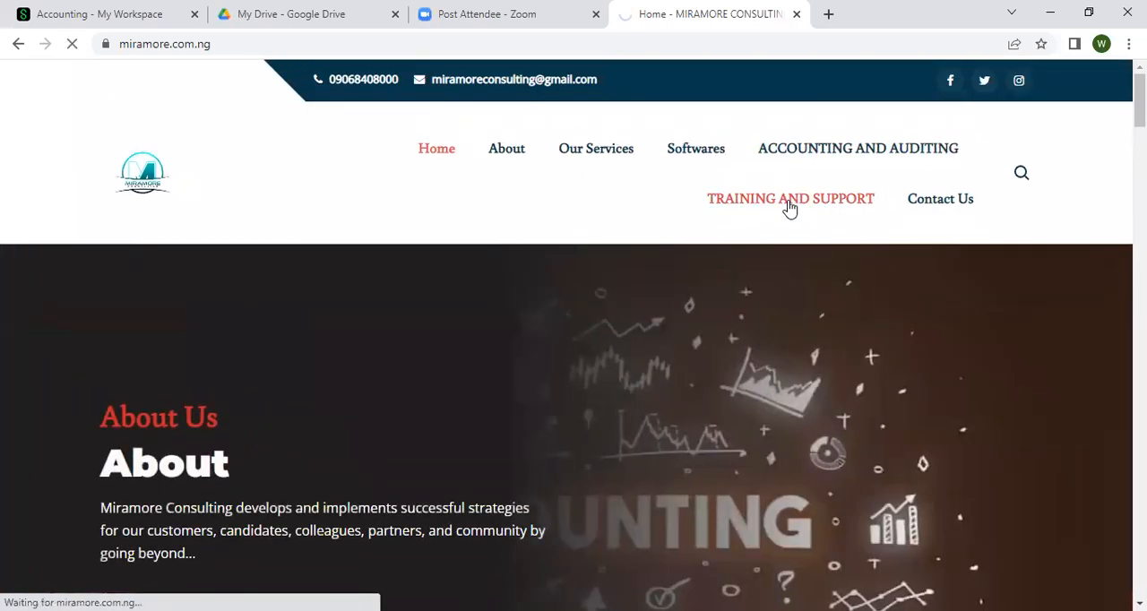
pyautogui.scroll(-5, 755, 230)
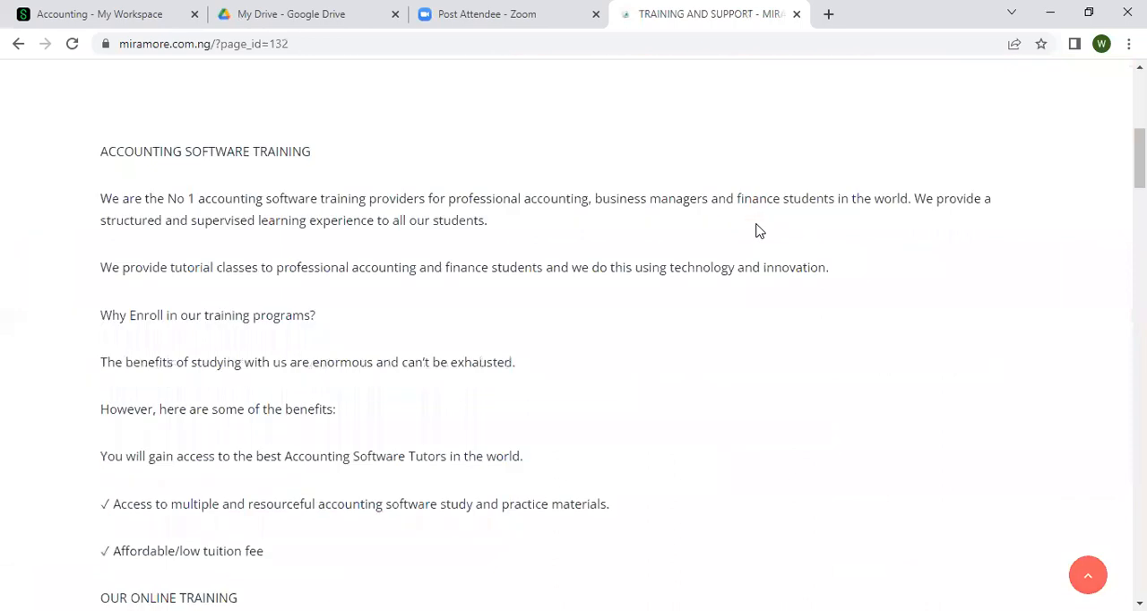
pyautogui.scroll(-10, 197, 198)
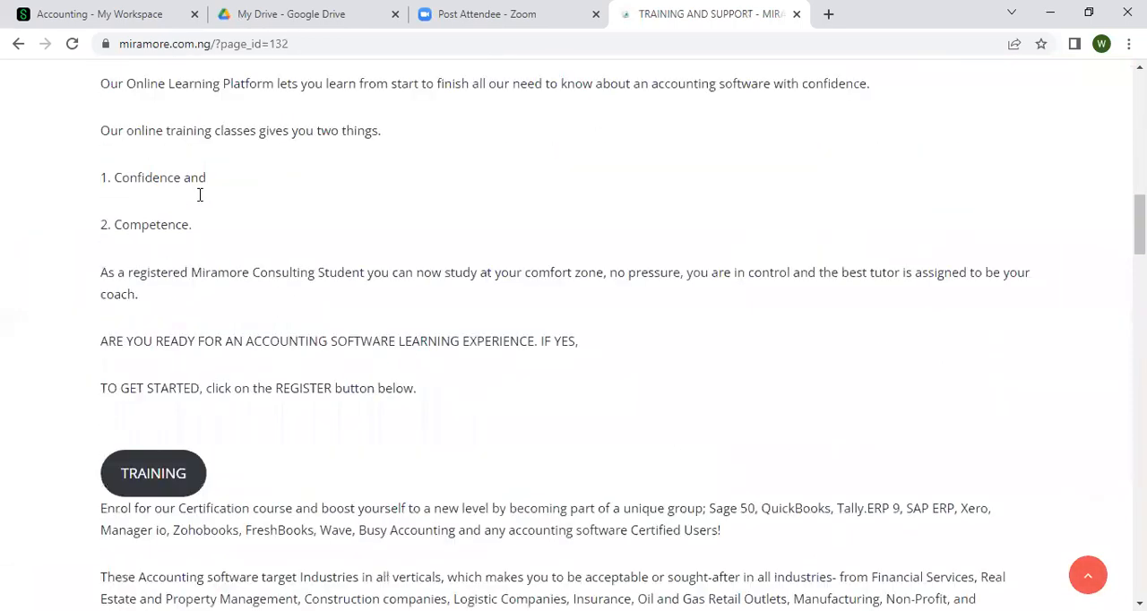
pyautogui.scroll(-5, 199, 196)
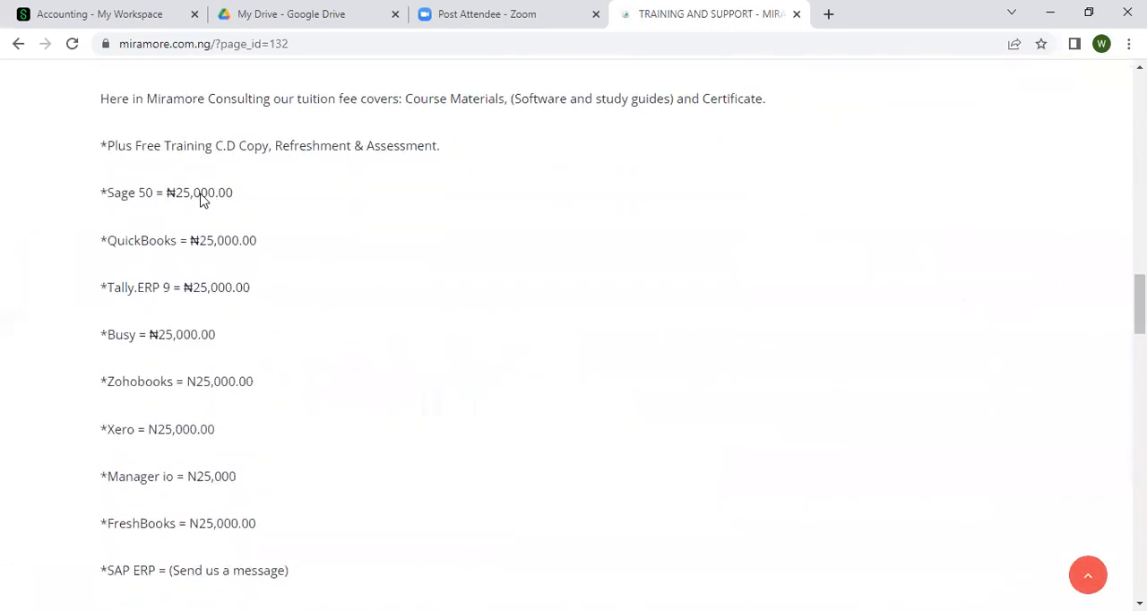
pyautogui.scroll(-15, 201, 198)
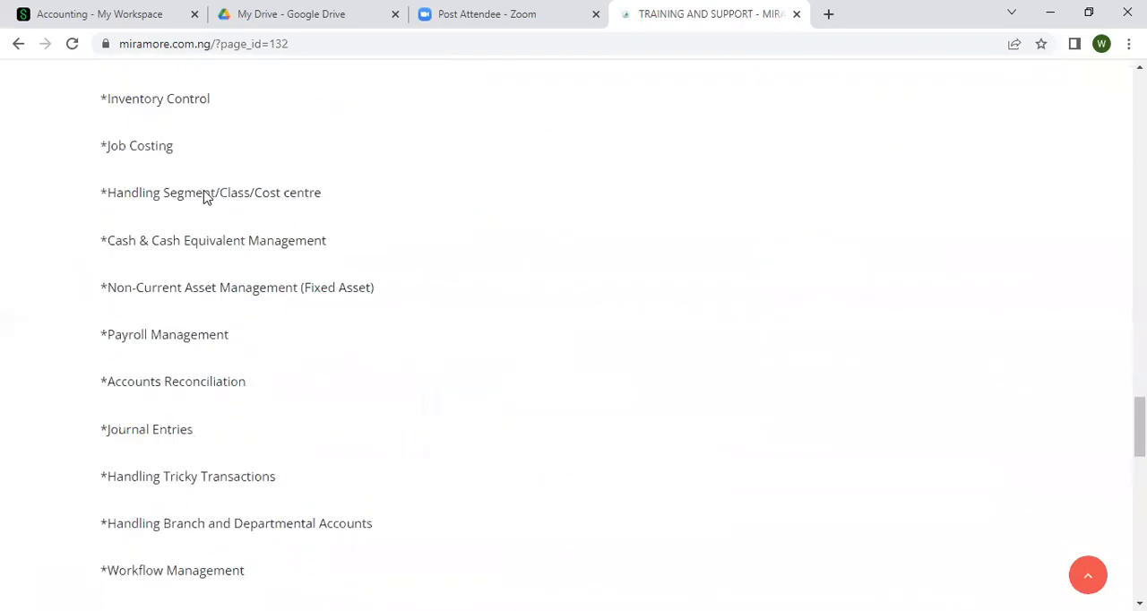
# Review the remaining course topics, certification, ways to take the courses and tuition fees on the Training and Support page
pyautogui.scroll(-5, 204, 196)
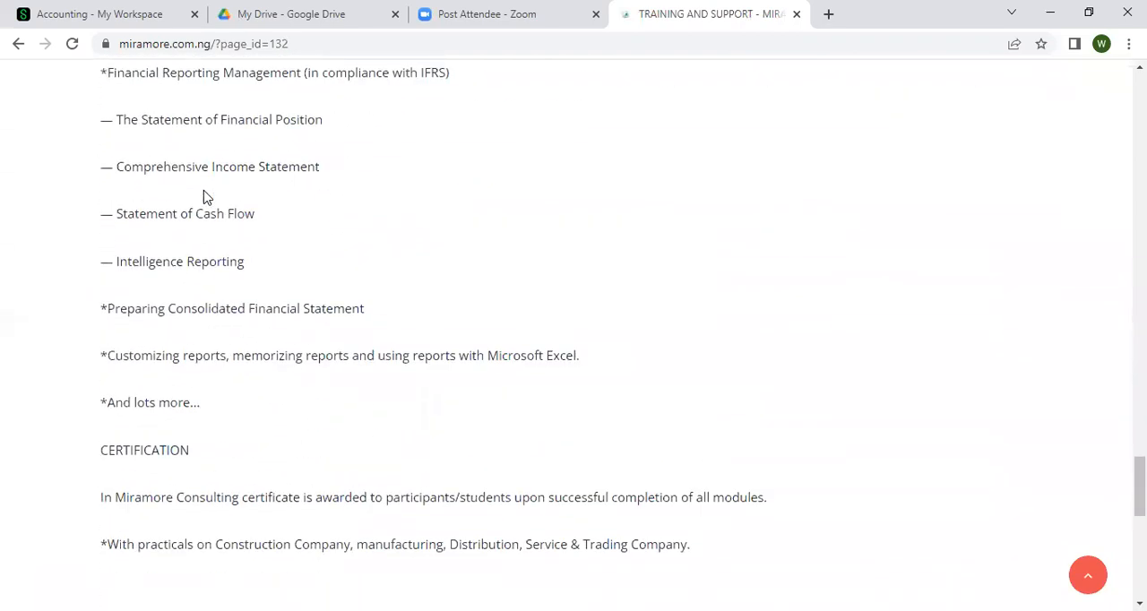
pyautogui.scroll(-2, 203, 196)
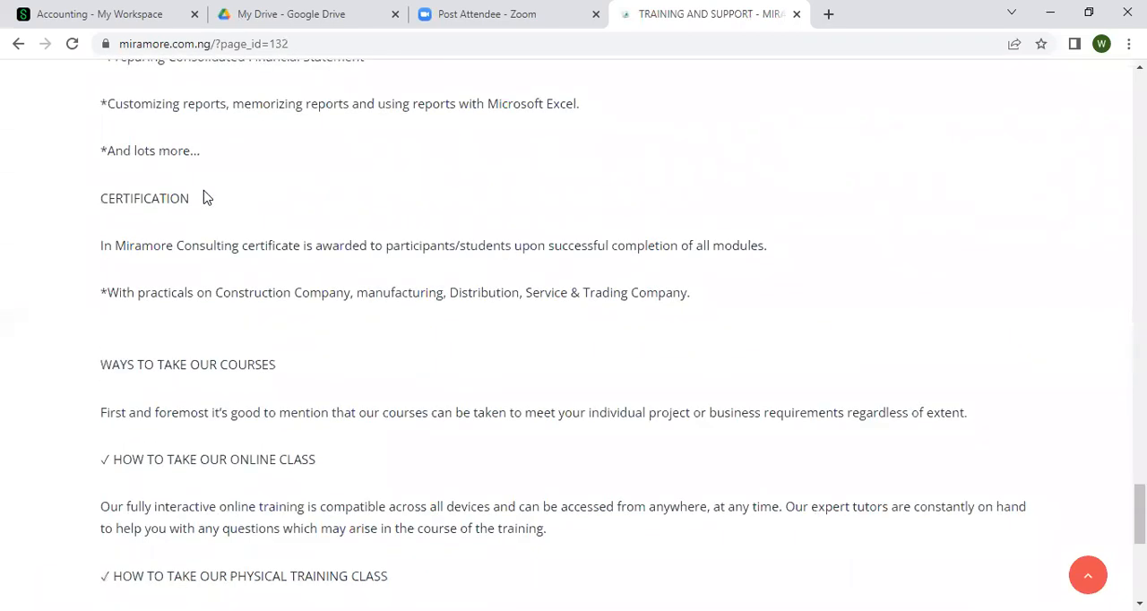
pyautogui.scroll(-2, 205, 196)
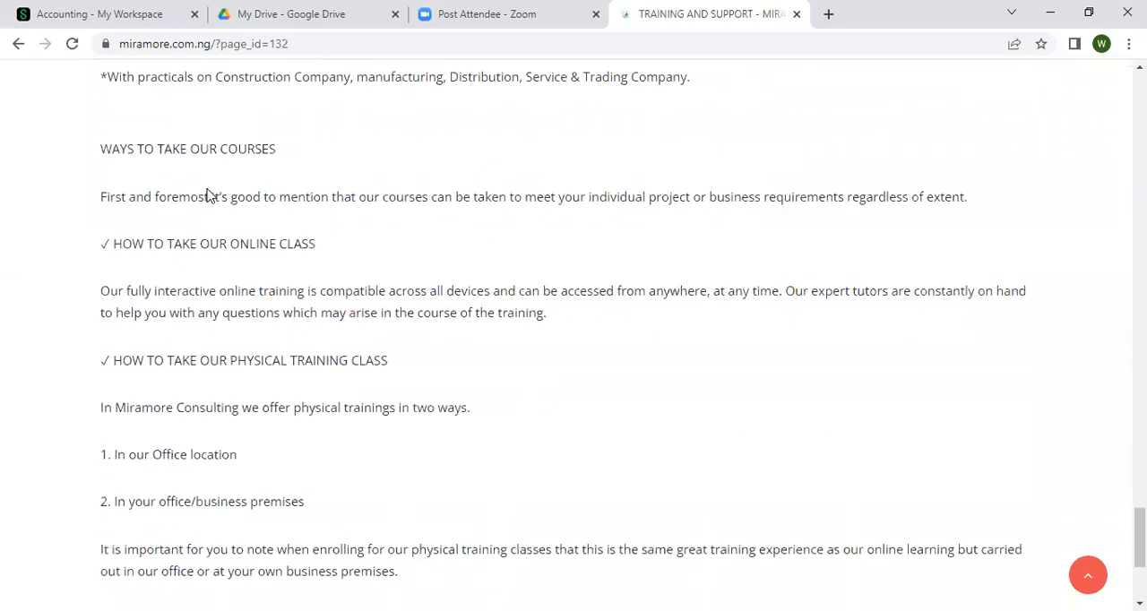
pyautogui.scroll(12, 210, 195)
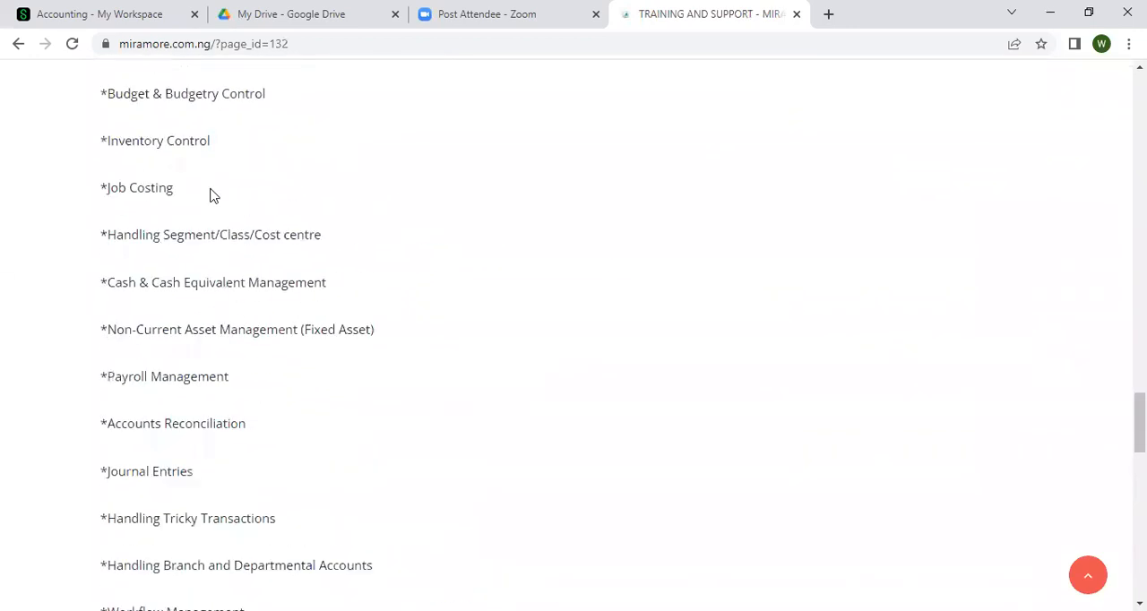
pyautogui.scroll(5, 213, 196)
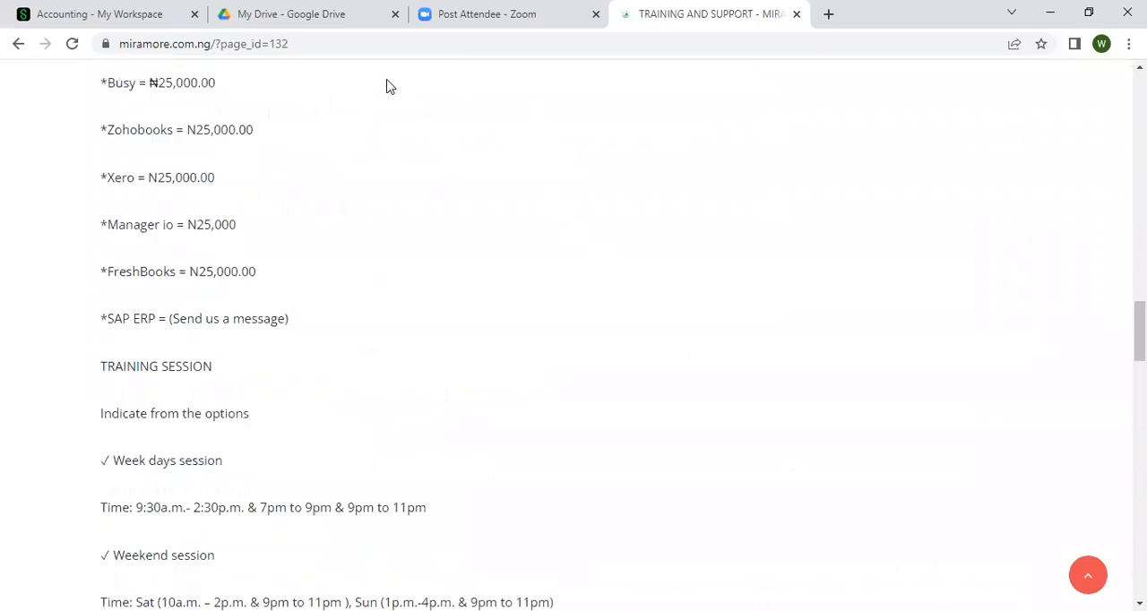
pyautogui.scroll(3, 390, 86)
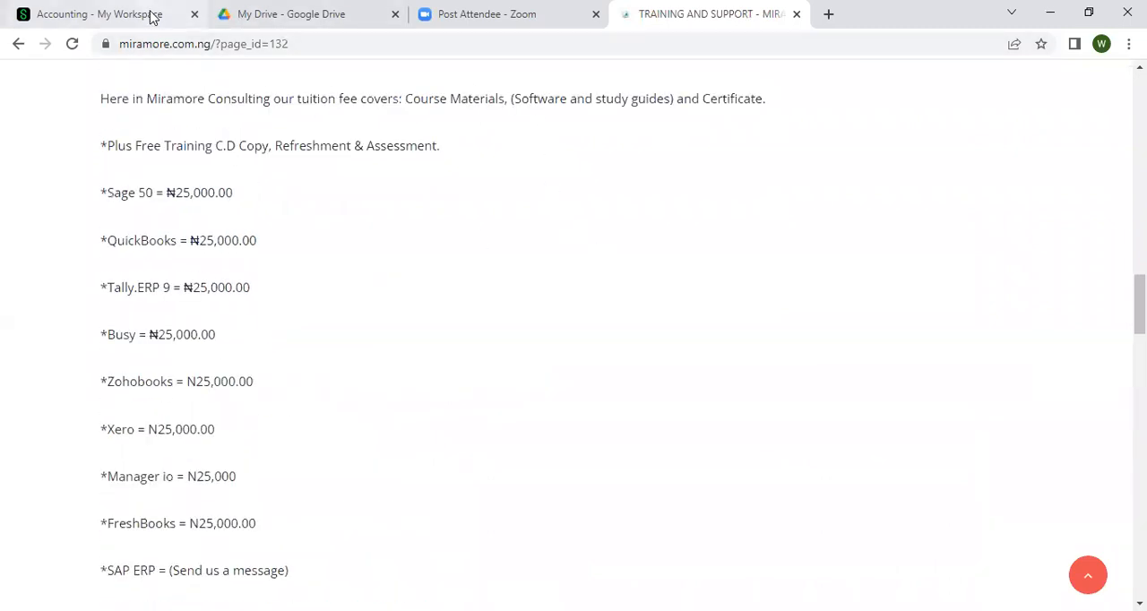
# Switch to Sage Accounting and open the Financial Years section of the company's general settings
pyautogui.click(153, 16)
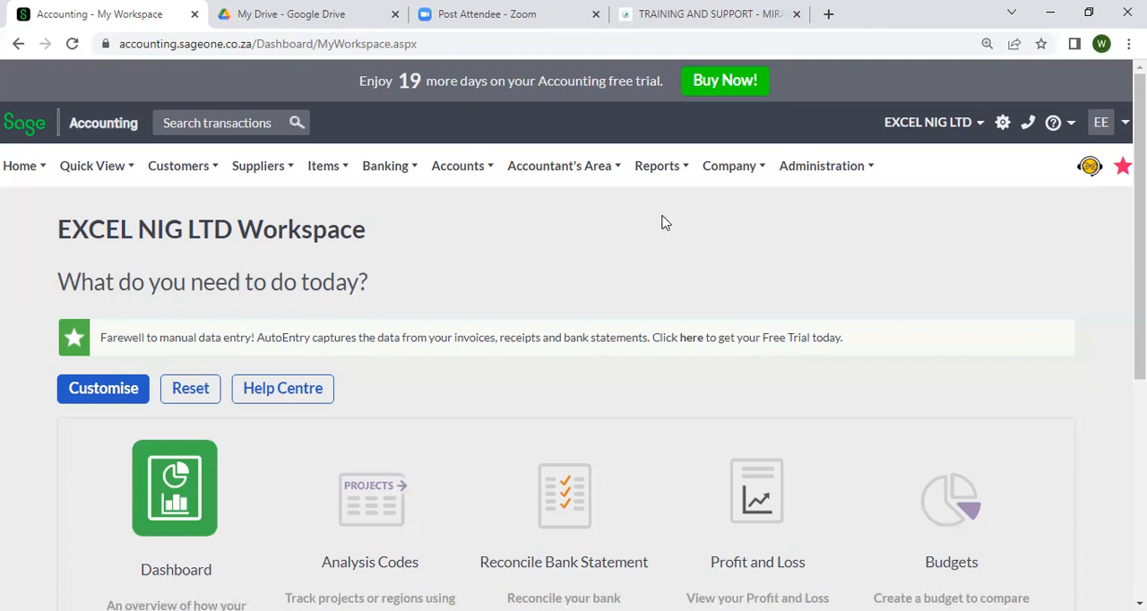
pyautogui.moveTo(709, 180)
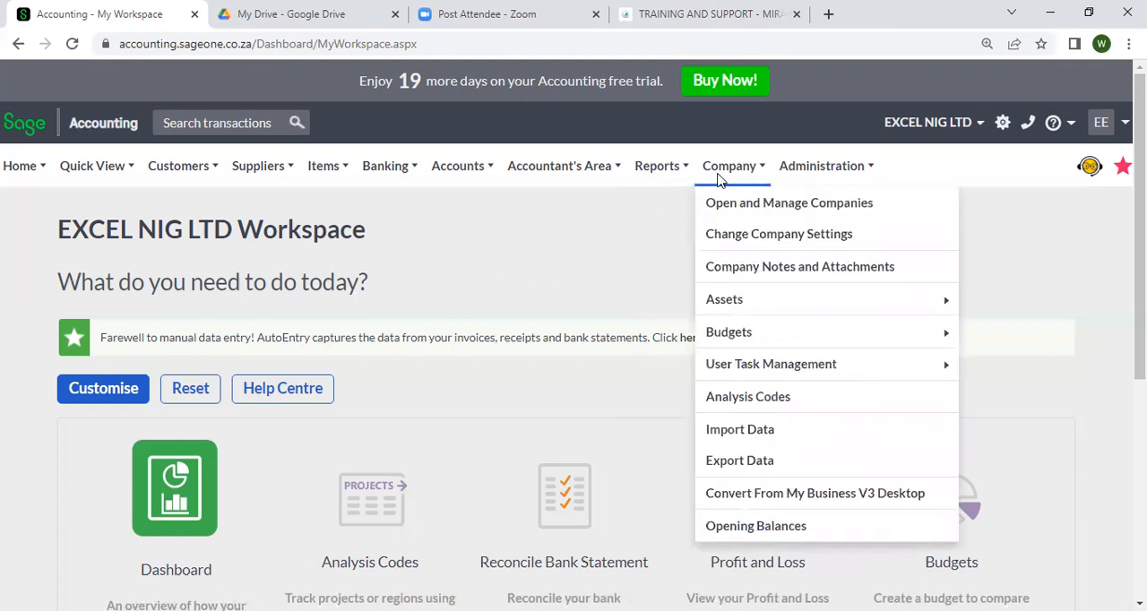
pyautogui.click(726, 240)
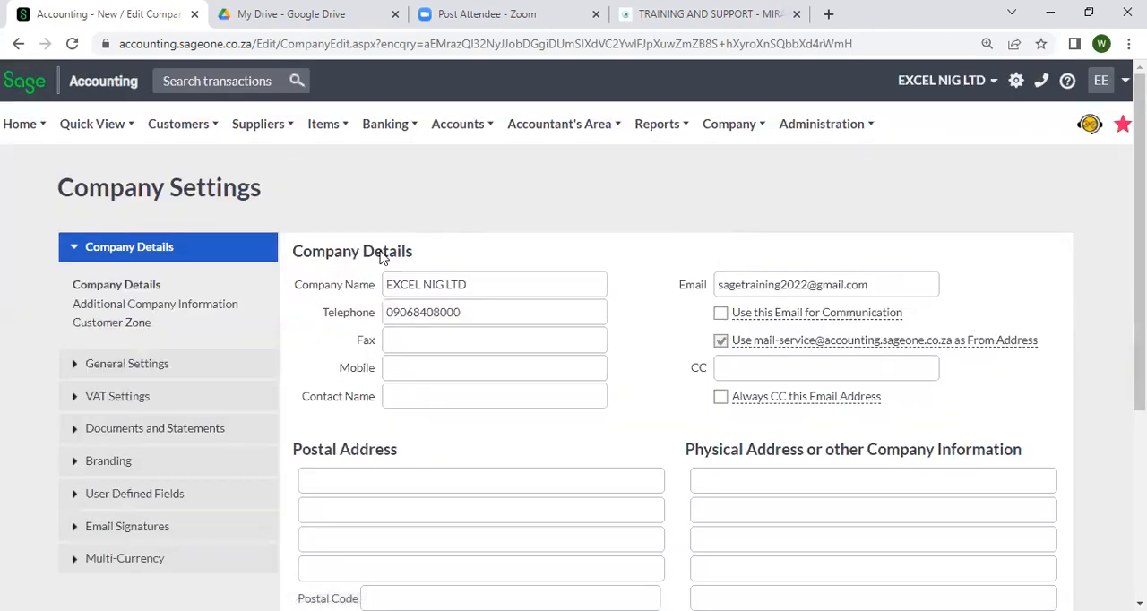
pyautogui.scroll(-2, 377, 257)
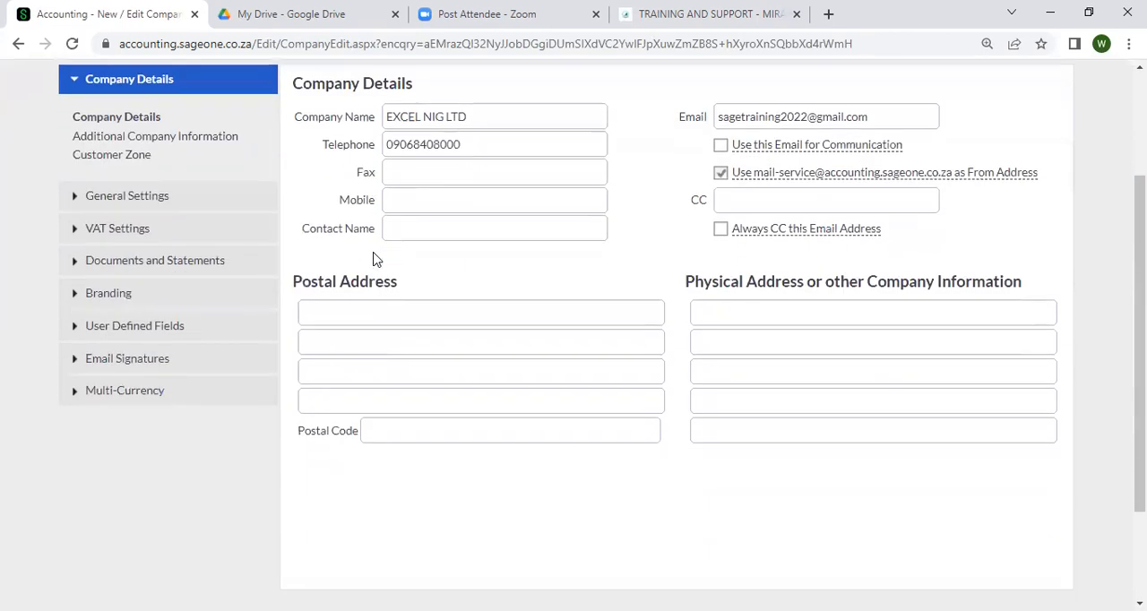
pyautogui.click(208, 206)
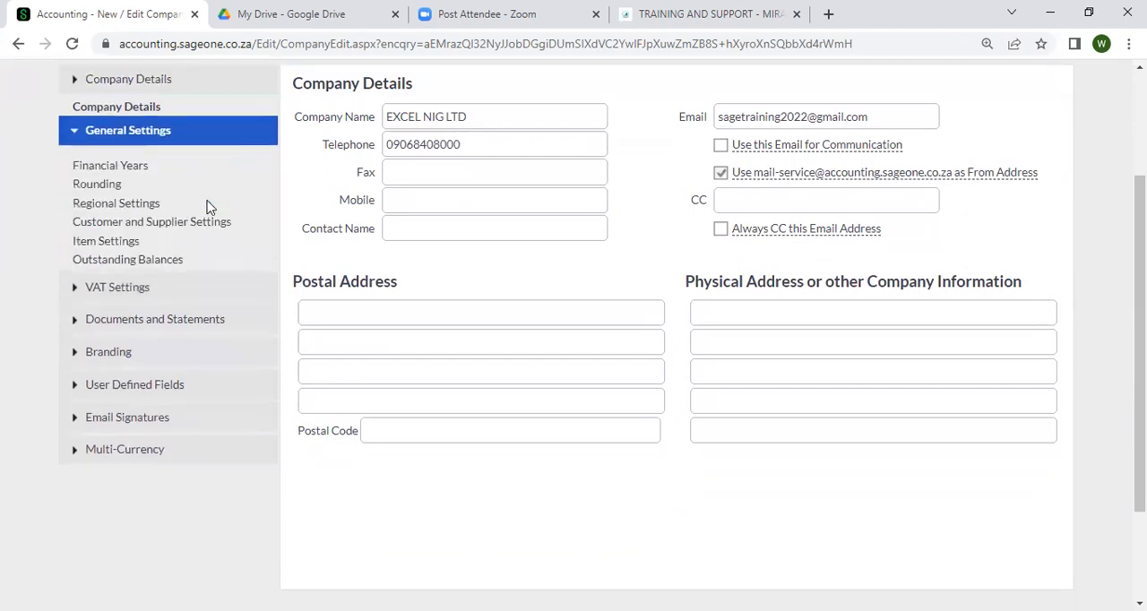
pyautogui.click(125, 153)
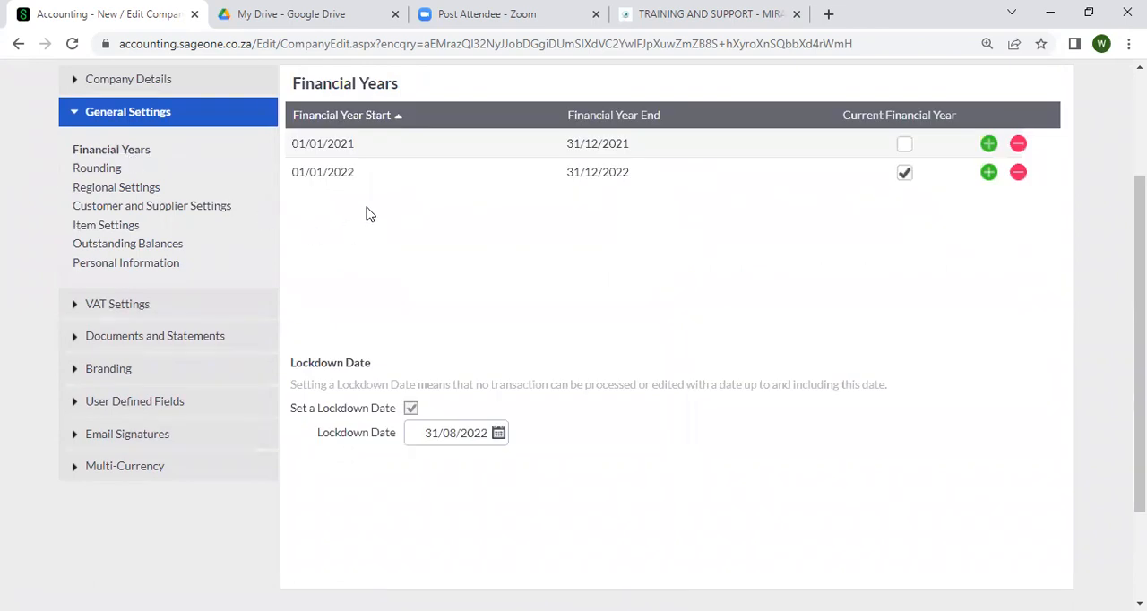
# Set the company's Lockdown Date to 31/07/2022, keeping the lockdown option enabled
pyautogui.scroll(-1, 373, 212)
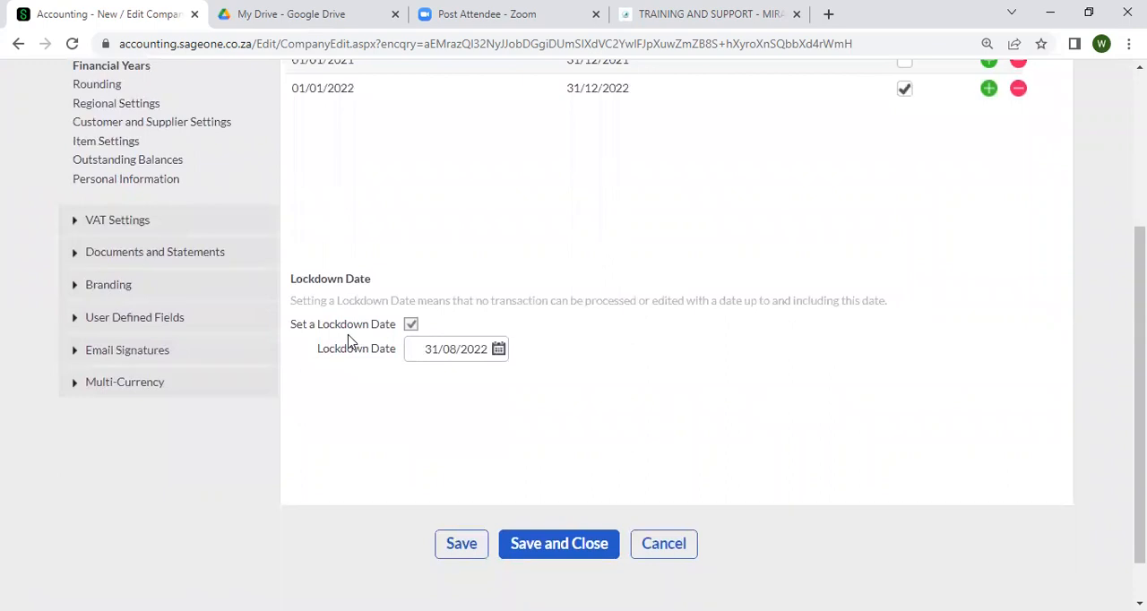
pyautogui.click(410, 325)
pyautogui.click(410, 325)
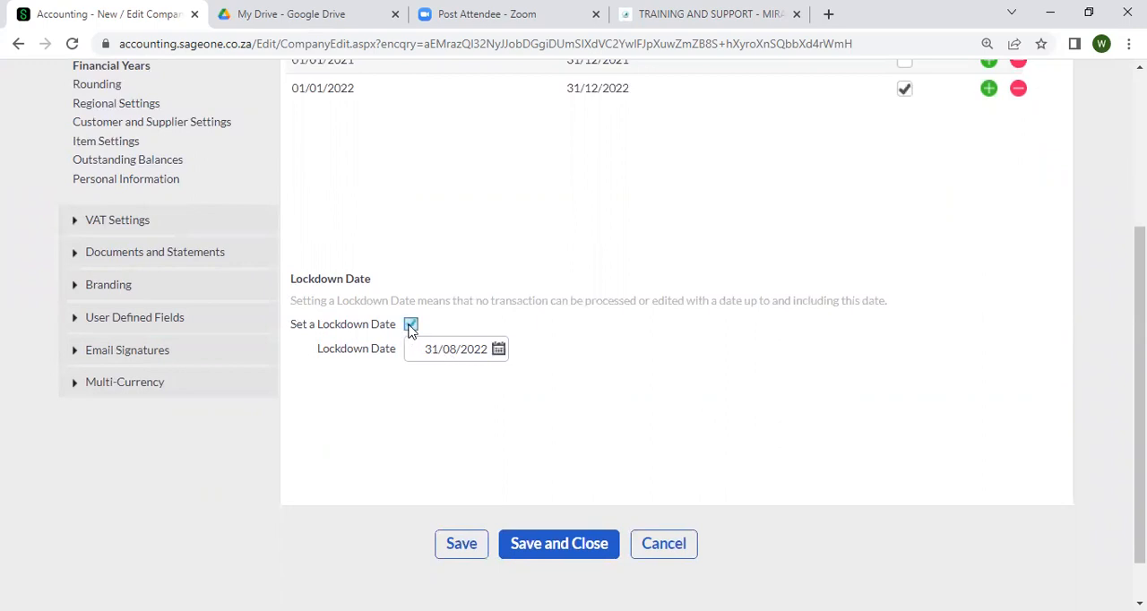
pyautogui.click(498, 352)
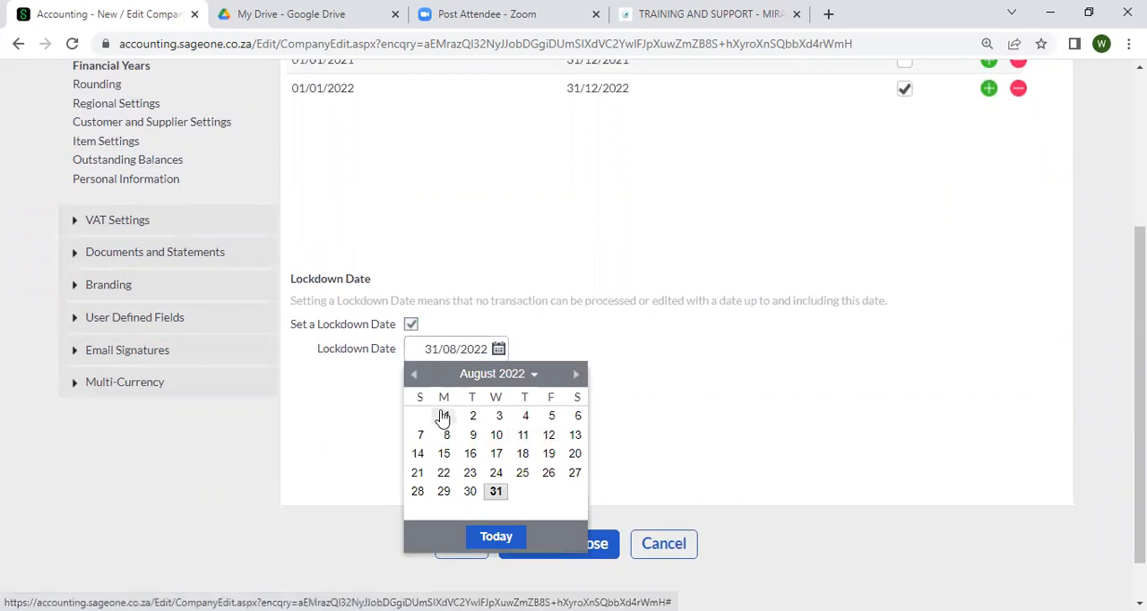
pyautogui.click(415, 374)
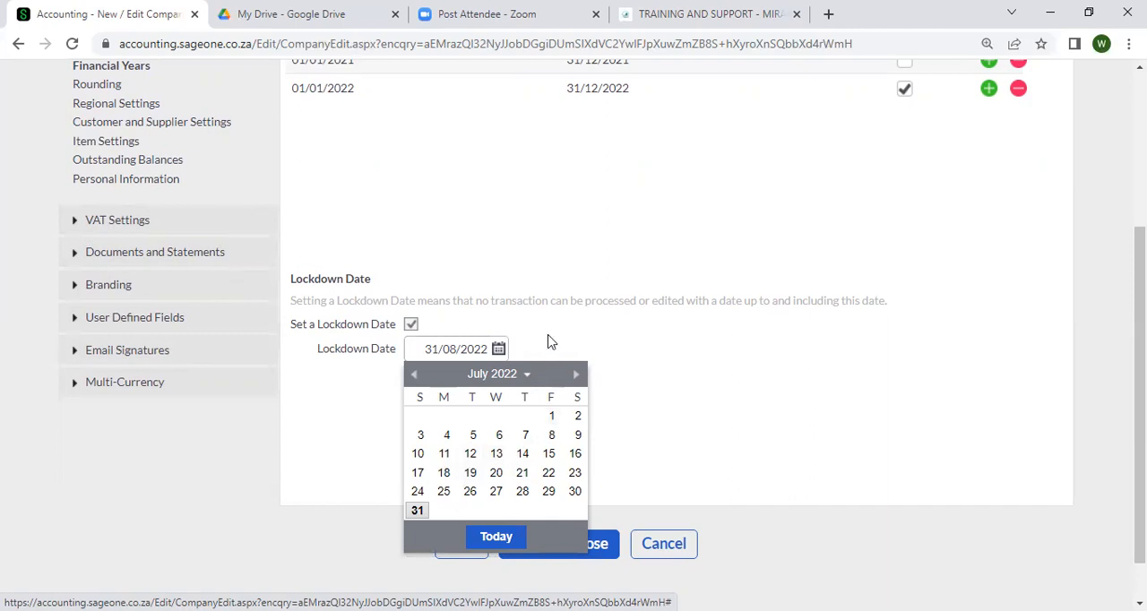
pyautogui.click(574, 373)
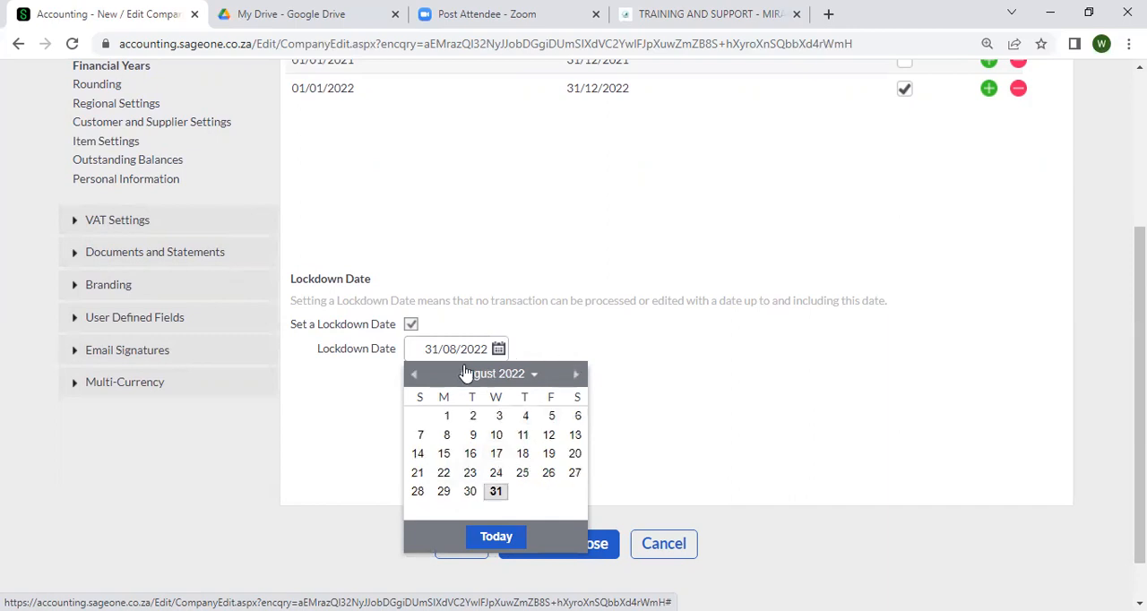
pyautogui.click(414, 373)
pyautogui.click(417, 511)
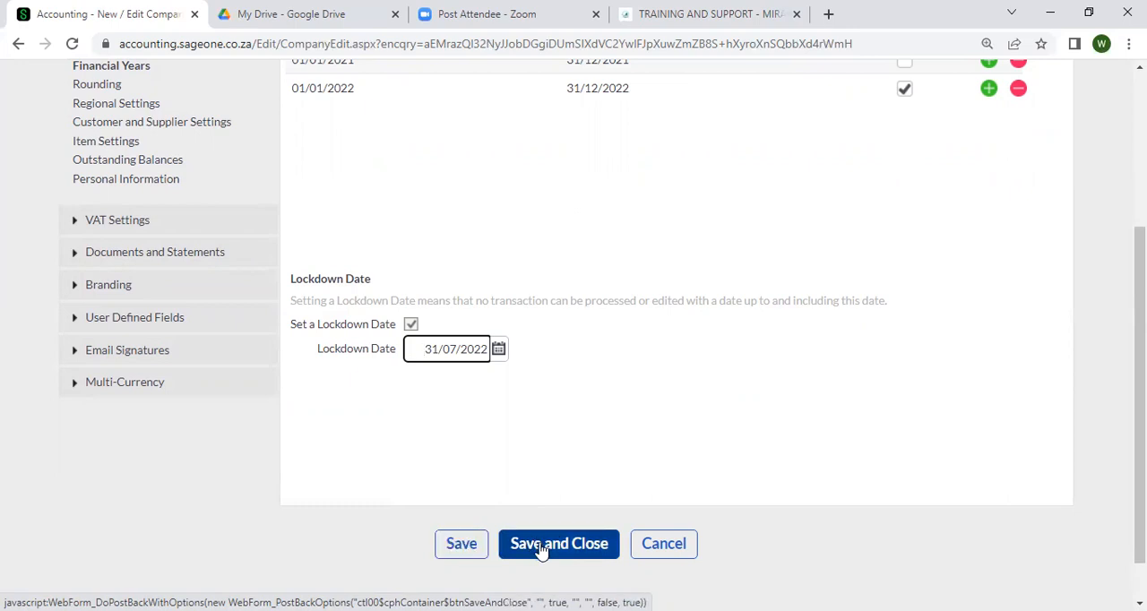
# Save the company settings, accept the lock processing date, and close the settings page
pyautogui.click(481, 551)
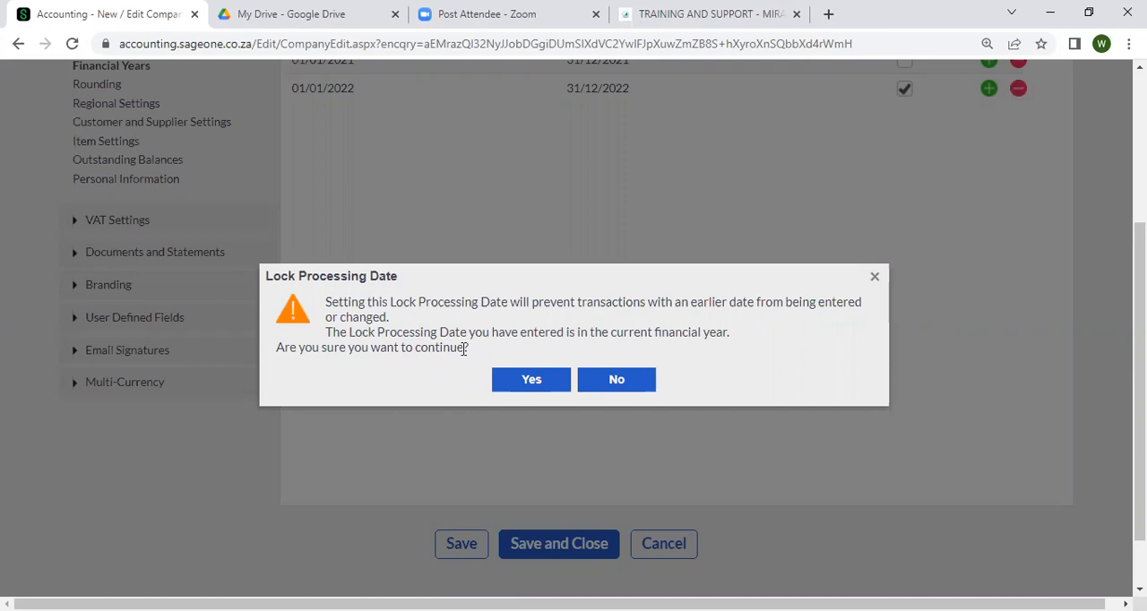
pyautogui.click(552, 382)
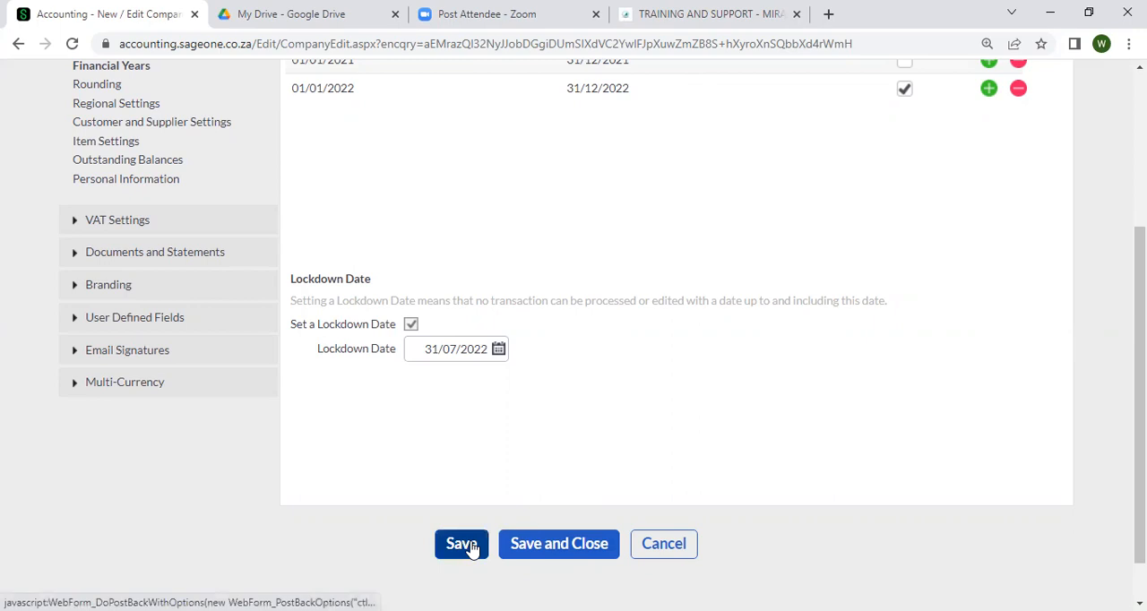
pyautogui.click(573, 559)
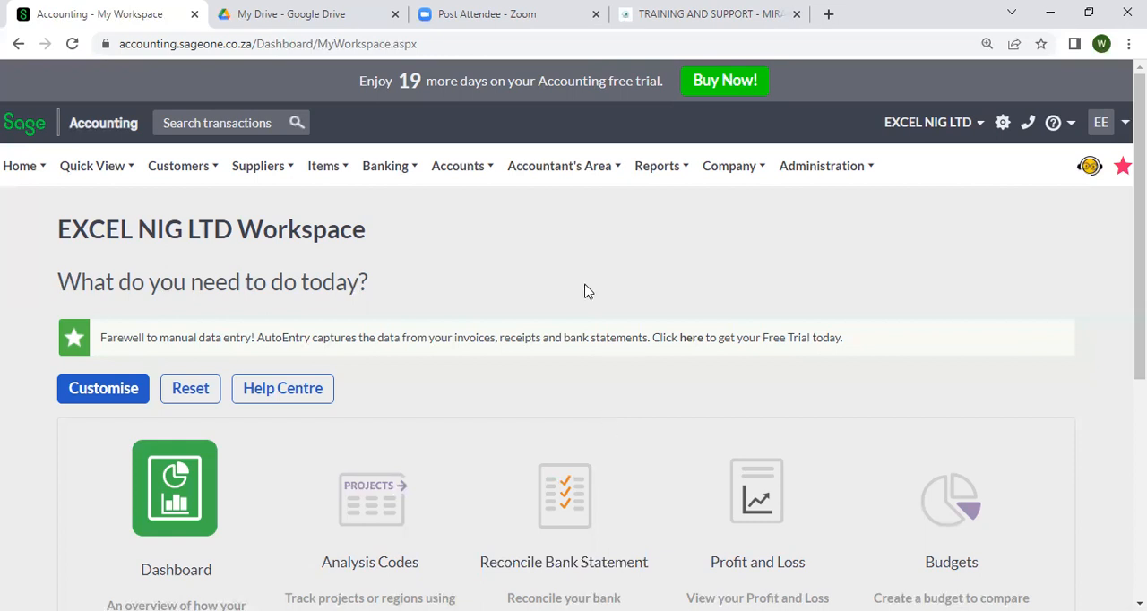
# Open the Banking transactions page and select the EXCEL NIG LTD bank account
pyautogui.moveTo(468, 172)
pyautogui.moveTo(391, 171)
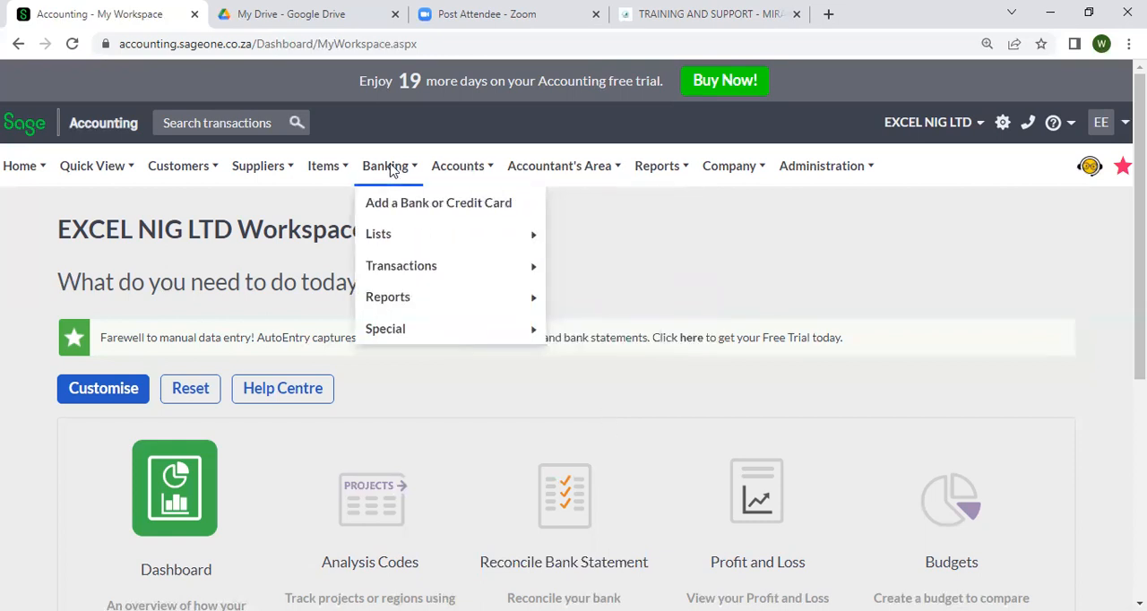
pyautogui.moveTo(393, 269)
pyautogui.moveTo(400, 274)
pyautogui.moveTo(428, 262)
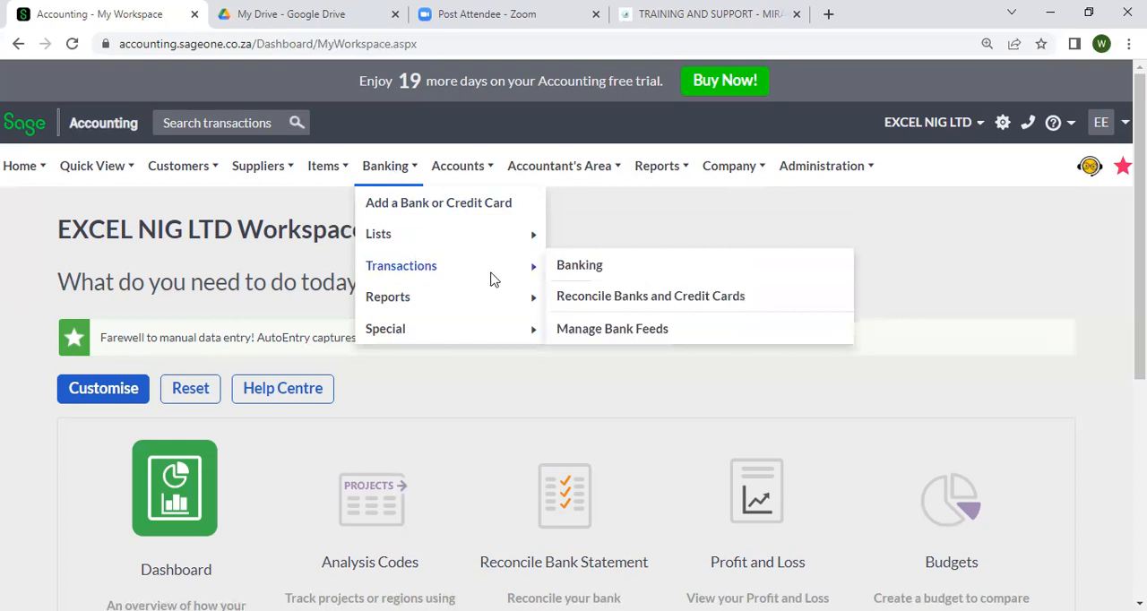
pyautogui.click(571, 269)
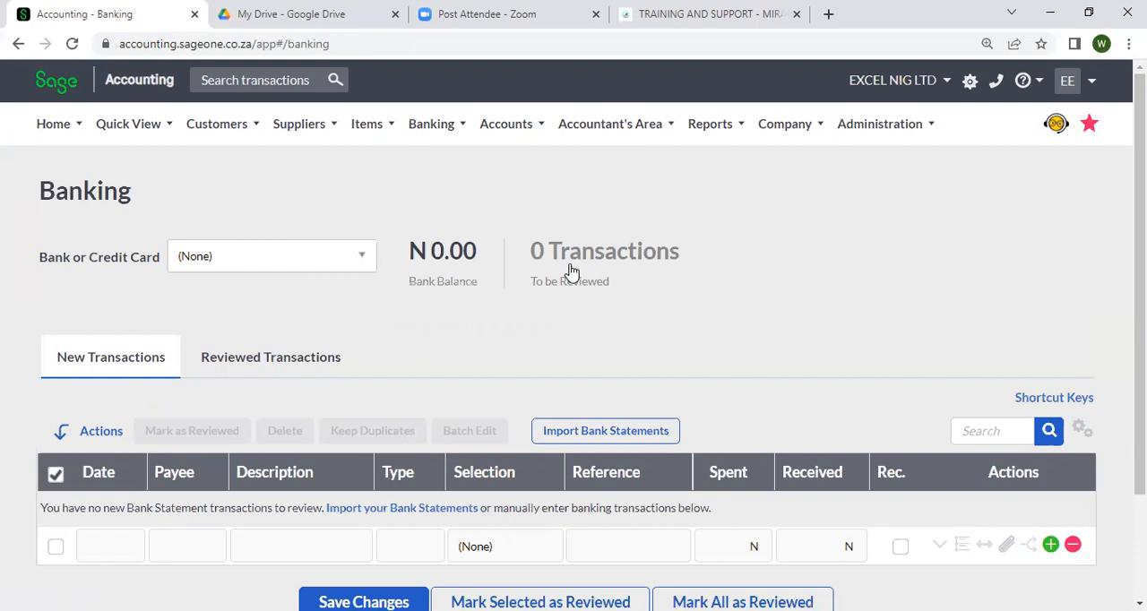
pyautogui.click(354, 264)
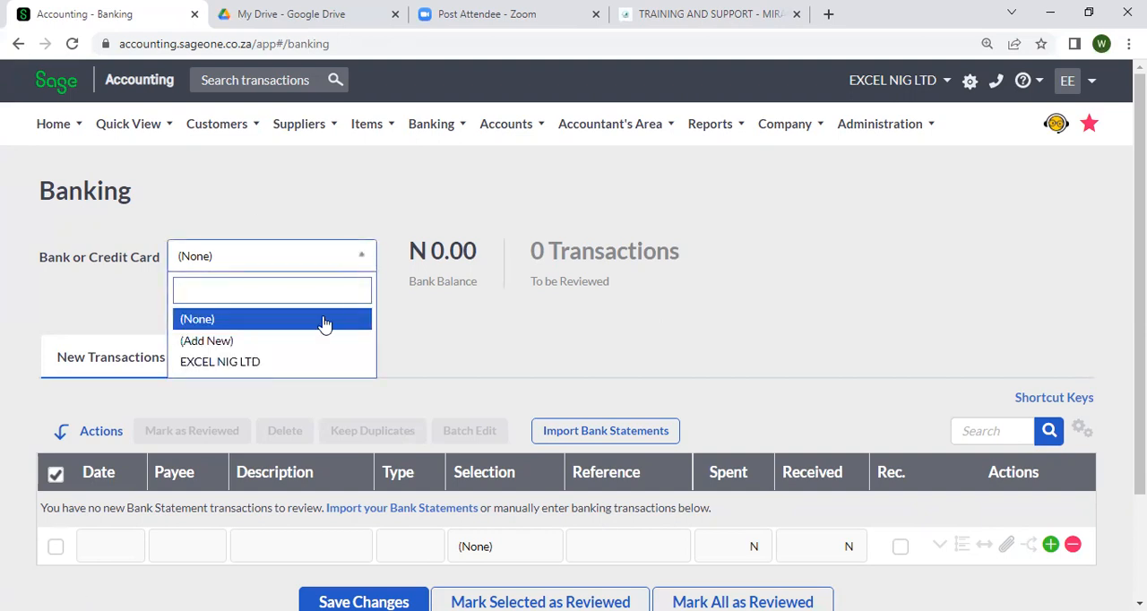
pyautogui.click(310, 363)
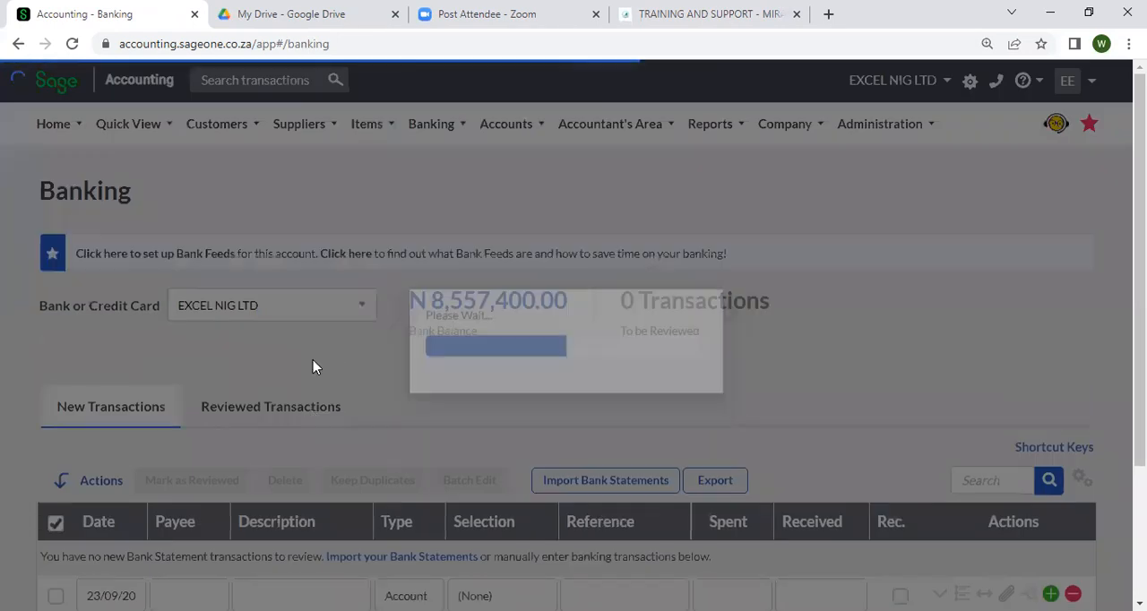
# Set the date of the new bank transaction to 7 July 2022
pyautogui.scroll(-1, 328, 353)
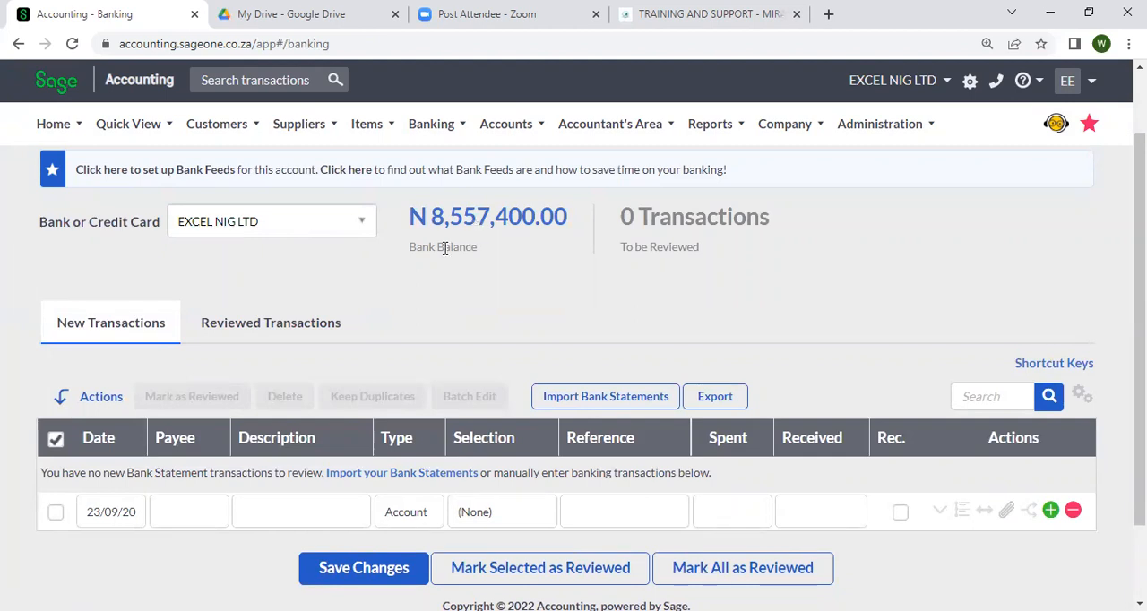
pyautogui.scroll(-2, 445, 248)
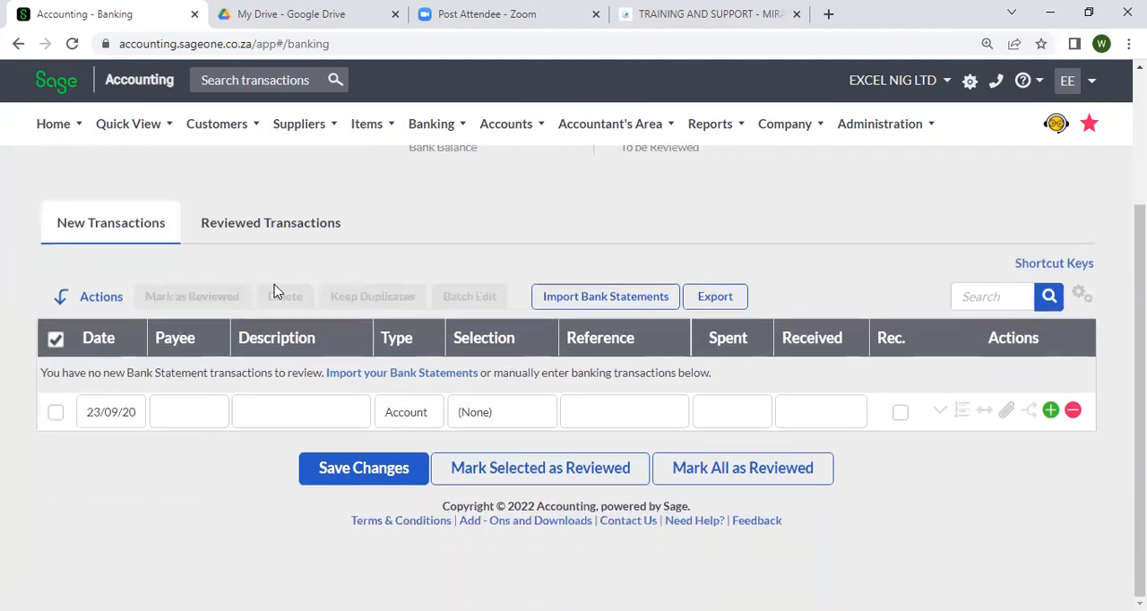
pyautogui.click(135, 410)
pyautogui.click(135, 410)
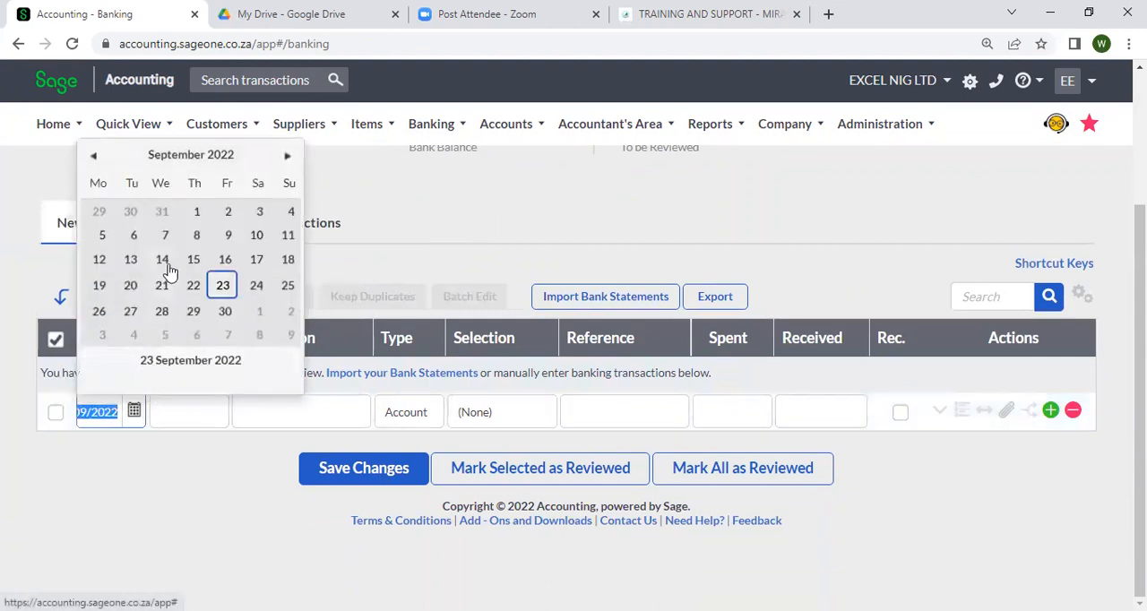
pyautogui.click(94, 157)
pyautogui.click(94, 157)
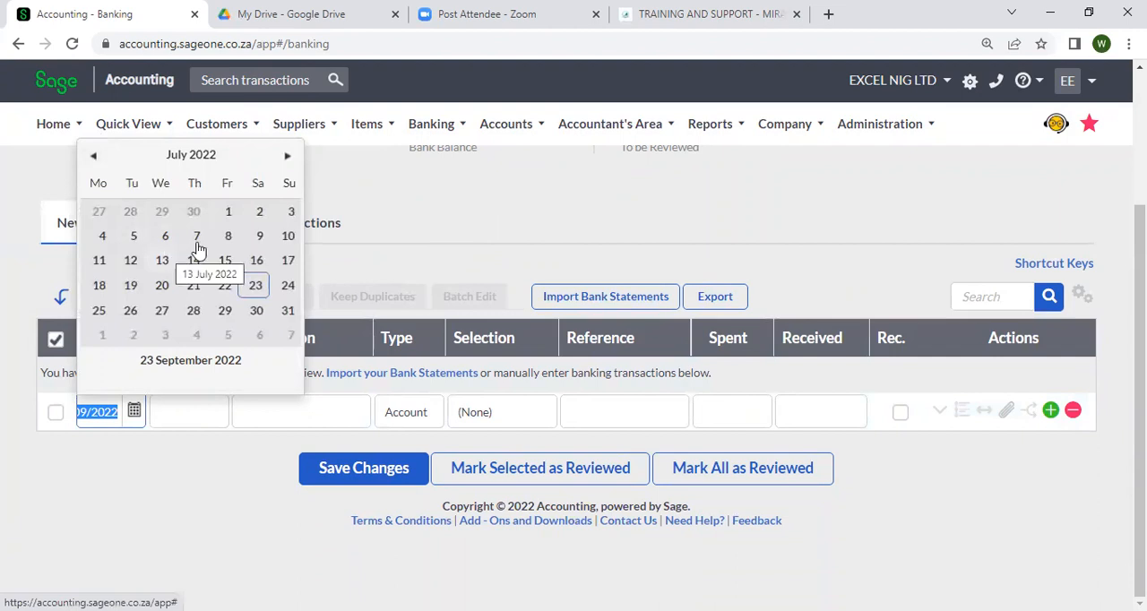
pyautogui.click(196, 236)
# Enter ICON GLOBAL NIG LTD as the payee of the 7 July transaction
pyautogui.click(214, 407)
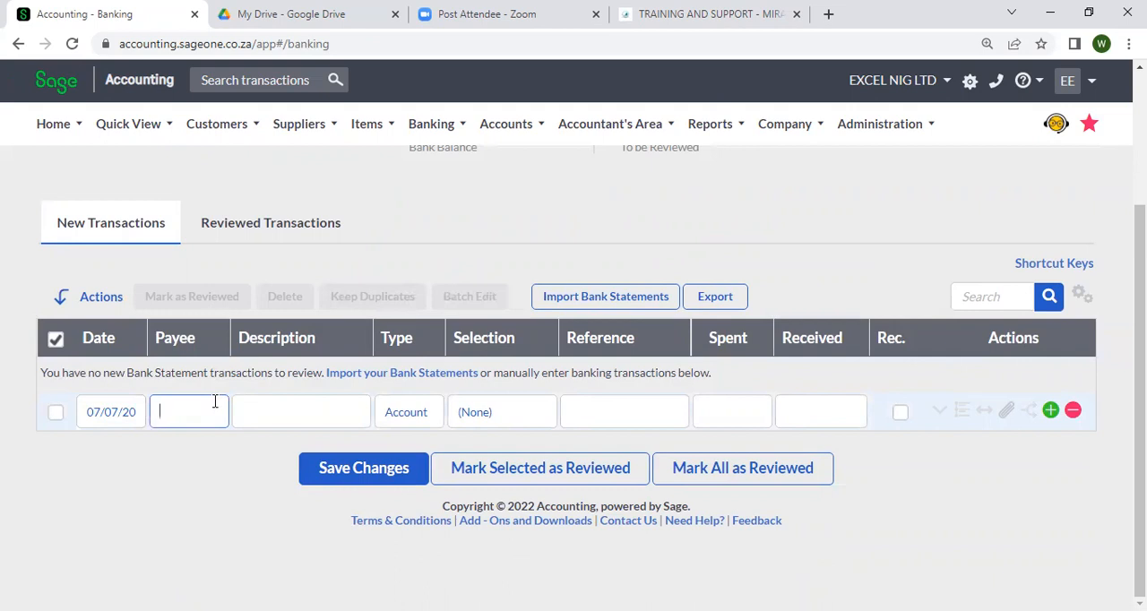
pyautogui.write('ICON G')
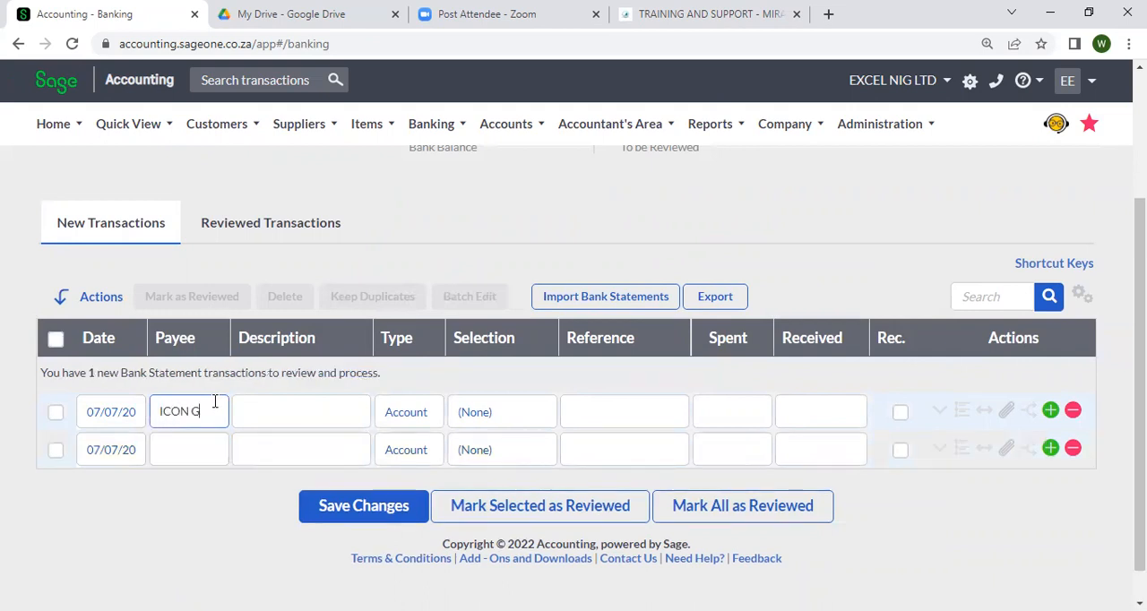
pyautogui.write('LOBAL NUIG')
pyautogui.press('BackSpace')
pyautogui.press('BackSpace')
pyautogui.press('BackSpace')
pyautogui.write('IG LTD')
# Describe the ICON GLOBAL transaction as PURCHASE OF FURNITURE
pyautogui.click(260, 409)
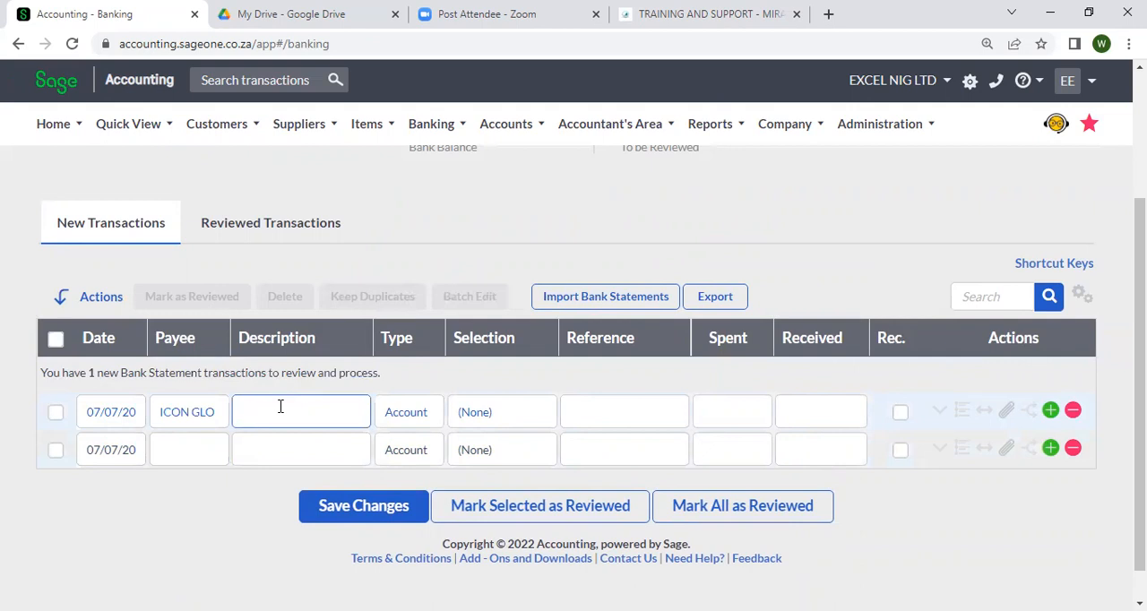
pyautogui.write('PURCHASE OF FURNITURE')
# Set the type of the ICON GLOBAL furniture transaction to Supplier
pyautogui.click(516, 411)
pyautogui.click(536, 419)
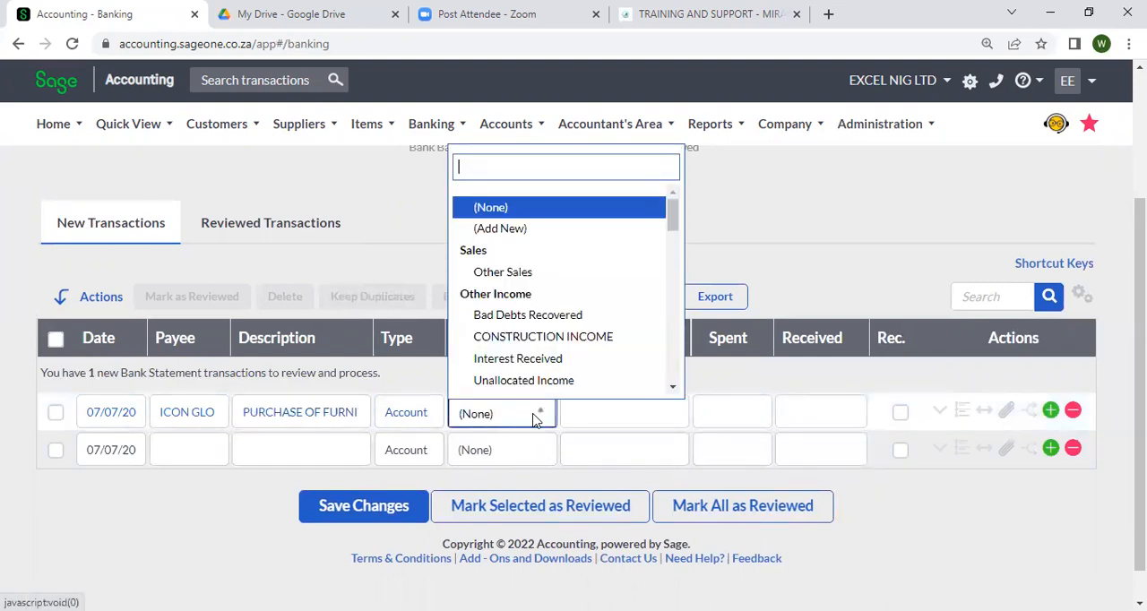
pyautogui.click(403, 421)
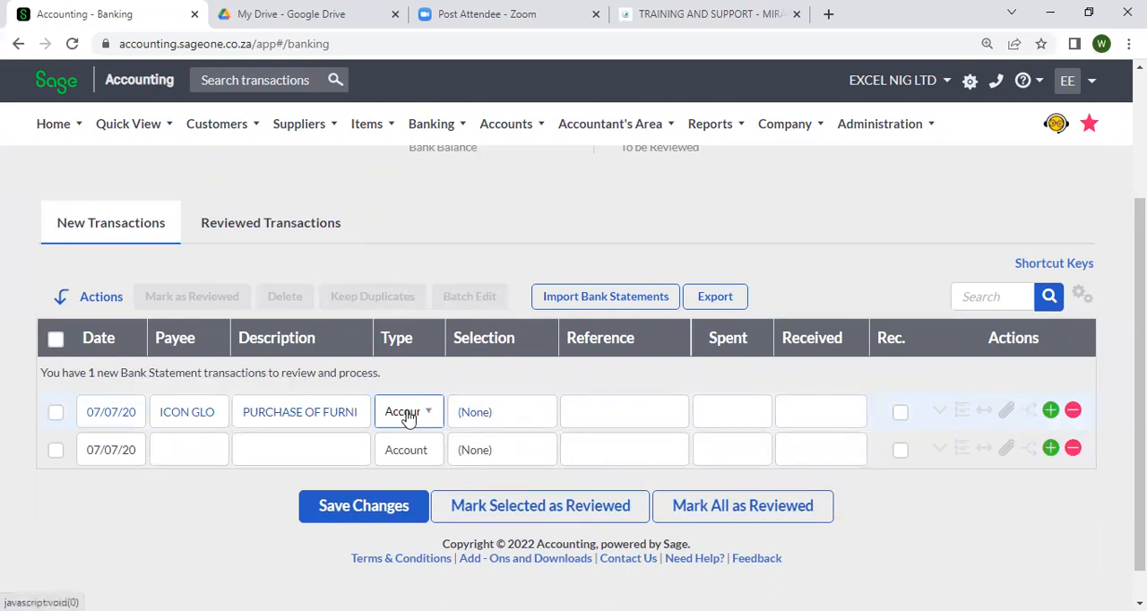
pyautogui.click(405, 417)
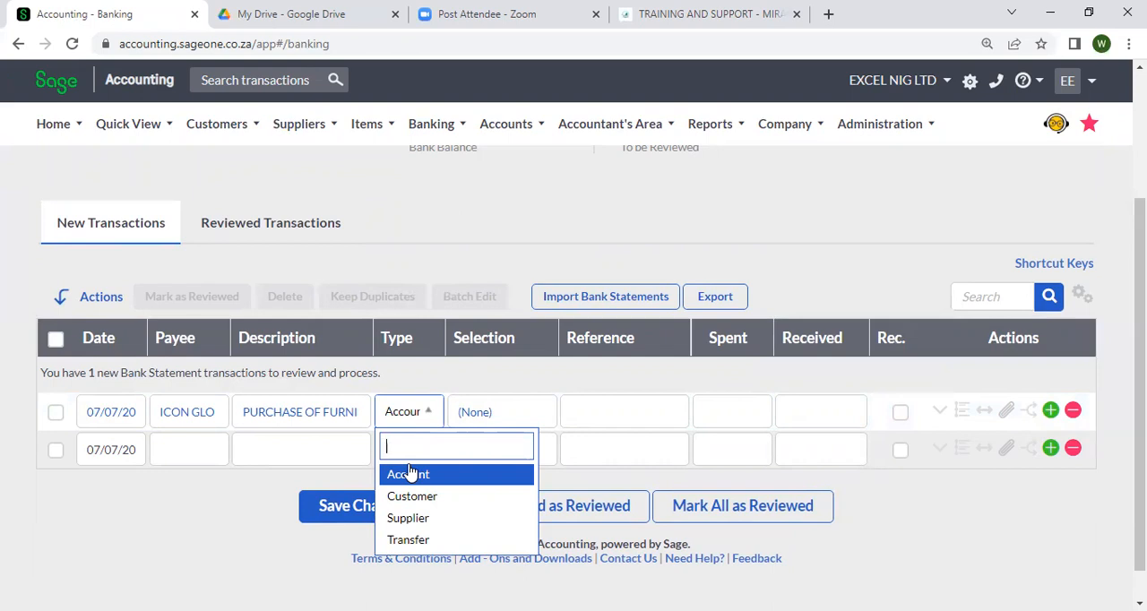
pyautogui.click(412, 518)
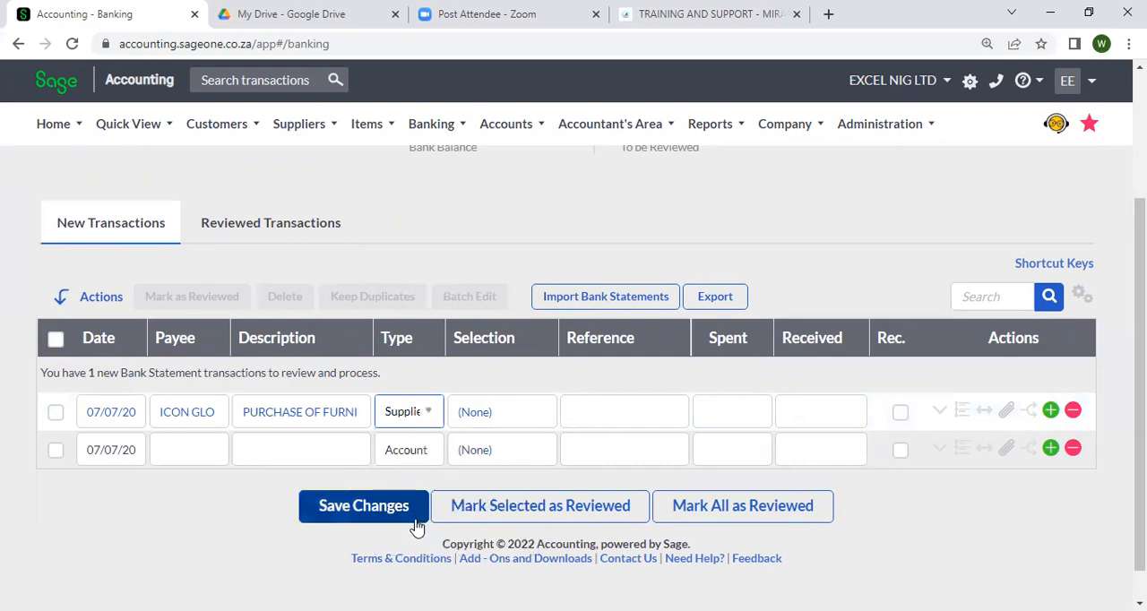
pyautogui.click(429, 414)
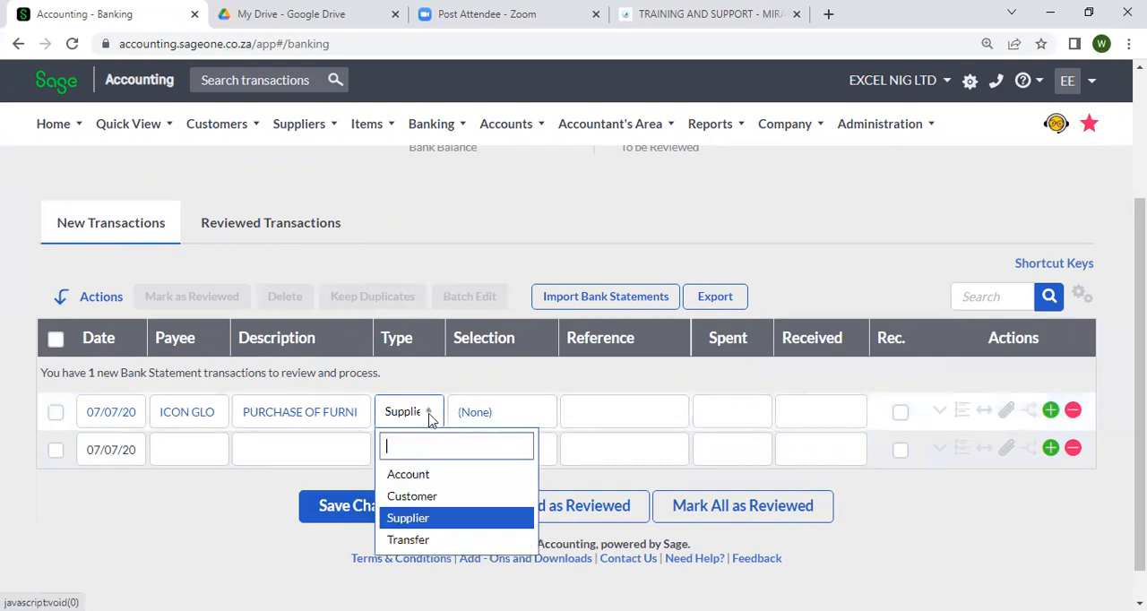
pyautogui.click(421, 518)
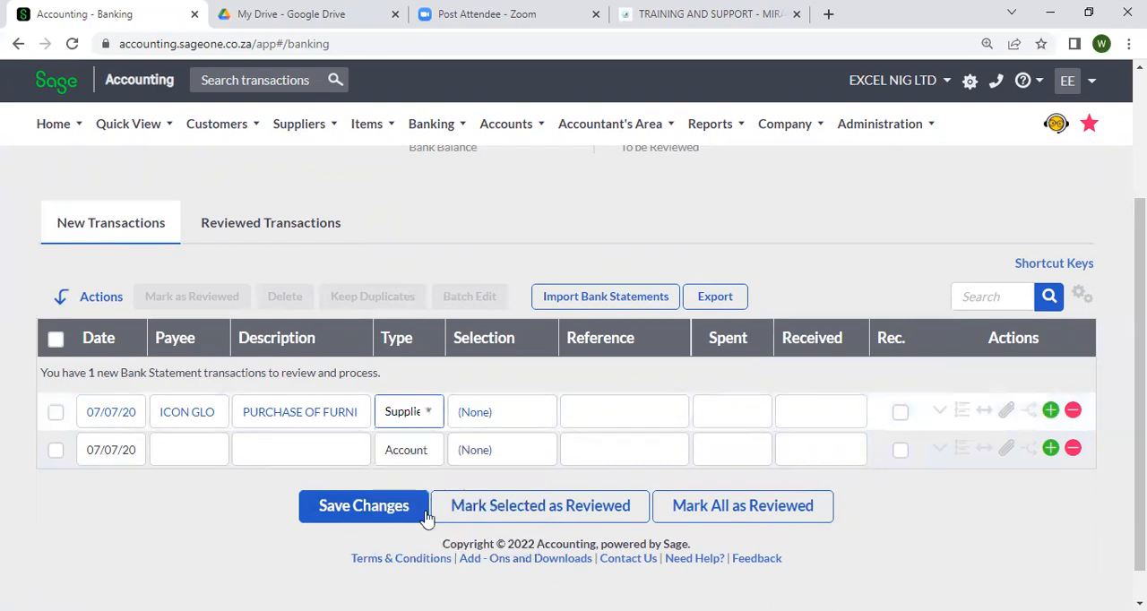
# Add ICON GLOBAL NIG LTD as a new supplier without a category, saved as the furniture transaction's selection
pyautogui.click(470, 423)
pyautogui.click(473, 427)
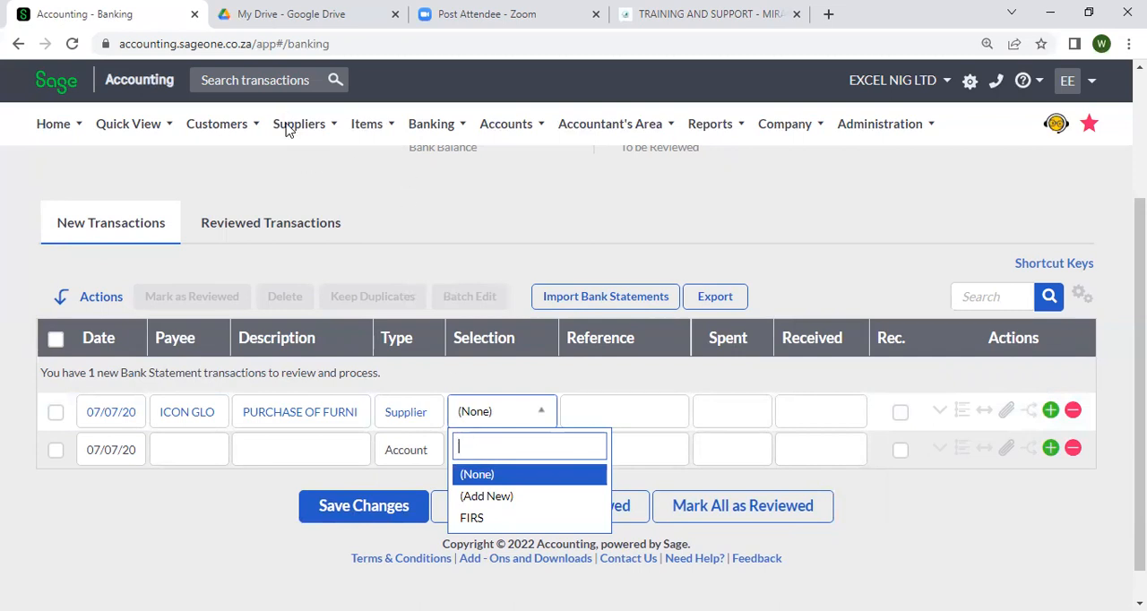
pyautogui.click(486, 495)
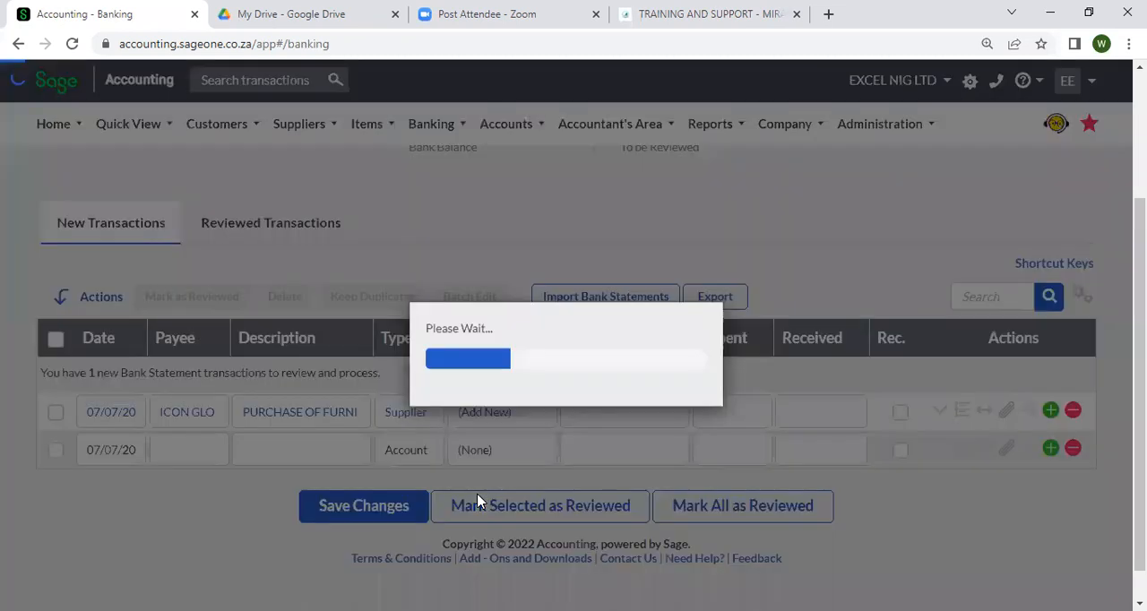
pyautogui.write('IC')
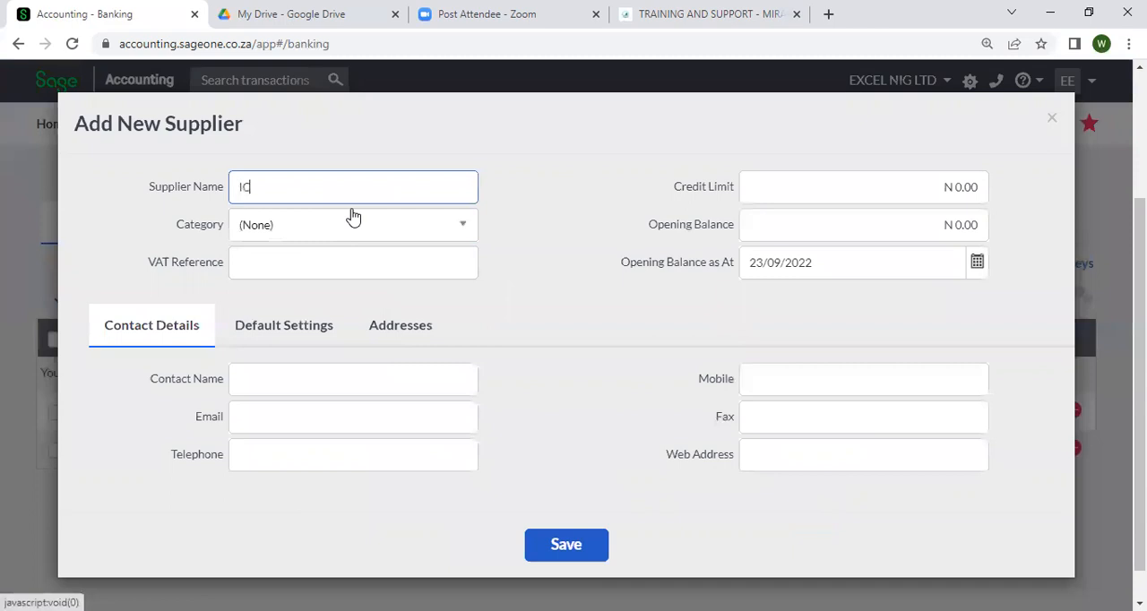
pyautogui.write('ON GLOBAL NIG LTD')
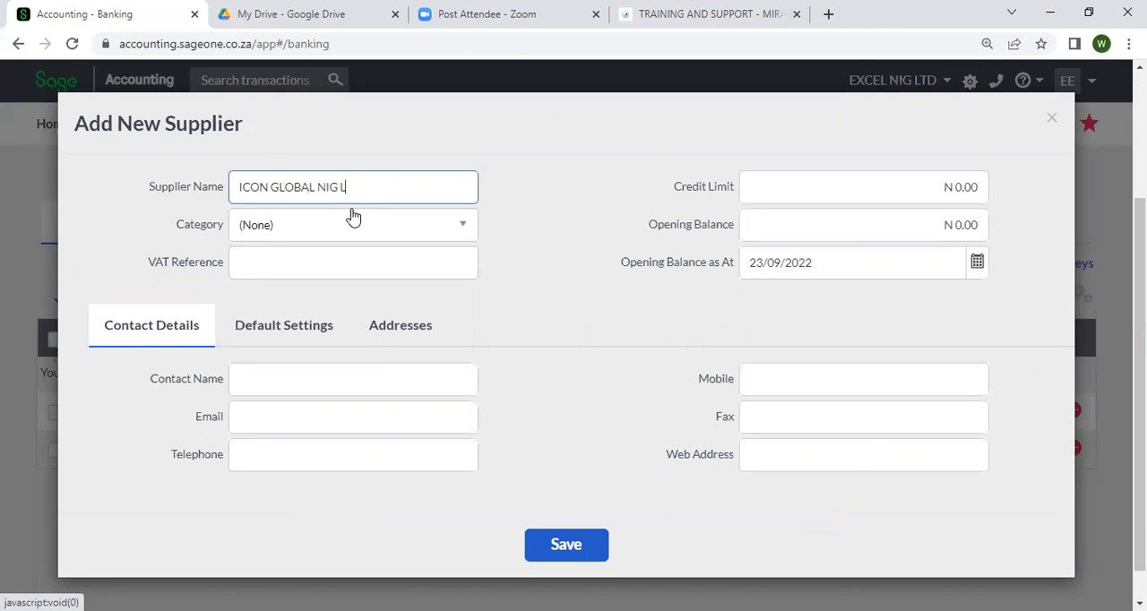
pyautogui.click(351, 234)
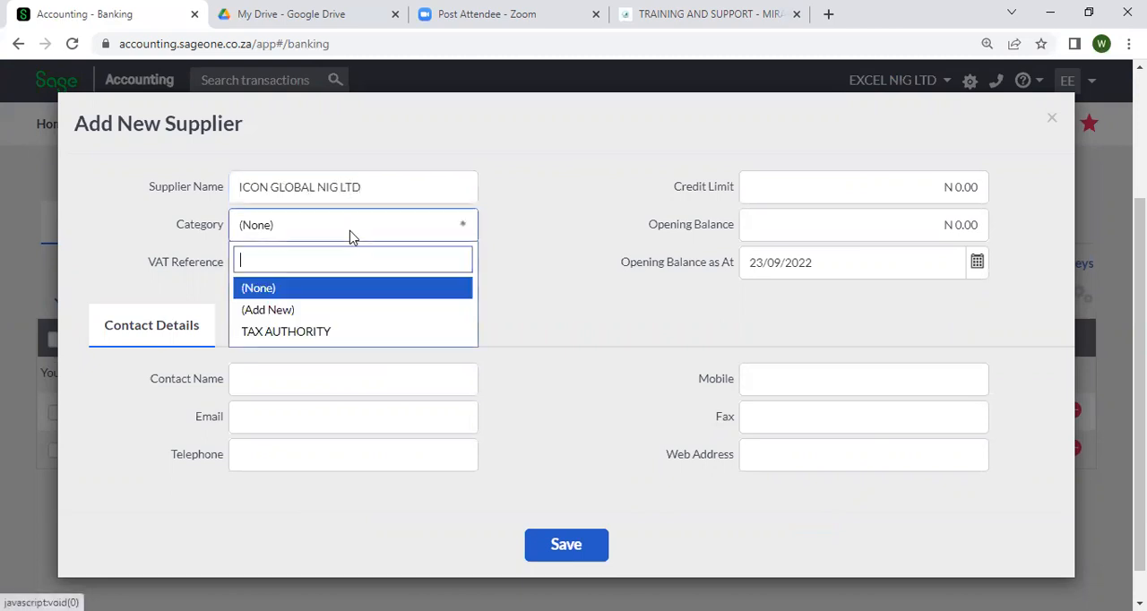
pyautogui.click(574, 308)
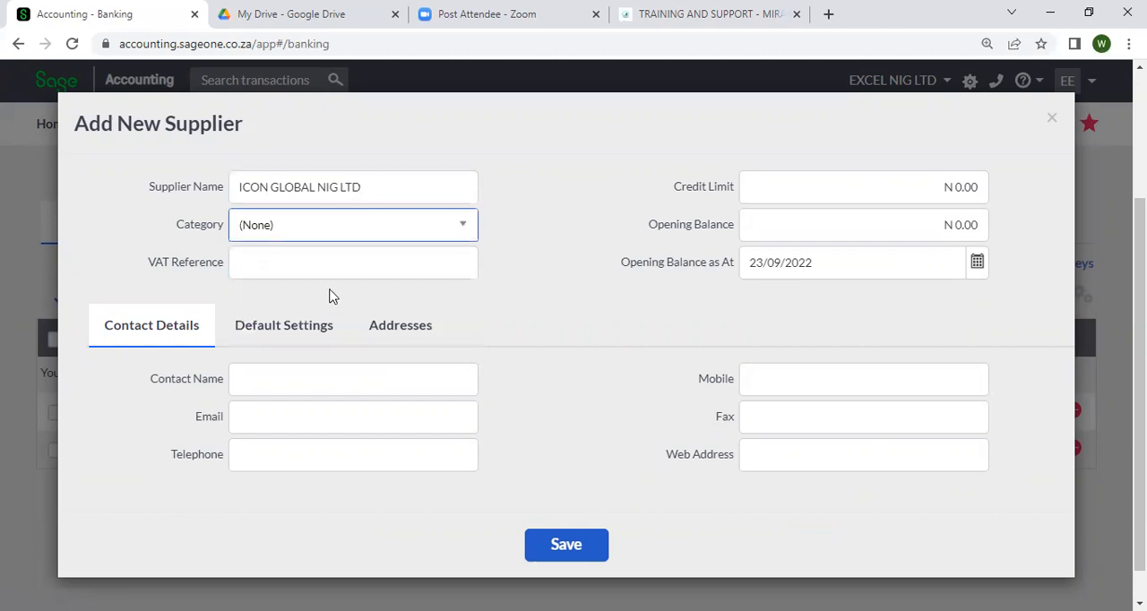
pyautogui.click(596, 536)
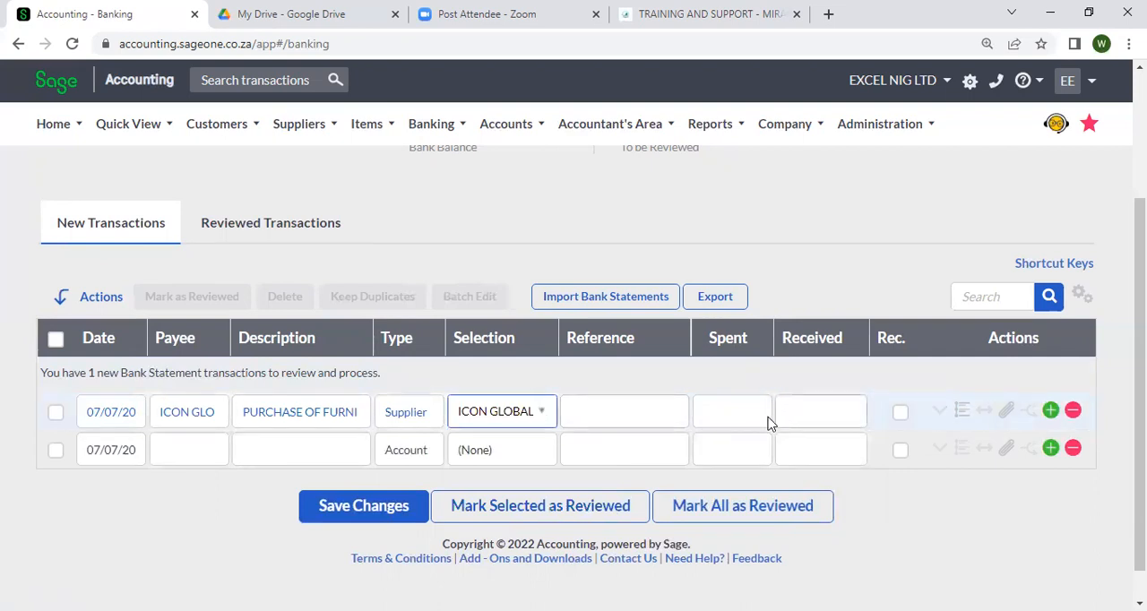
# Enter 20,000 as the amount spent on the furniture transaction and select its row
pyautogui.scroll(2, 490, 383)
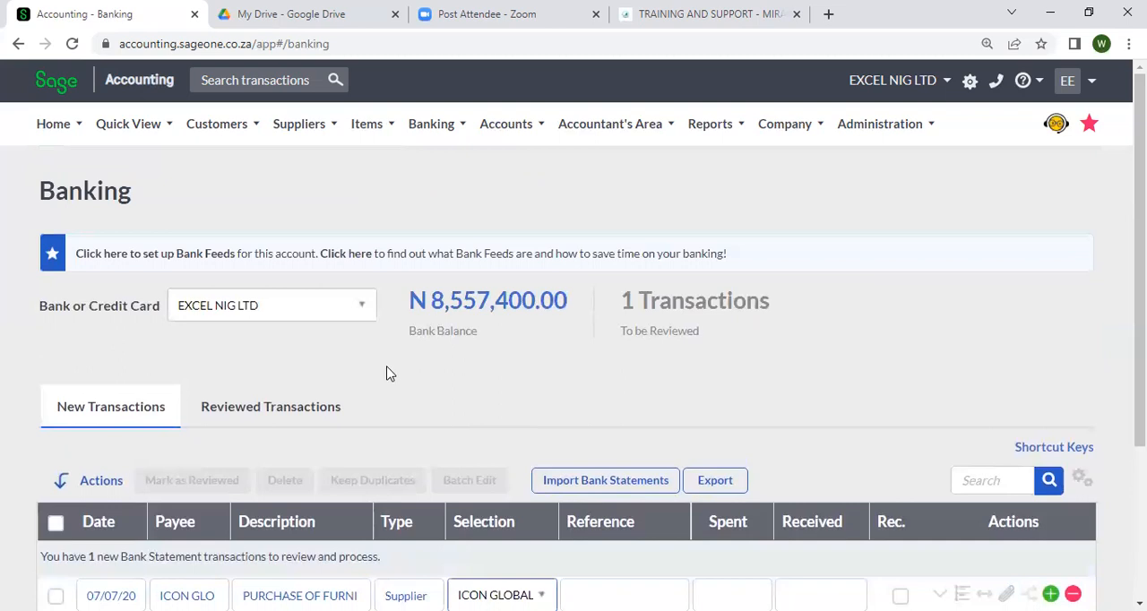
pyautogui.scroll(-3, 857, 384)
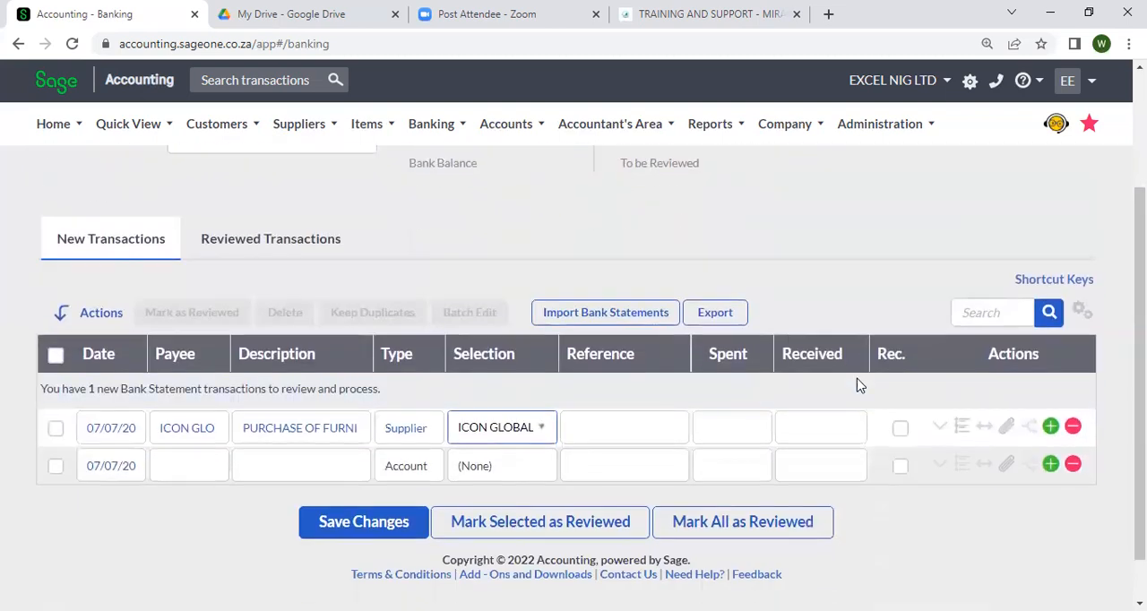
pyautogui.click(751, 374)
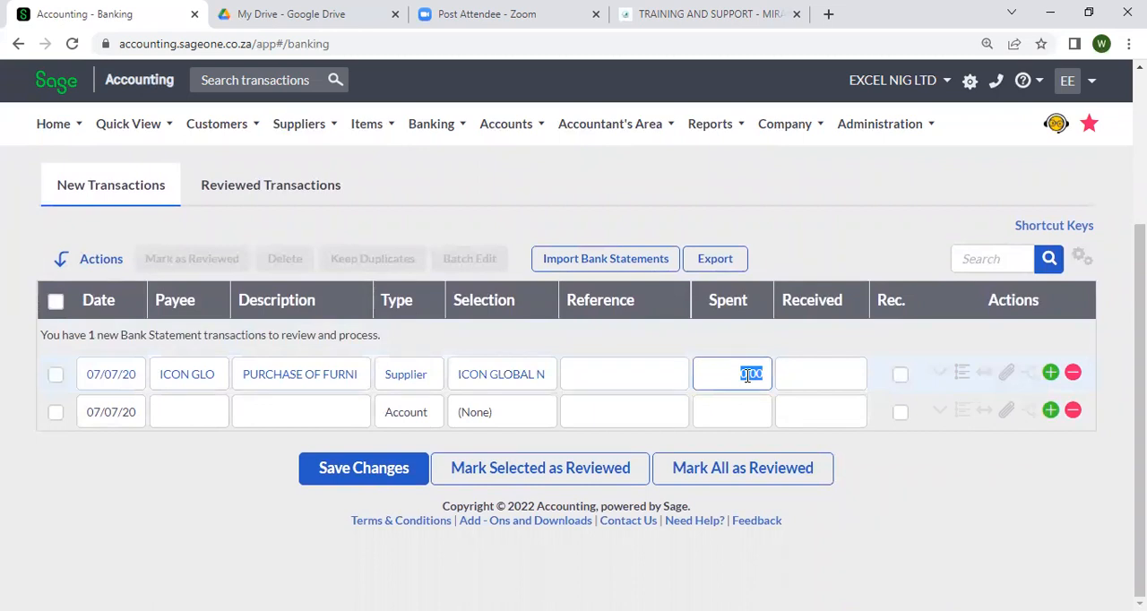
pyautogui.write('20000')
pyautogui.click(932, 493)
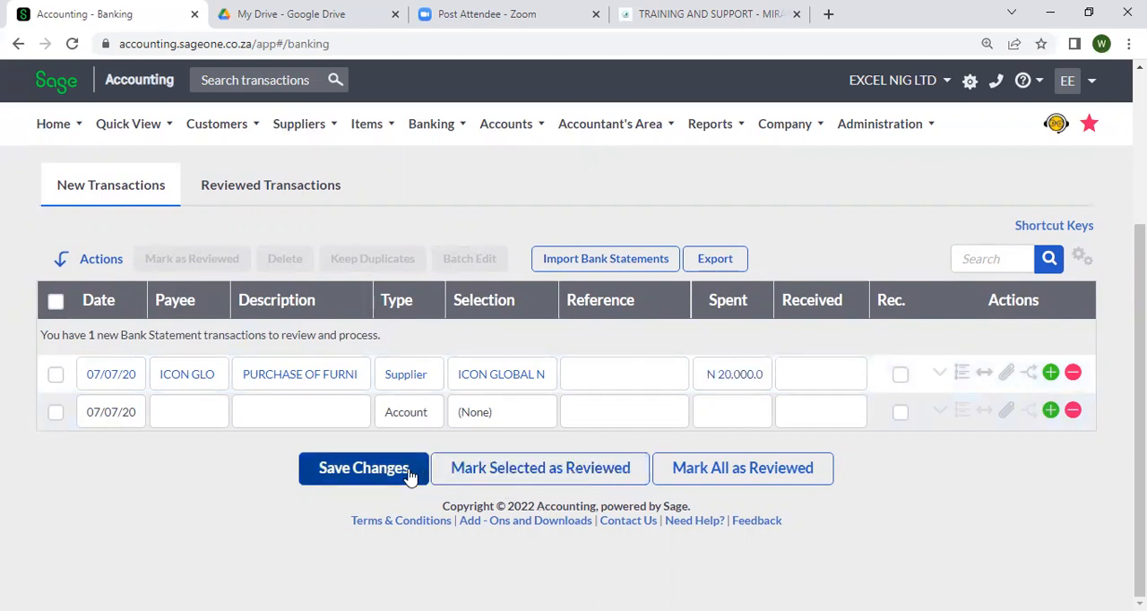
pyautogui.click(57, 375)
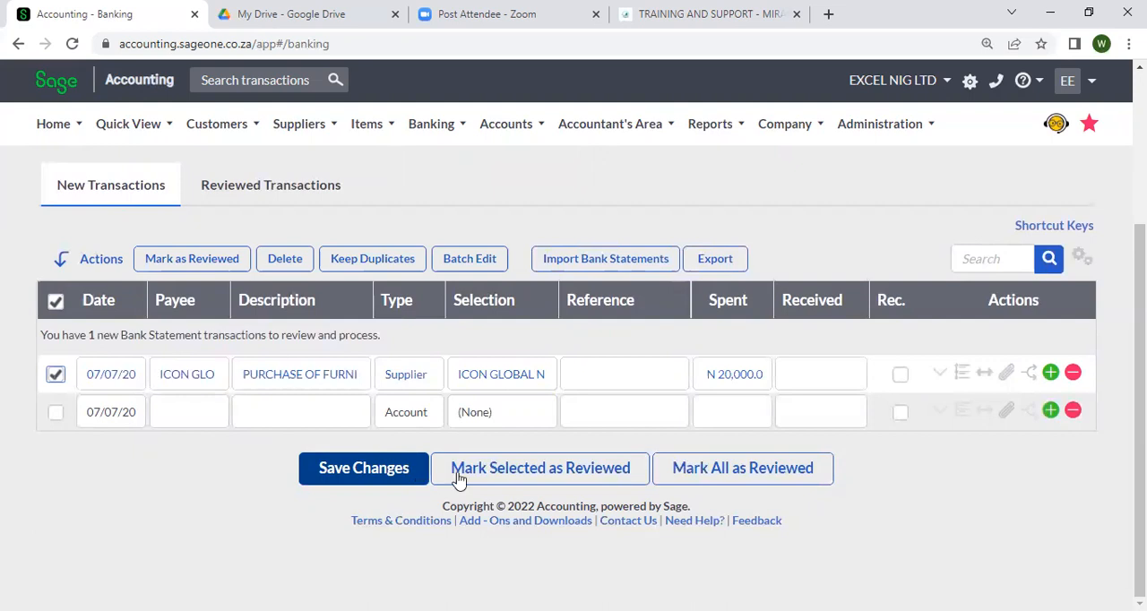
# Try the Account type on the furniture transaction, then restore Supplier with ICON GLOBAL NIG LTD selected
pyautogui.click(409, 385)
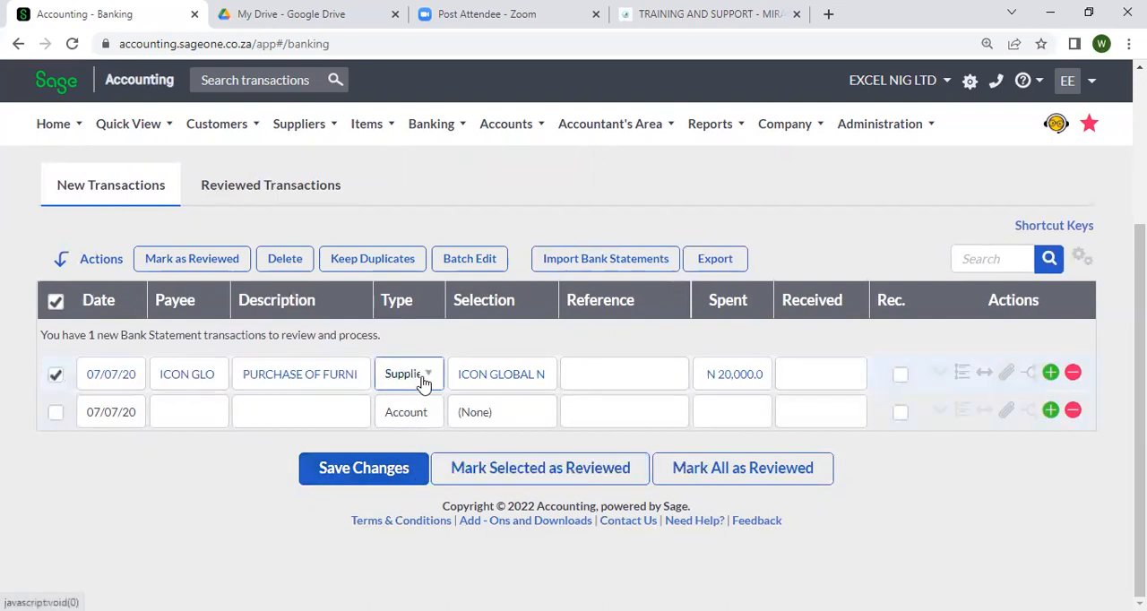
pyautogui.click(421, 383)
pyautogui.click(414, 436)
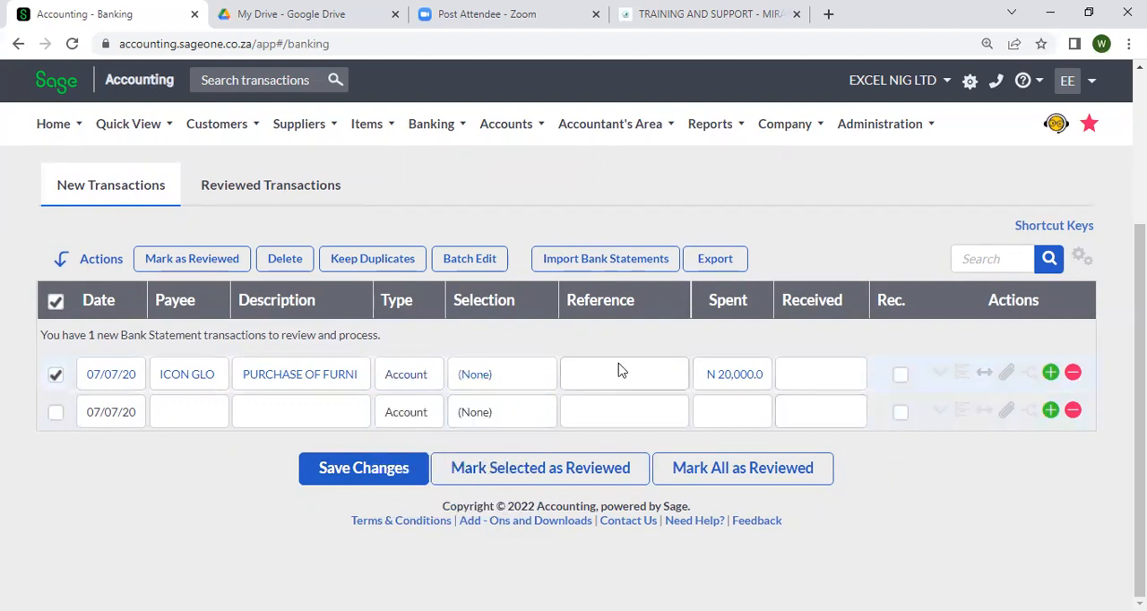
pyautogui.click(428, 381)
pyautogui.click(419, 479)
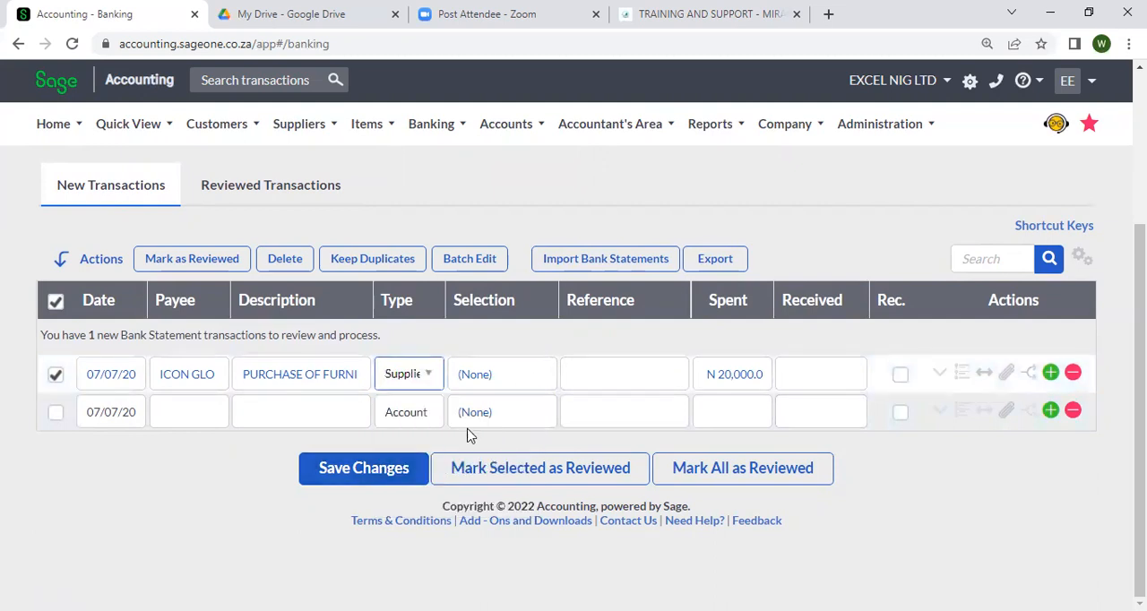
pyautogui.click(475, 383)
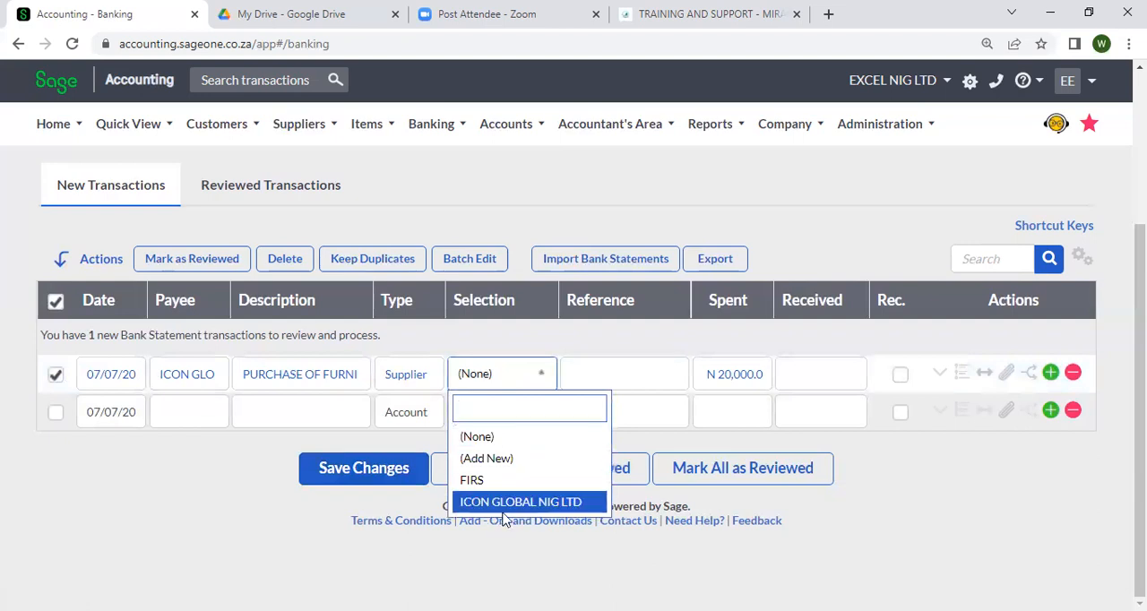
pyautogui.click(511, 499)
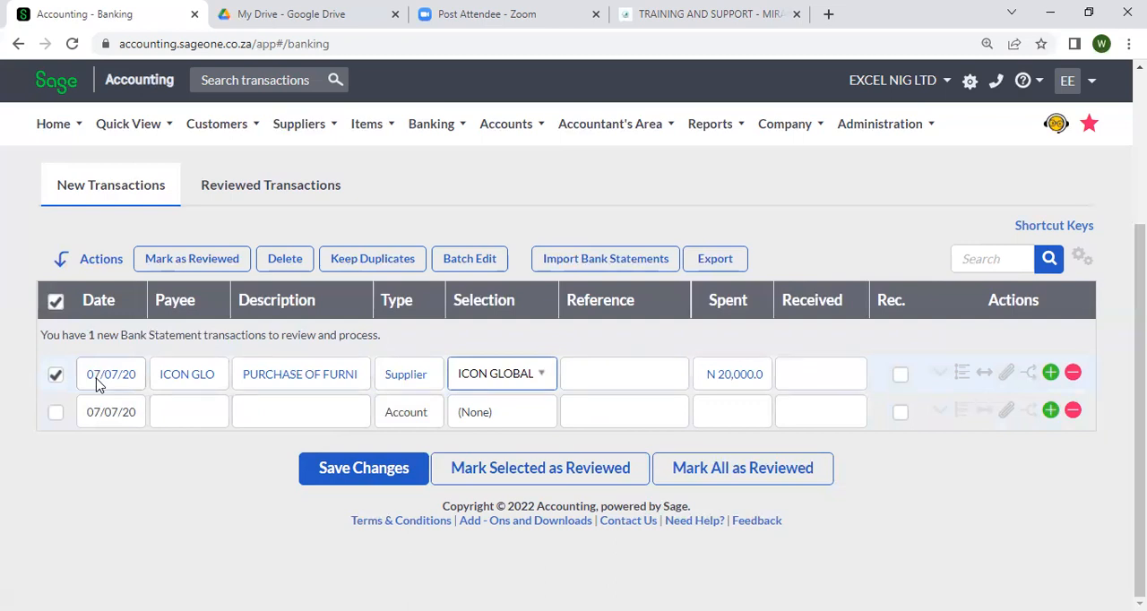
# Try to mark the selected furniture transaction as reviewed, and dismiss the resulting dialog
pyautogui.click(454, 480)
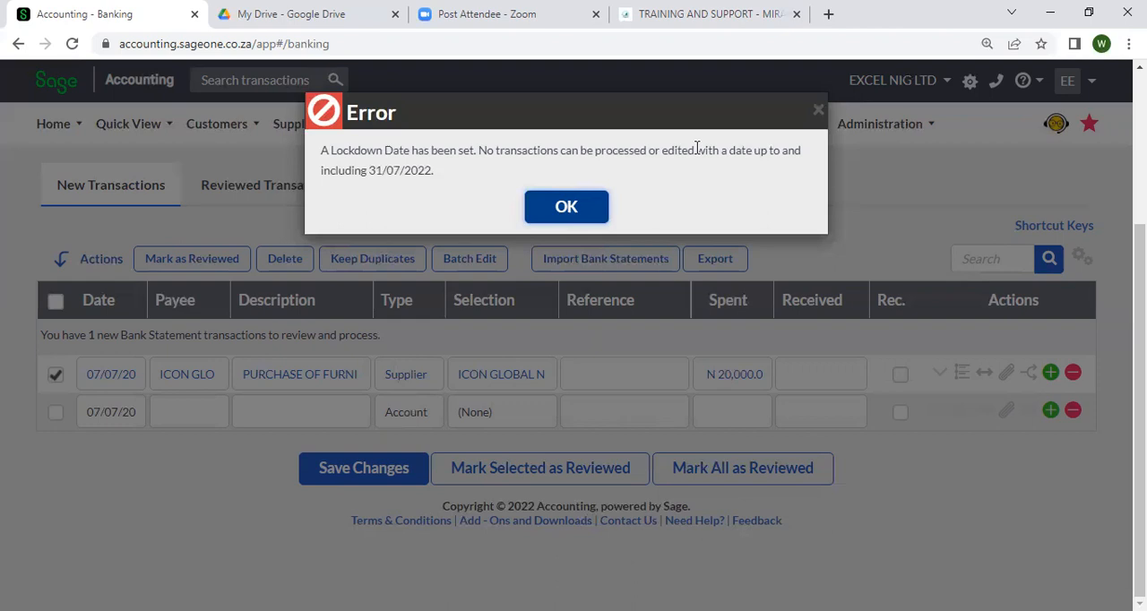
pyautogui.click(600, 208)
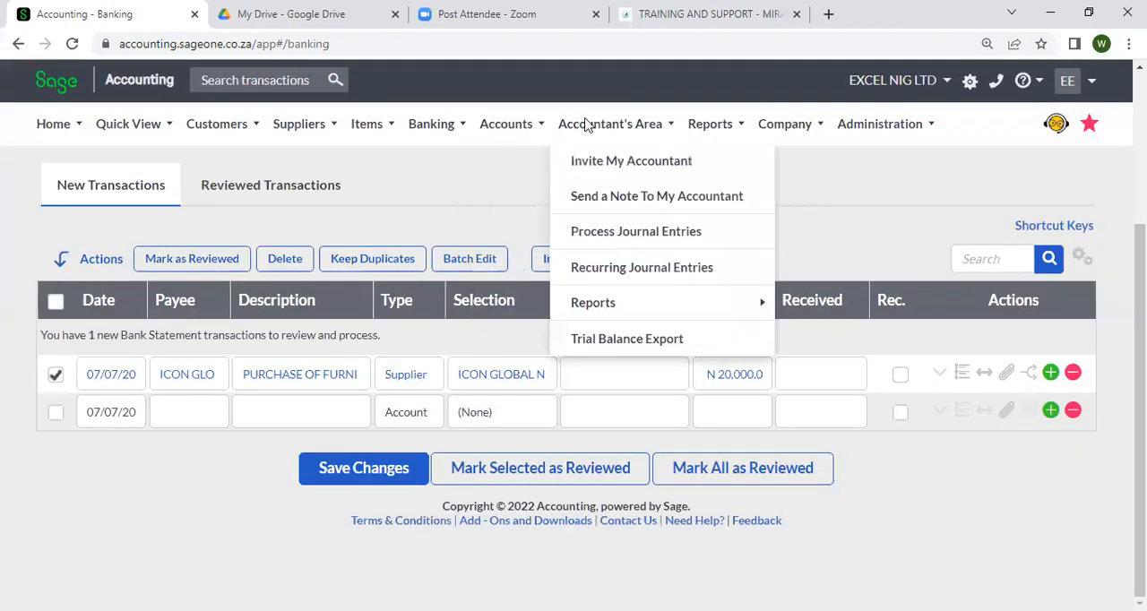
# Leave the Banking page and open the Financial Years section of the company's general settings
pyautogui.click(809, 133)
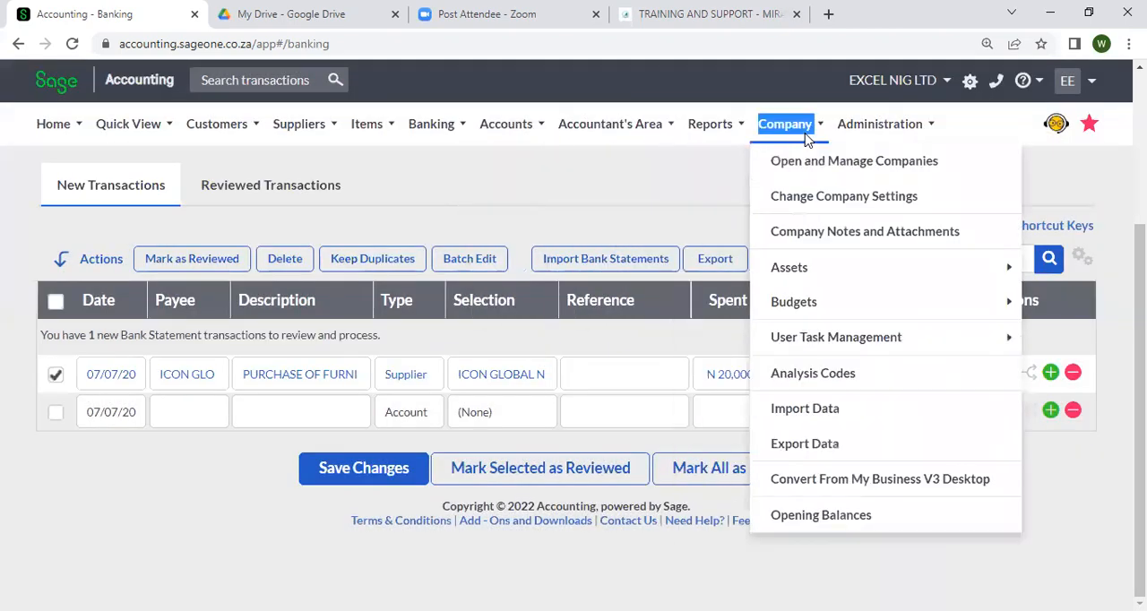
pyautogui.click(804, 197)
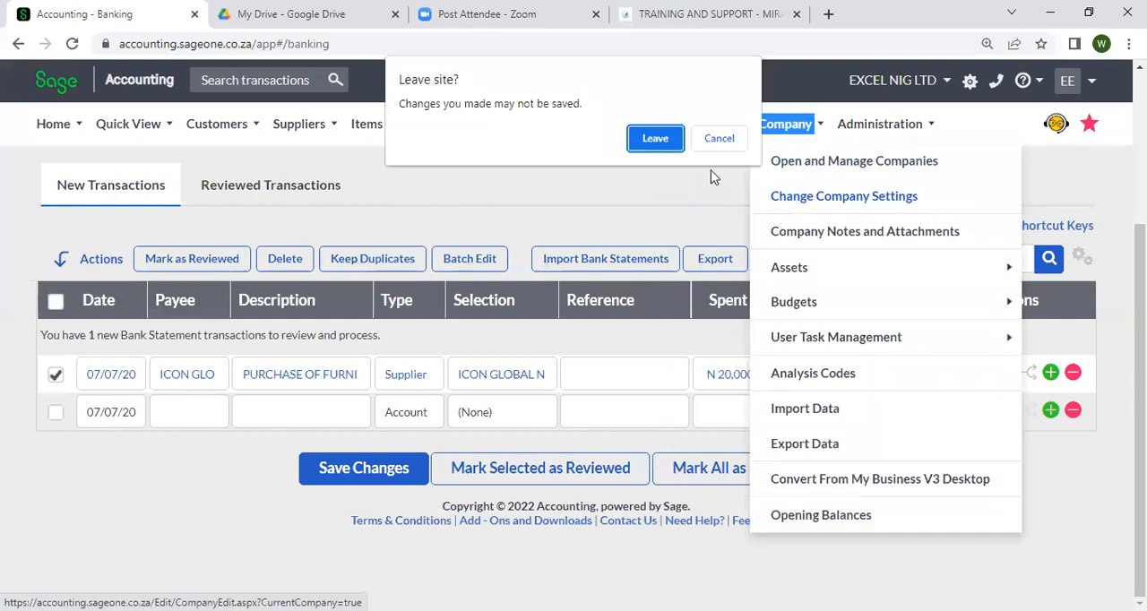
pyautogui.click(655, 139)
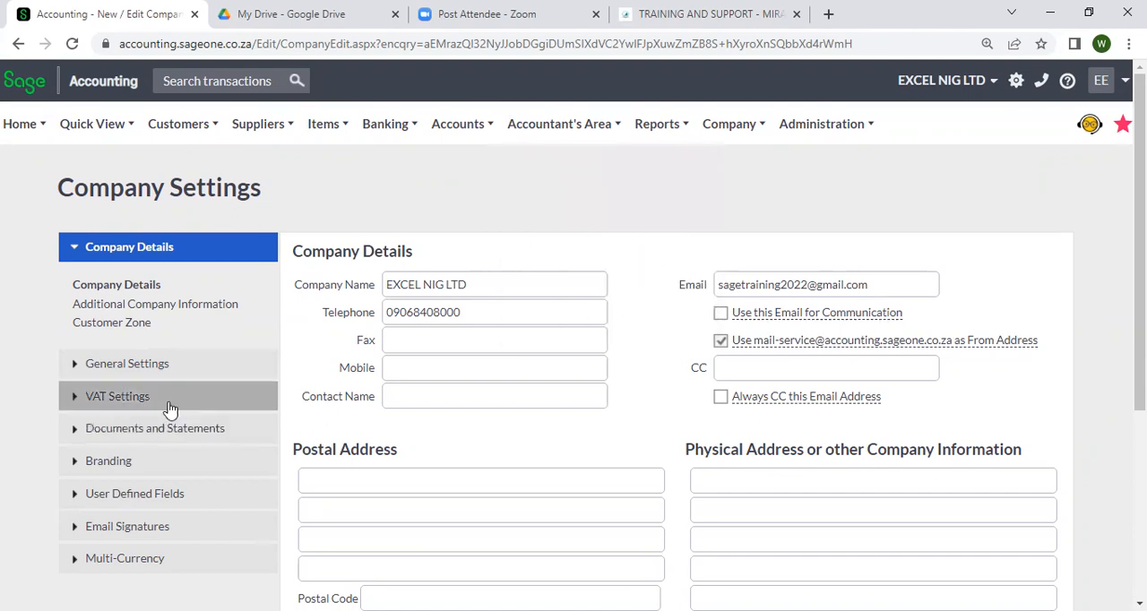
pyautogui.click(160, 372)
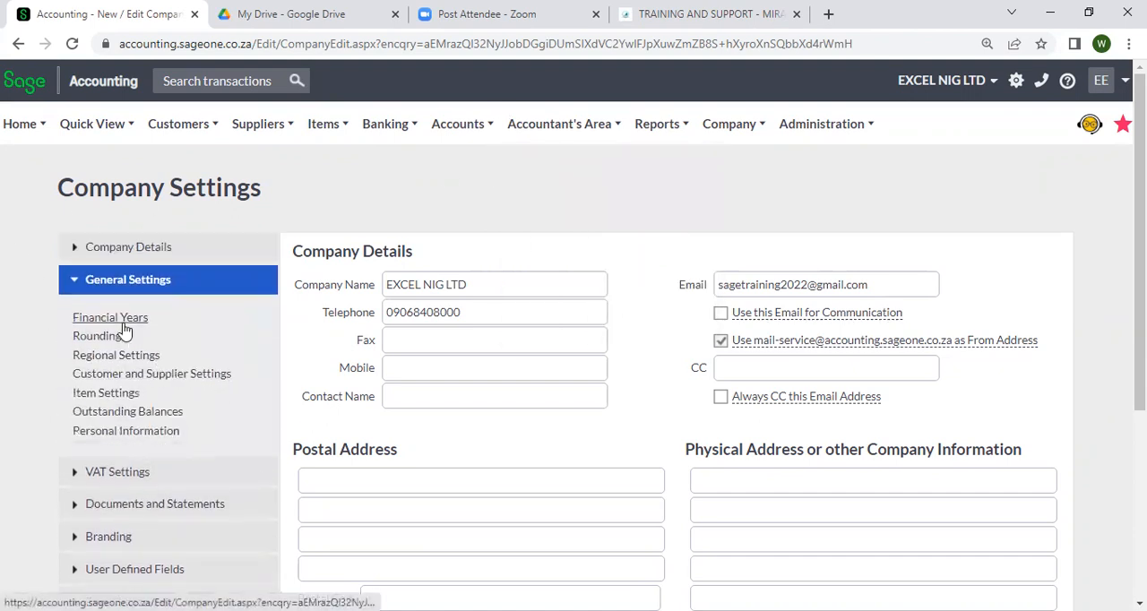
pyautogui.click(123, 326)
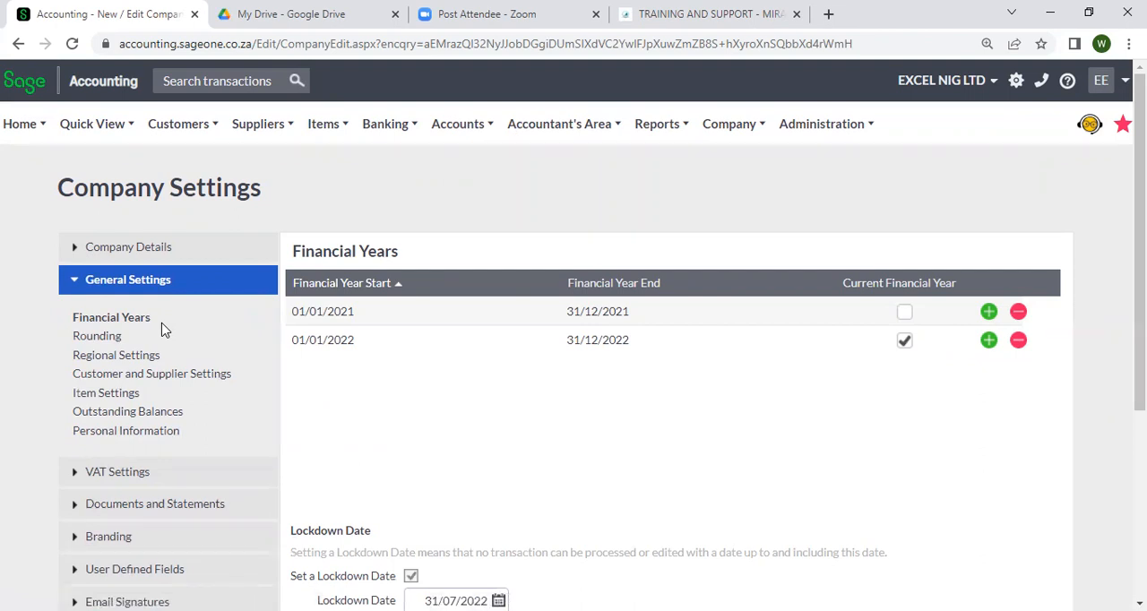
# Turn off the lockdown date option for EXCEL NIG LTD, then save and close the company settings
pyautogui.scroll(-4, 282, 440)
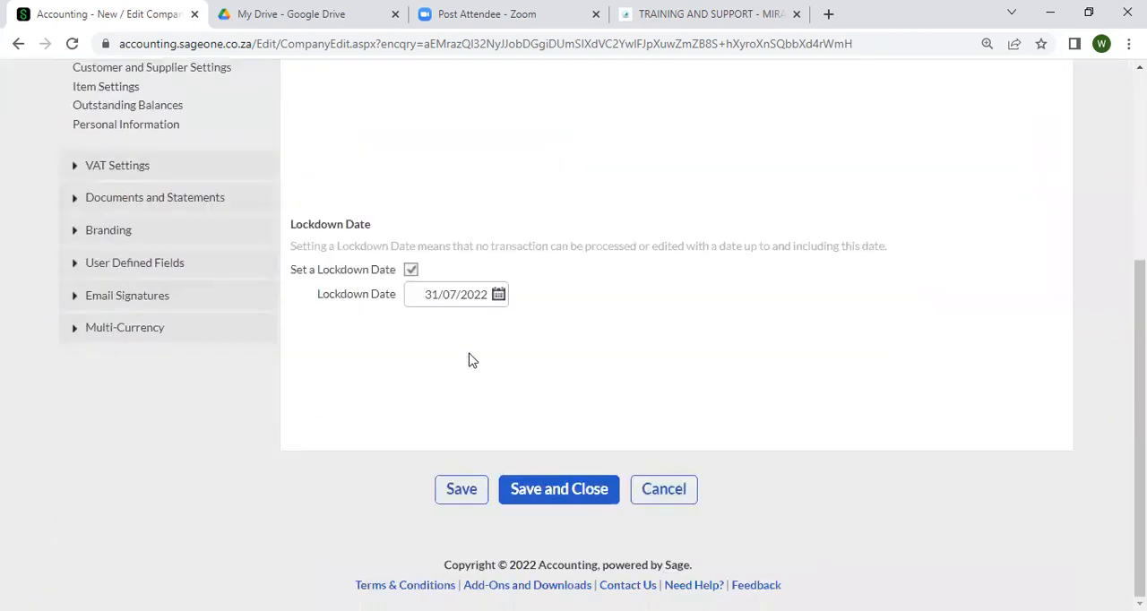
pyautogui.click(410, 270)
pyautogui.doubleClick(485, 299)
pyautogui.tripleClick(486, 298)
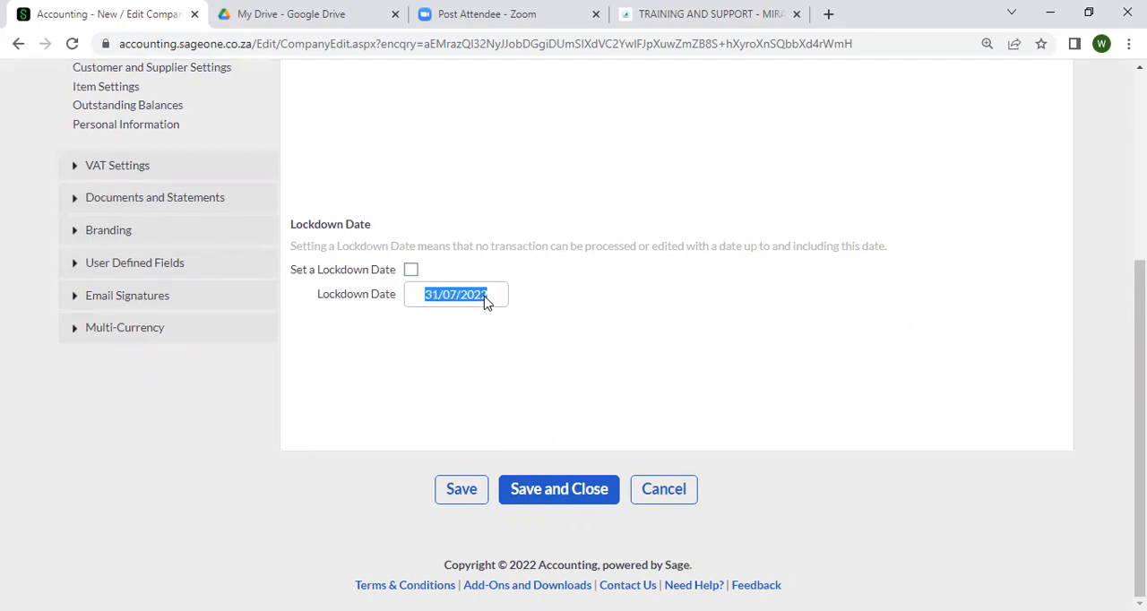
pyautogui.click(508, 320)
pyautogui.scroll(5, 515, 323)
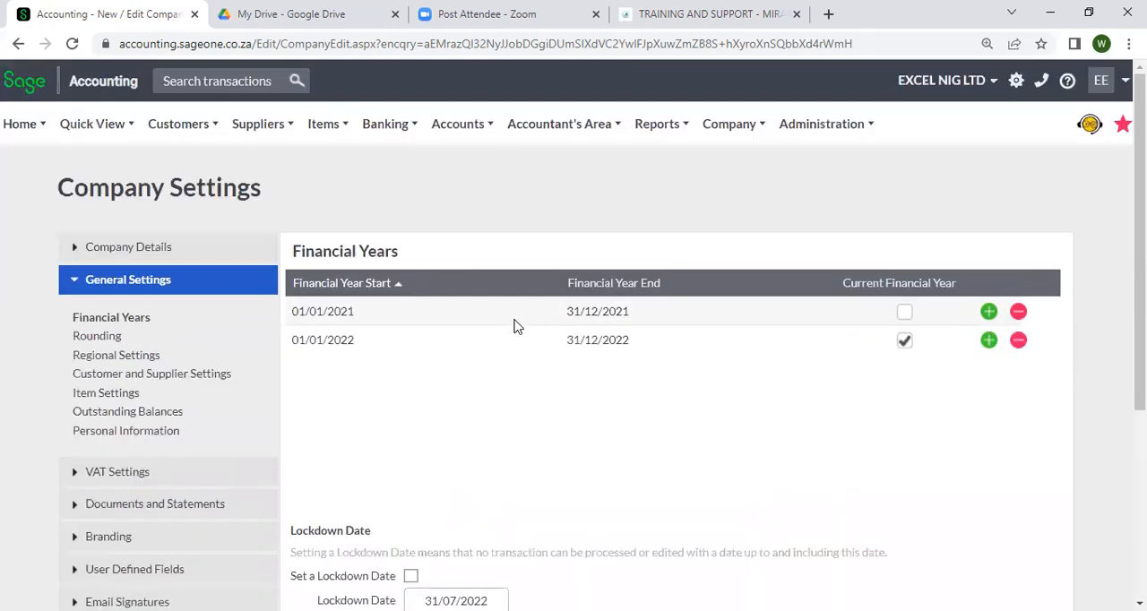
pyautogui.scroll(-3, 529, 336)
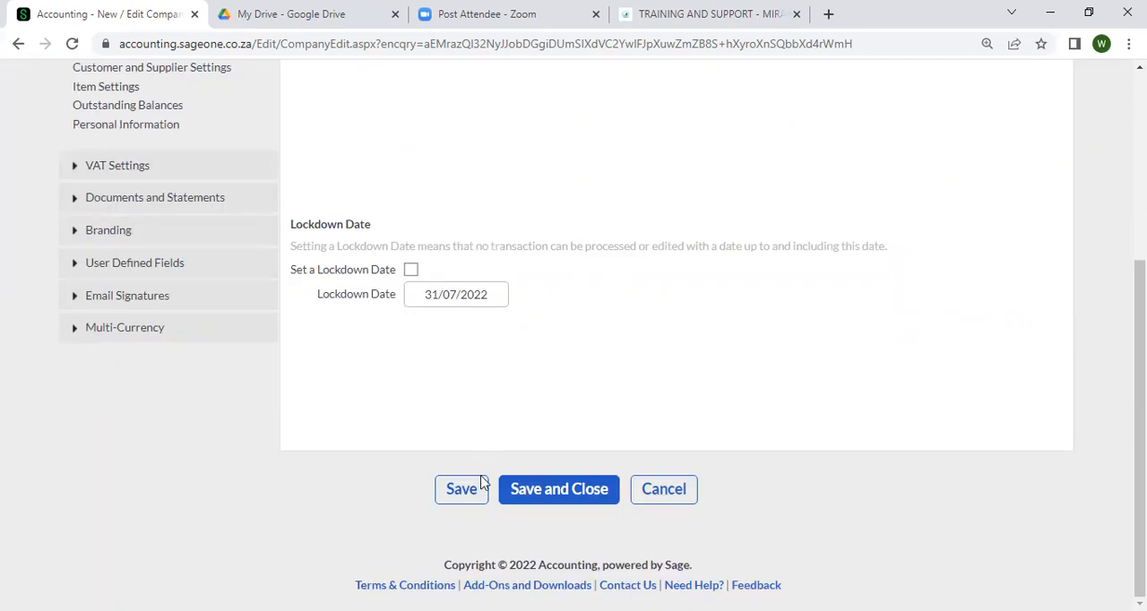
pyautogui.click(560, 489)
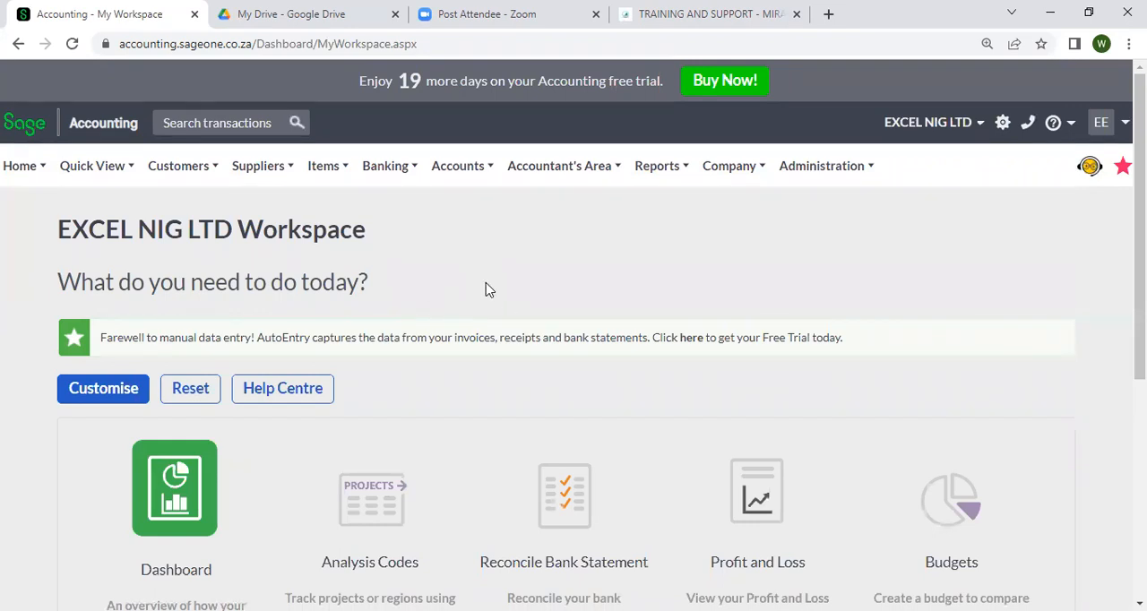
# Open the Banking transactions page and look over its new transactions entry row
pyautogui.moveTo(359, 179)
pyautogui.moveTo(438, 273)
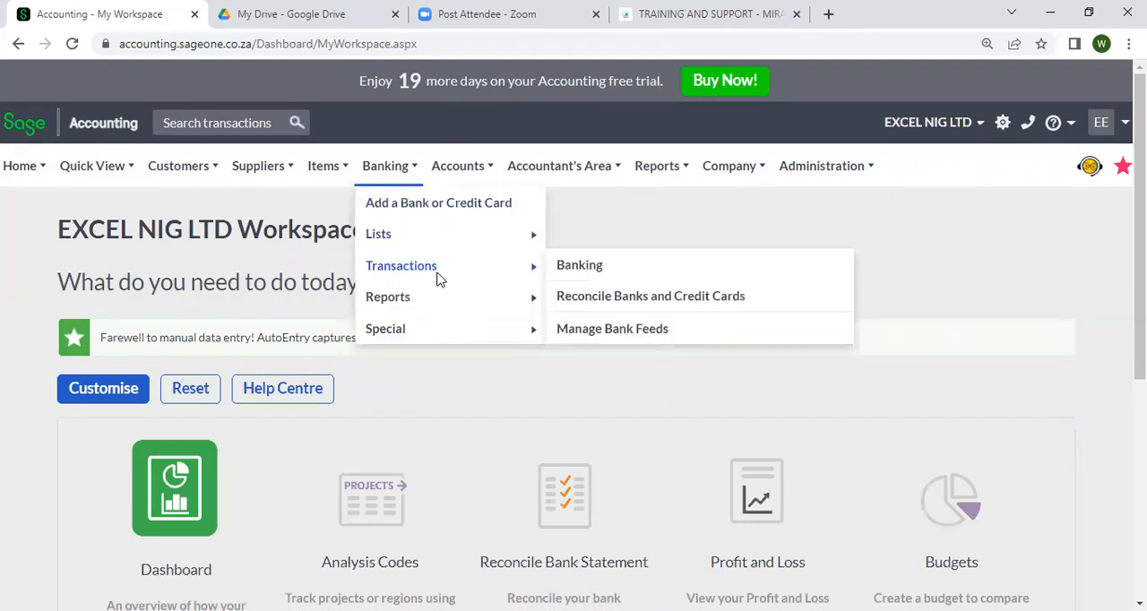
pyautogui.click(578, 266)
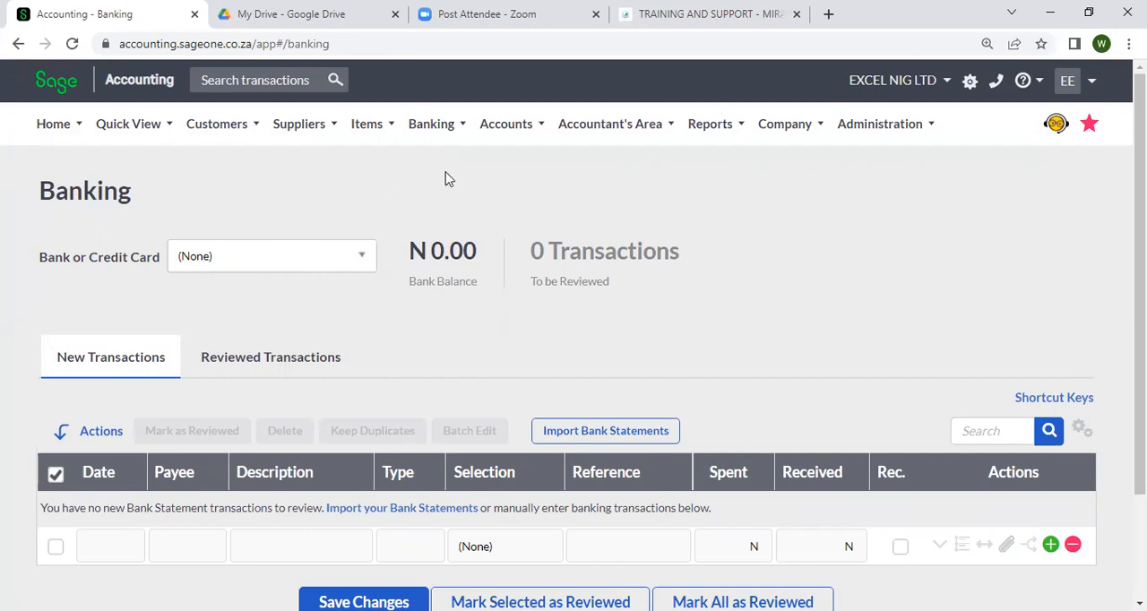
pyautogui.click(499, 128)
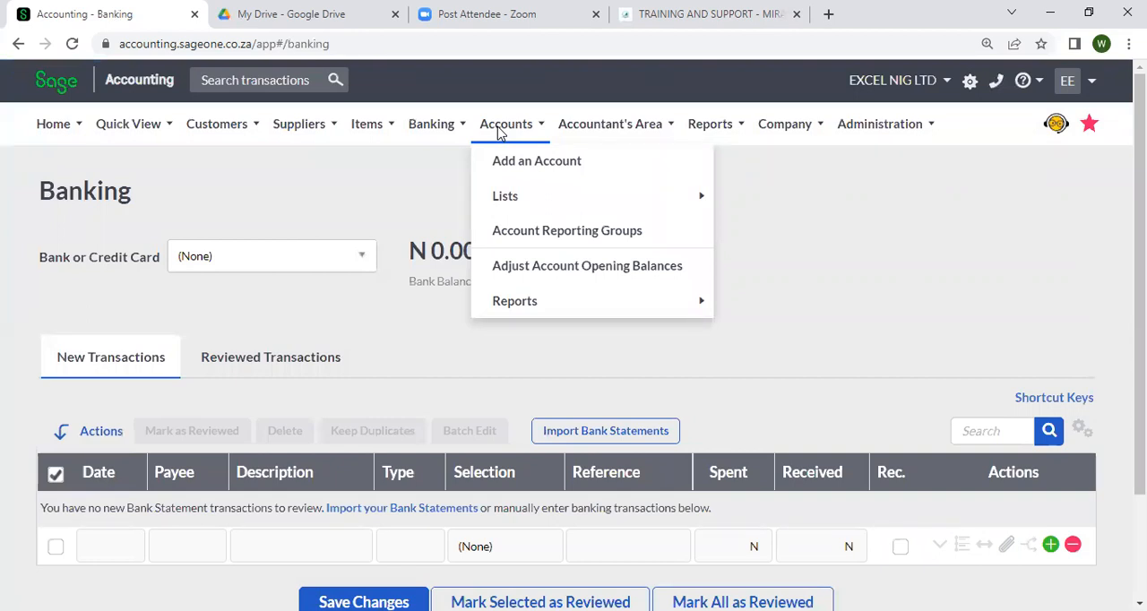
pyautogui.click(578, 130)
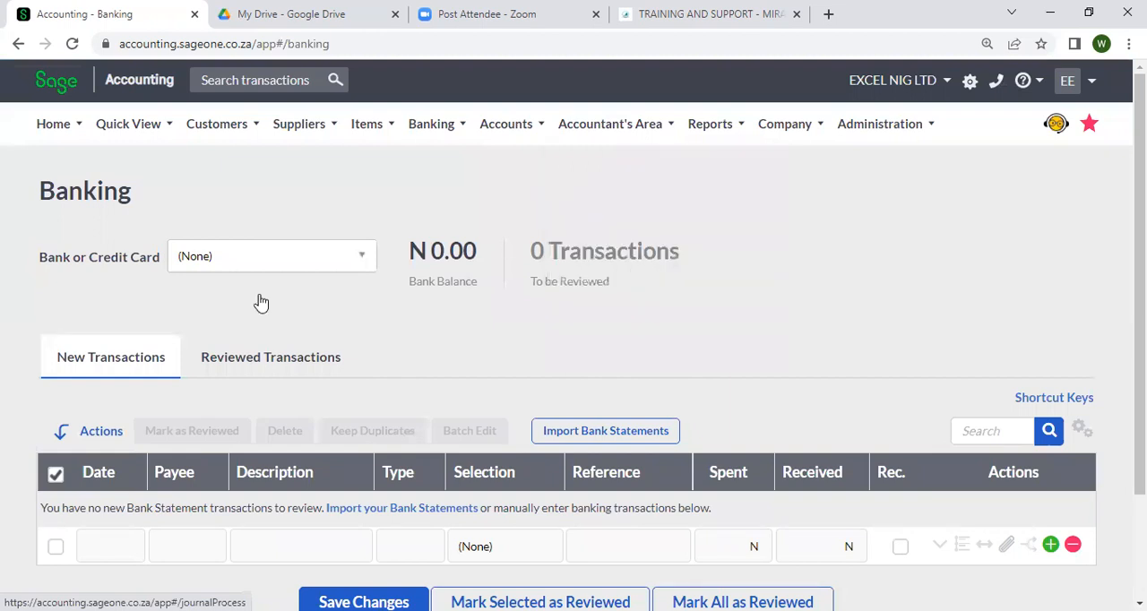
pyautogui.scroll(-3, 192, 409)
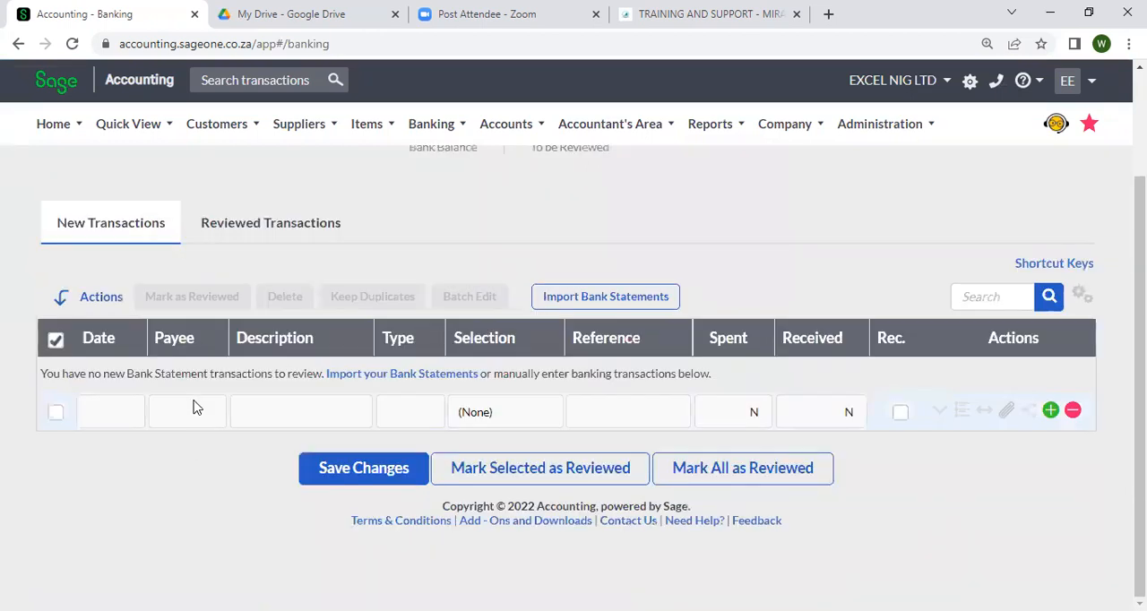
pyautogui.scroll(3, 434, 420)
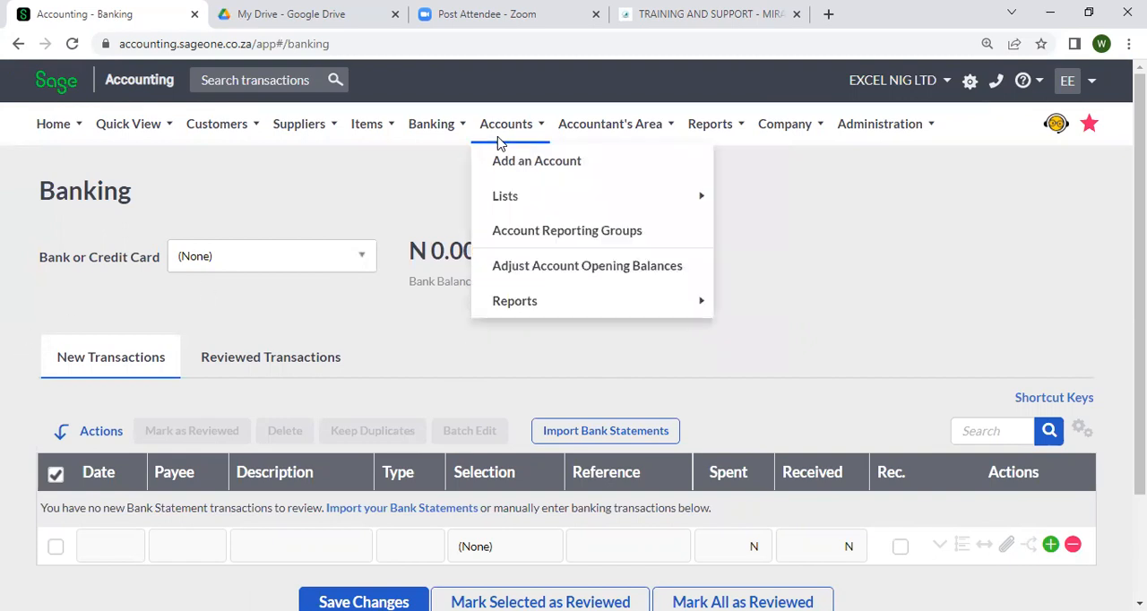
# Open Process Journal Entries and set the new journal line's date to 07/07/2022
pyautogui.moveTo(567, 129)
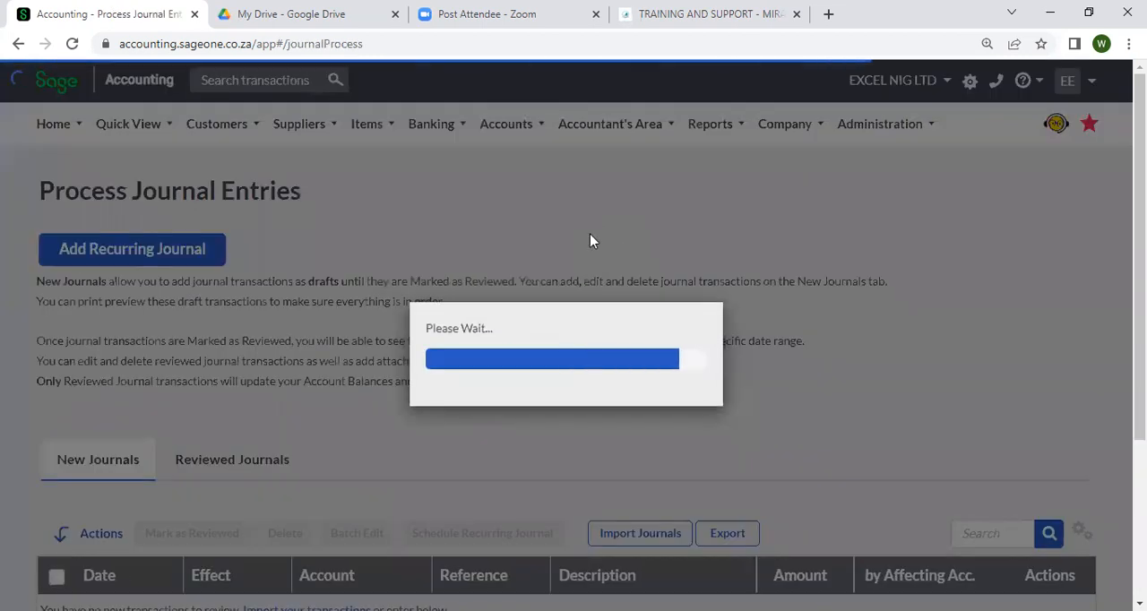
pyautogui.scroll(-3, 363, 335)
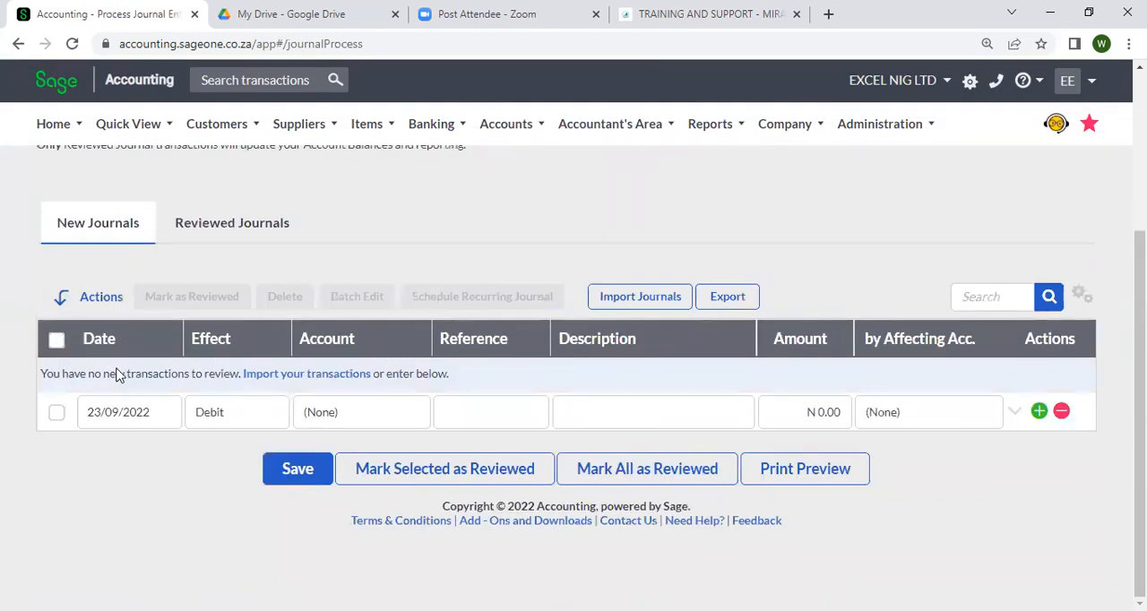
pyautogui.click(145, 419)
pyautogui.click(168, 414)
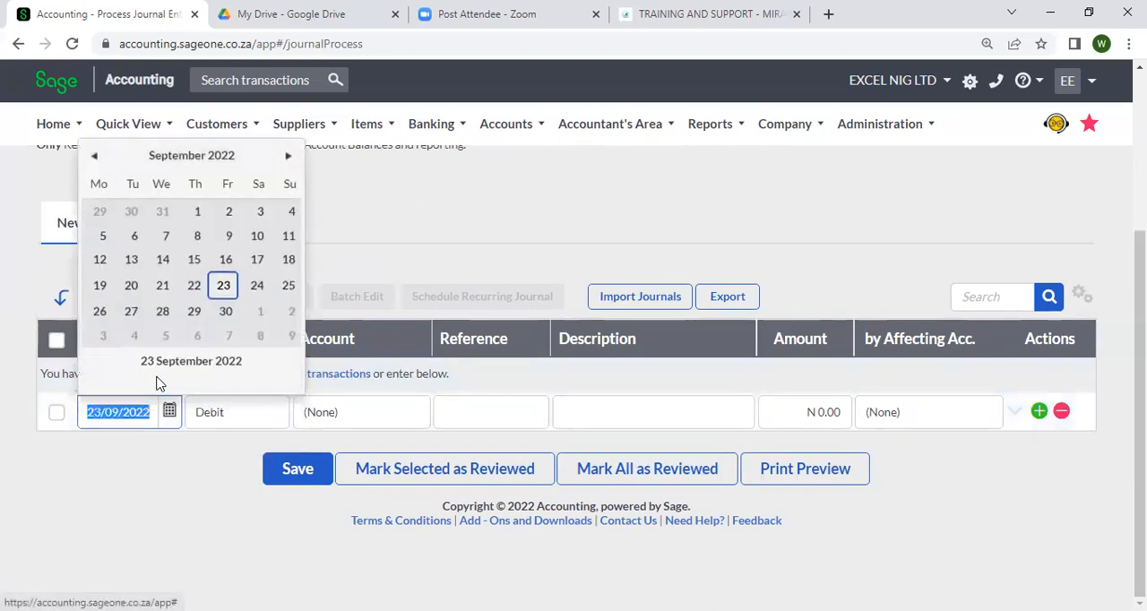
pyautogui.click(95, 162)
pyautogui.click(94, 159)
pyautogui.click(194, 236)
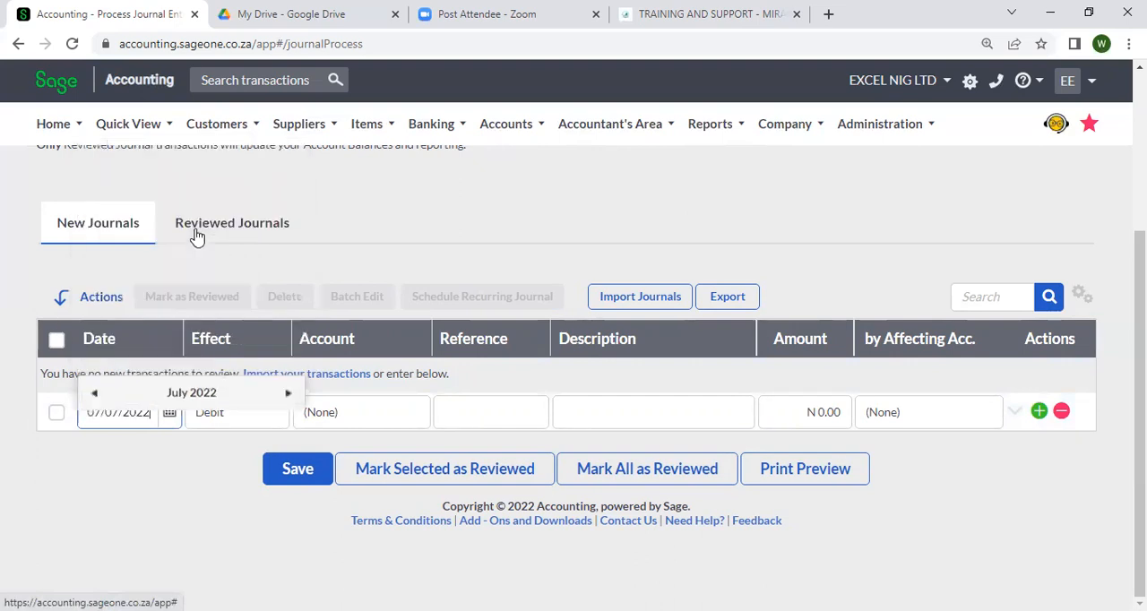
pyautogui.click(394, 424)
pyautogui.click(412, 423)
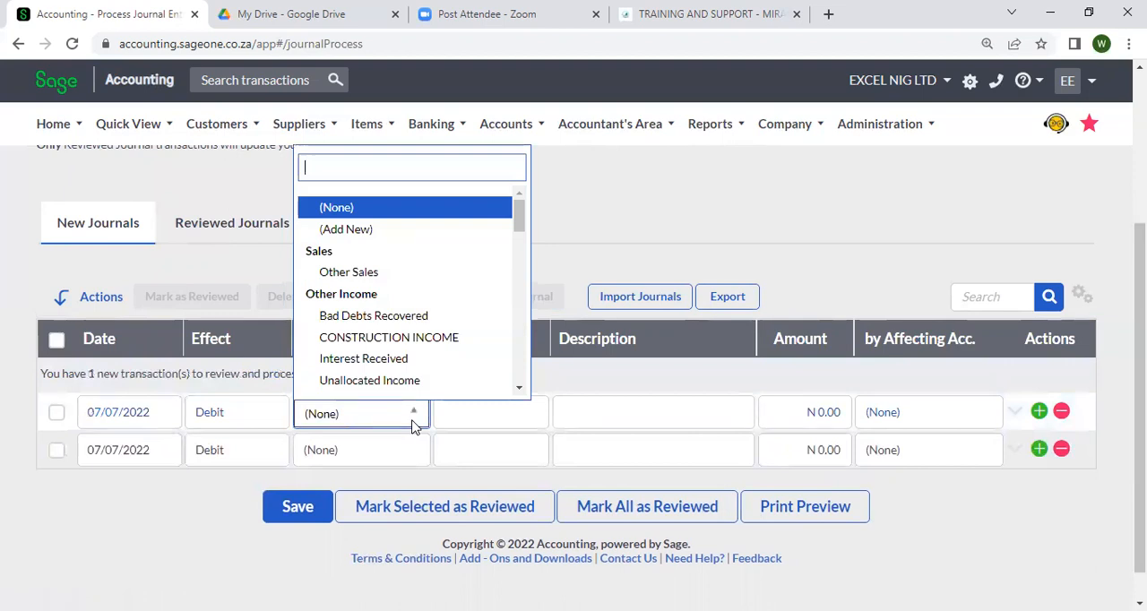
pyautogui.click(1003, 514)
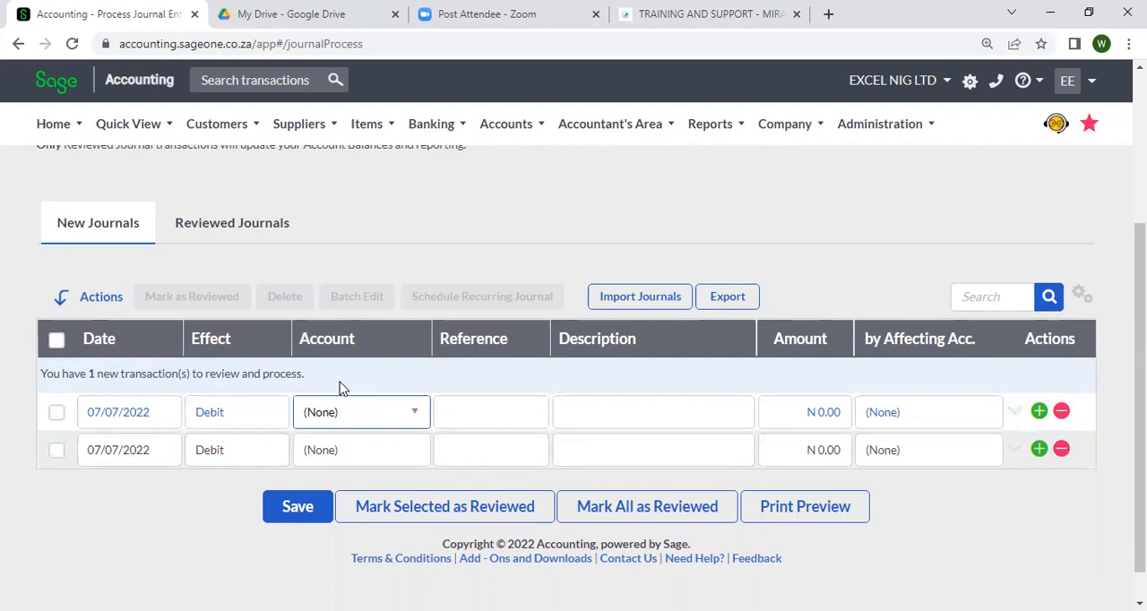
pyautogui.click(395, 417)
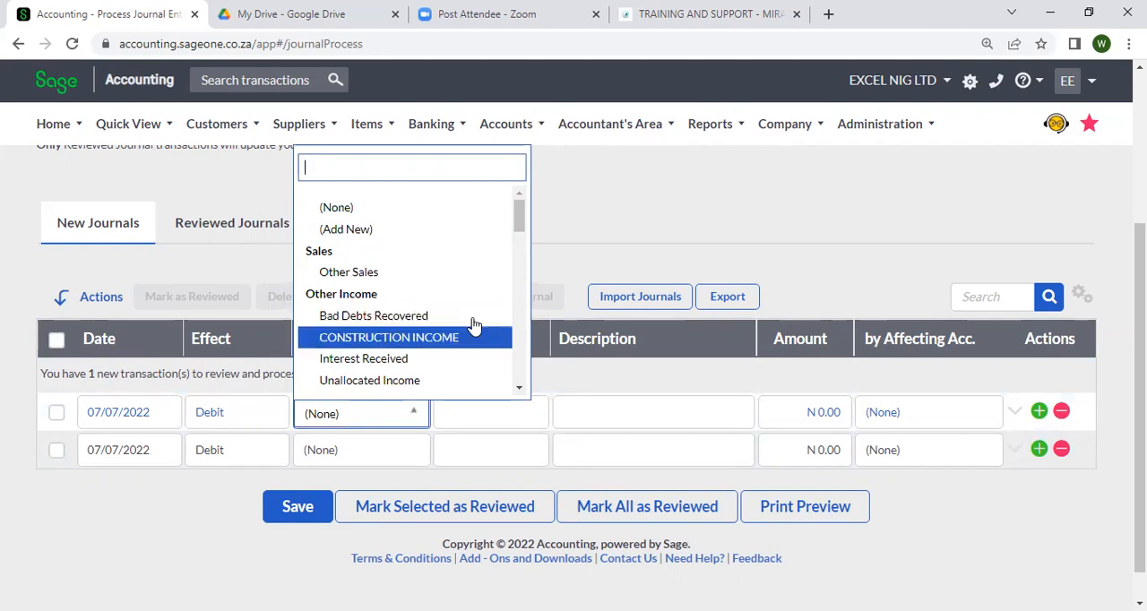
pyautogui.click(662, 222)
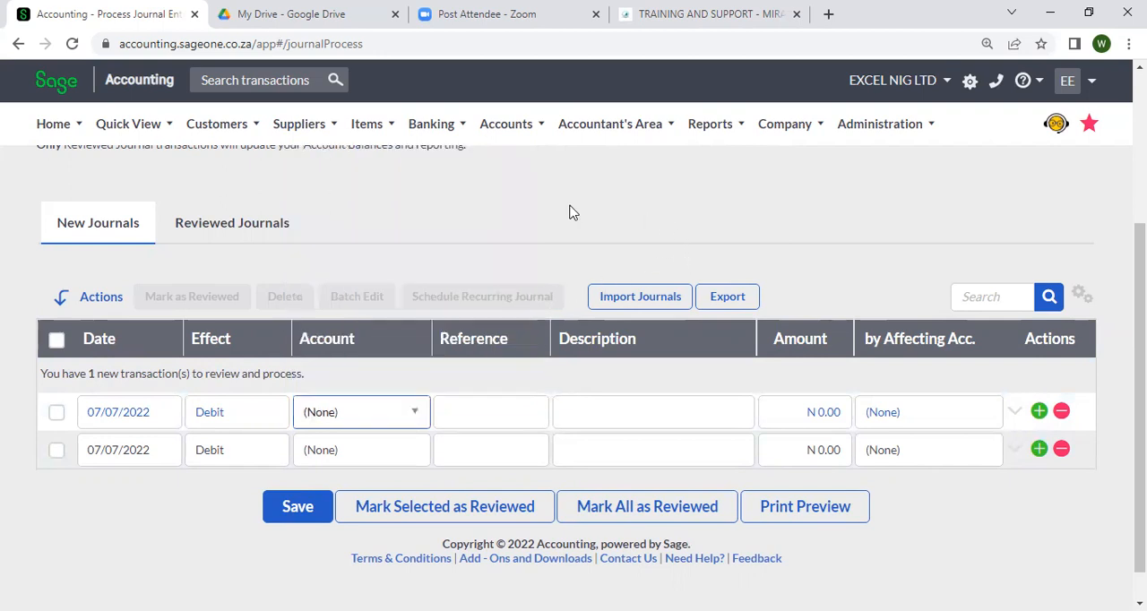
# Leave the journal without saving it, open the List of Accounts and search for CASH
pyautogui.moveTo(503, 126)
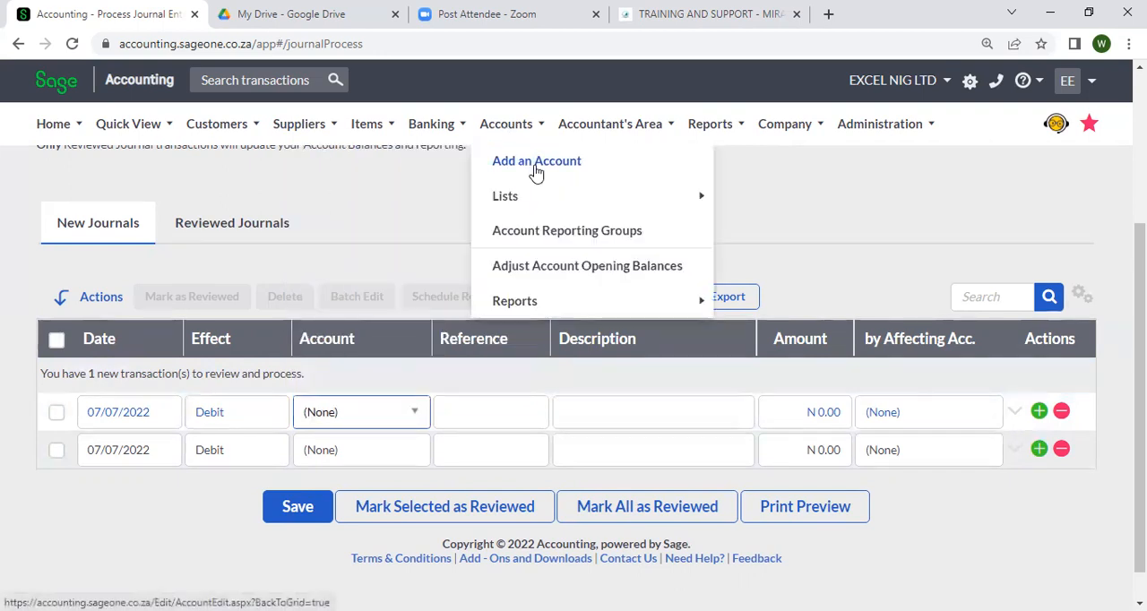
pyautogui.moveTo(607, 188)
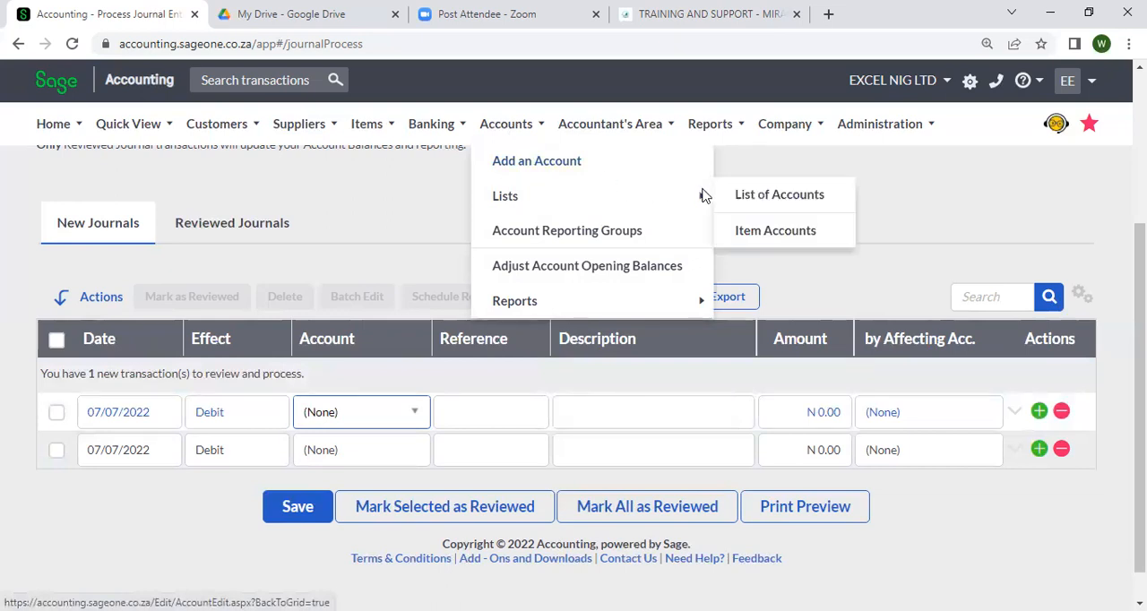
pyautogui.click(757, 206)
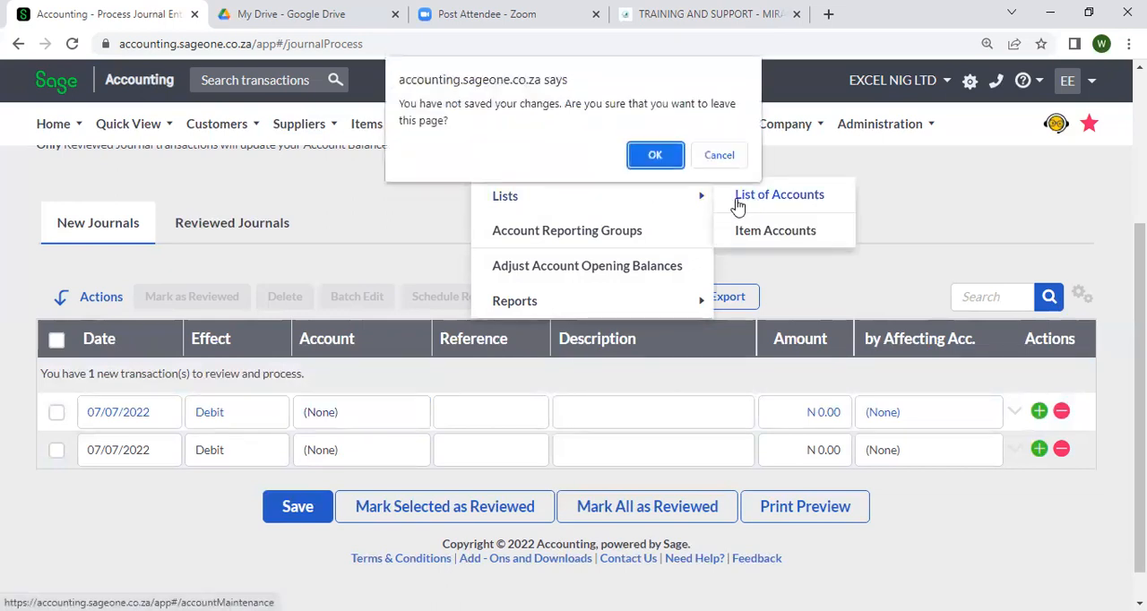
pyautogui.click(670, 166)
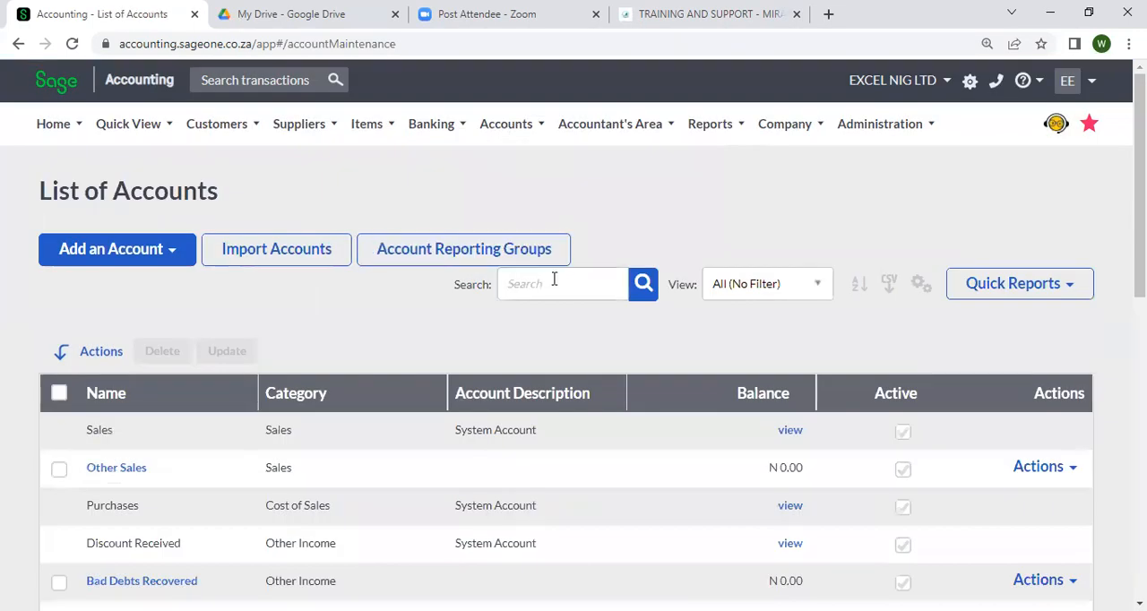
pyautogui.click(553, 280)
pyautogui.write('CASH')
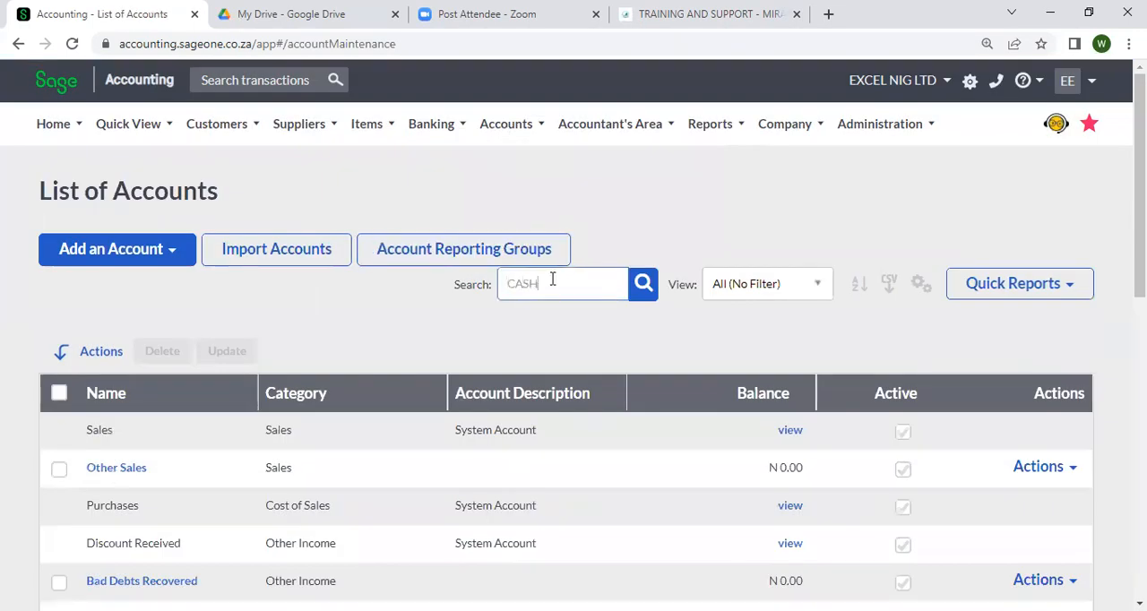
pyautogui.press('Return')
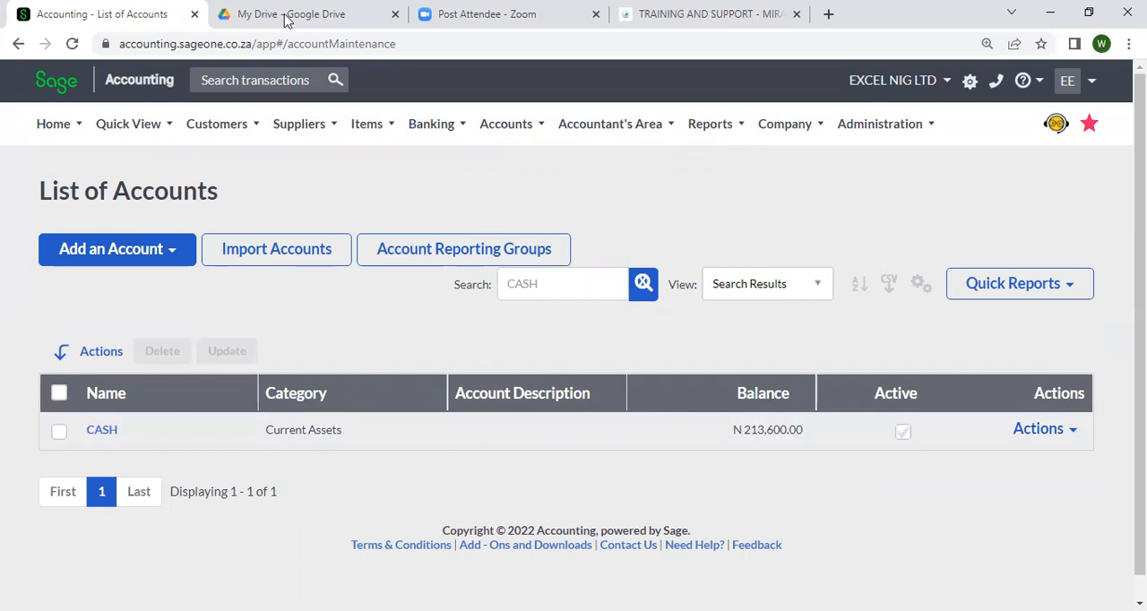
# Return to Process Journal Entries and date the new journal line 07/07/2022
pyautogui.click(513, 130)
pyautogui.click(599, 128)
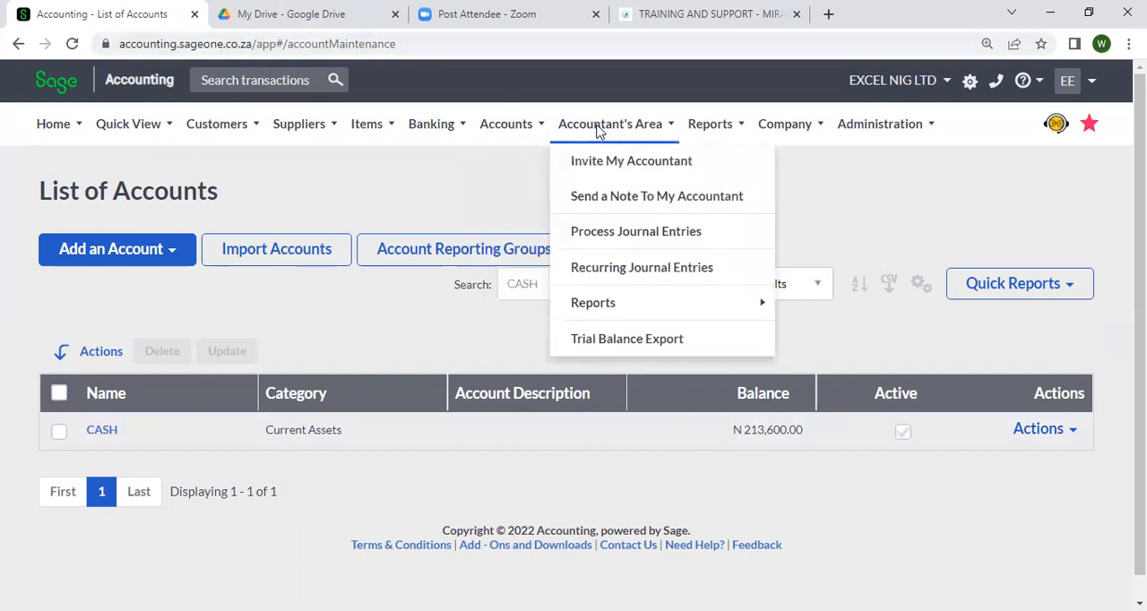
pyautogui.click(666, 234)
pyautogui.scroll(-3, 621, 258)
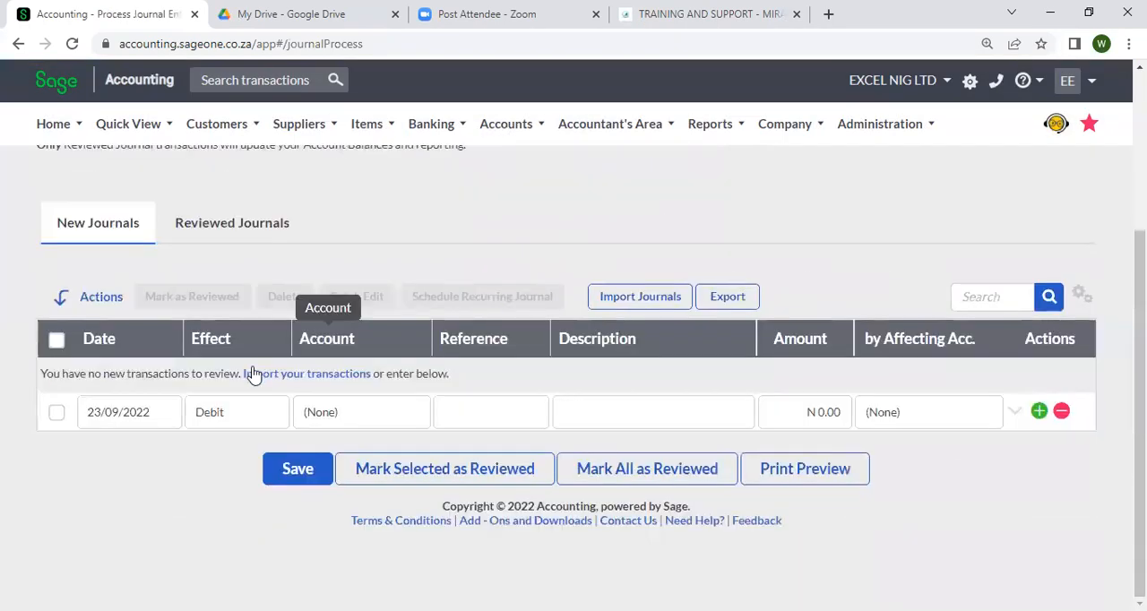
pyautogui.click(110, 419)
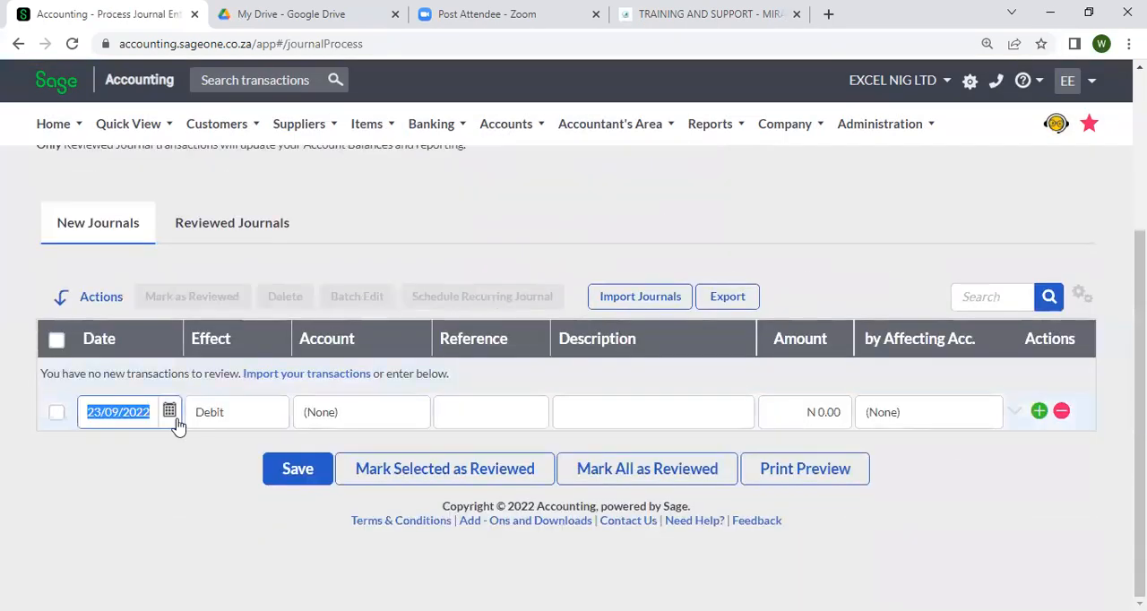
pyautogui.click(171, 414)
pyautogui.click(94, 156)
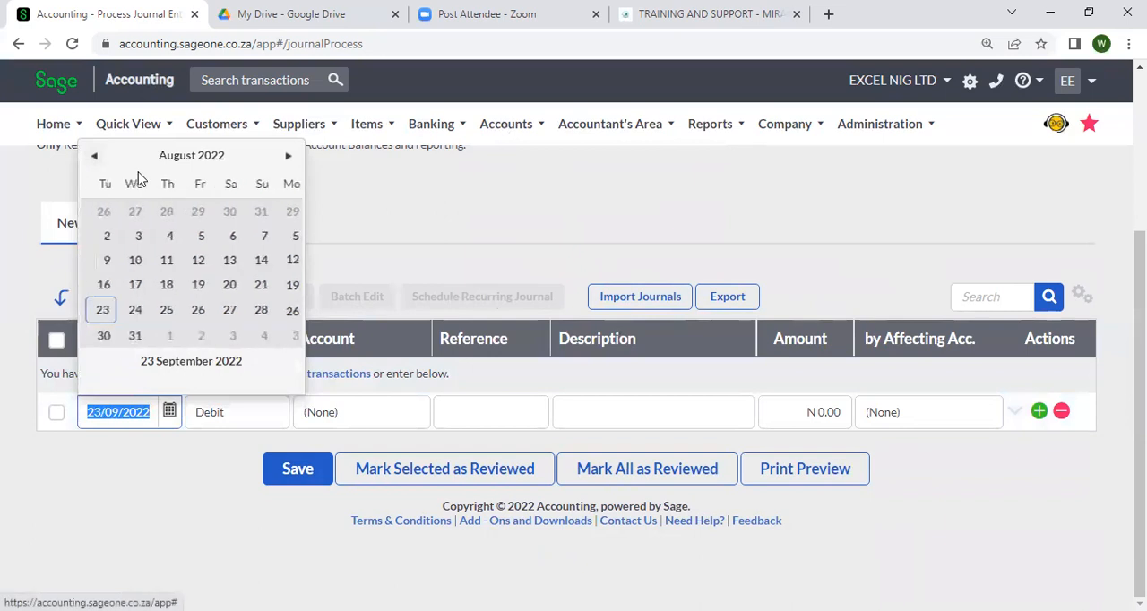
pyautogui.click(94, 156)
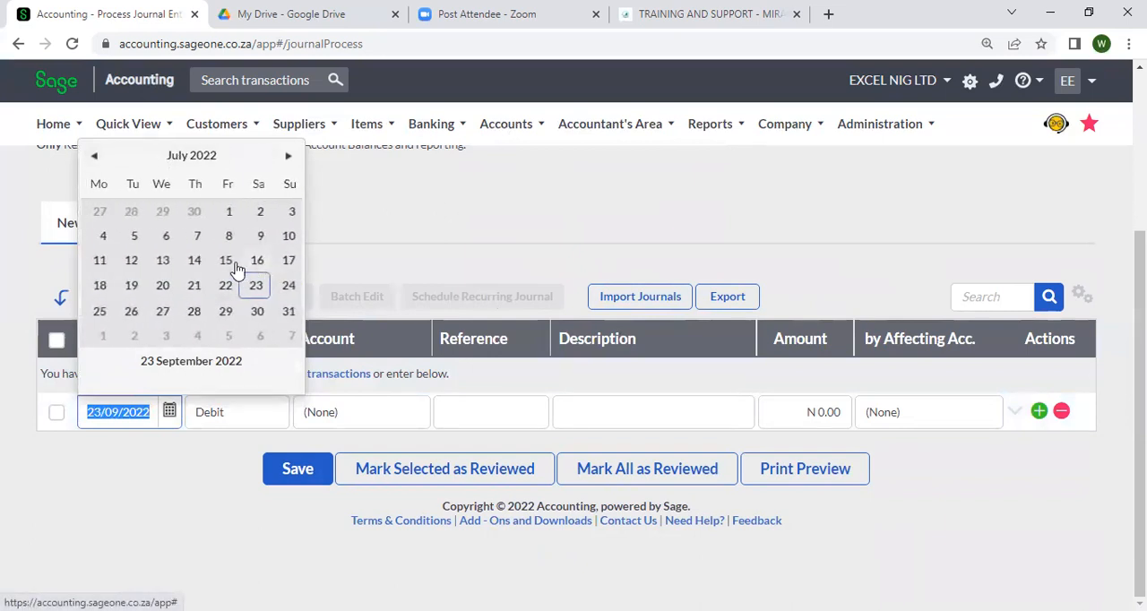
pyautogui.click(195, 238)
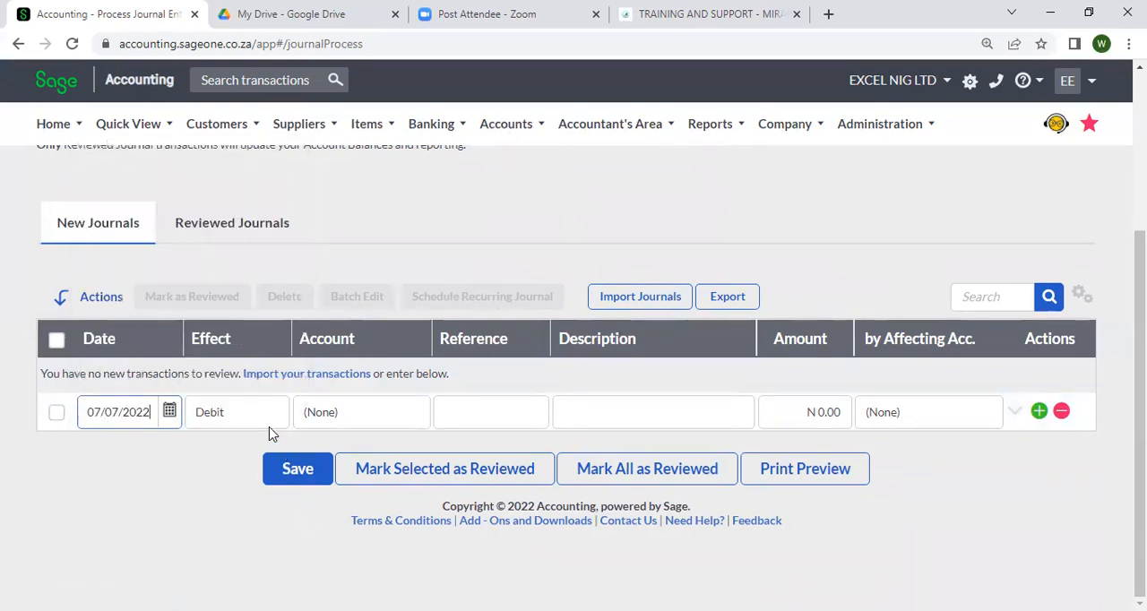
# Set the account of the journal line dated 07/07/2022 to Fixed Assets - Furniture & Fittings
pyautogui.click(328, 415)
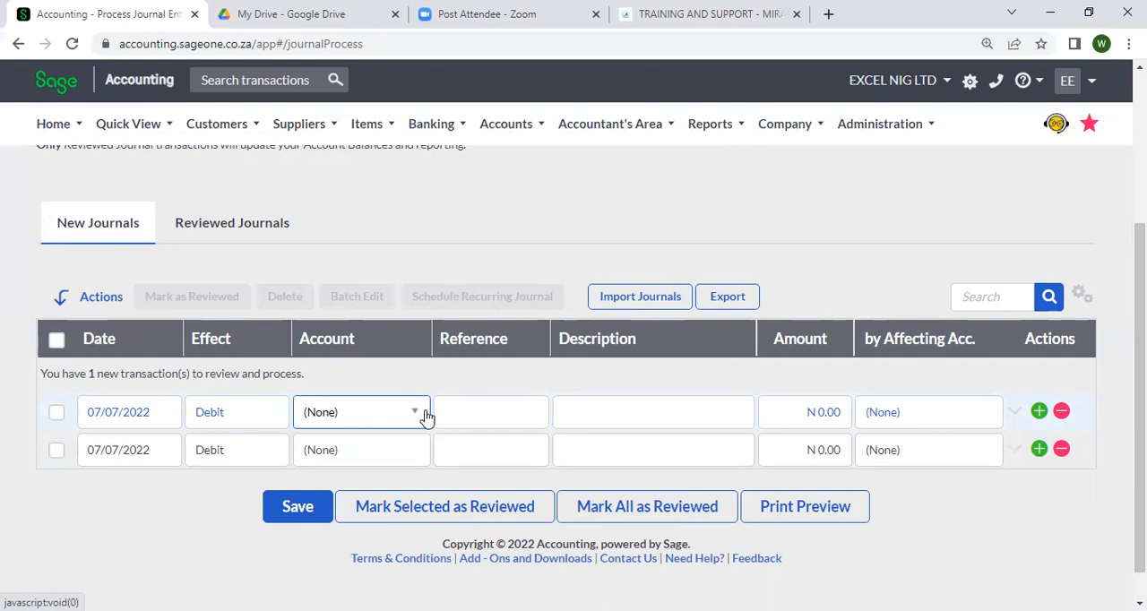
pyautogui.click(418, 415)
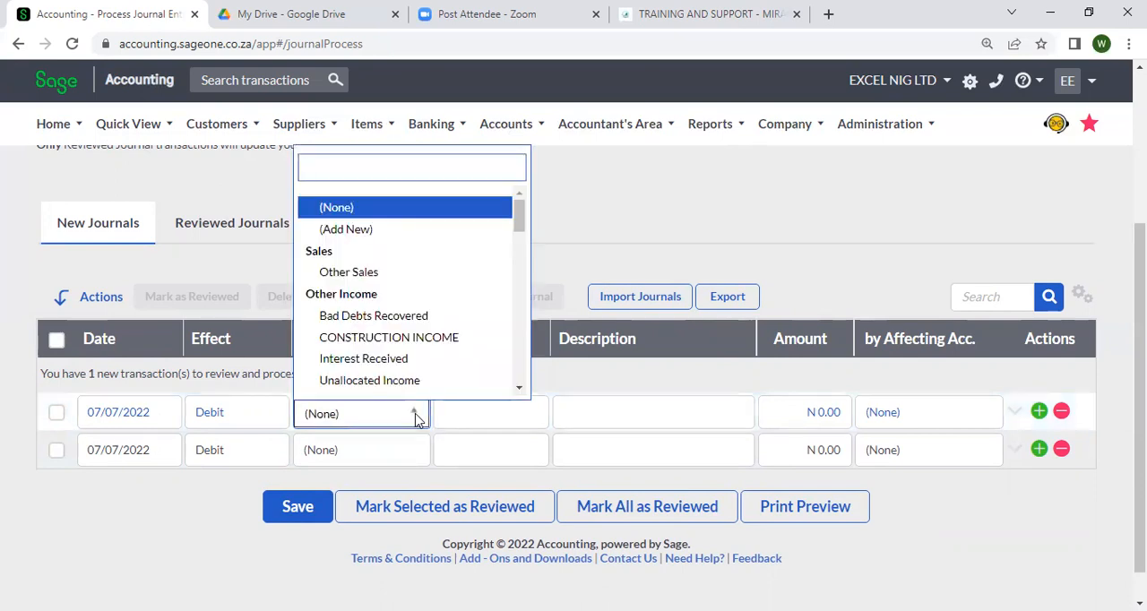
pyautogui.write('FU')
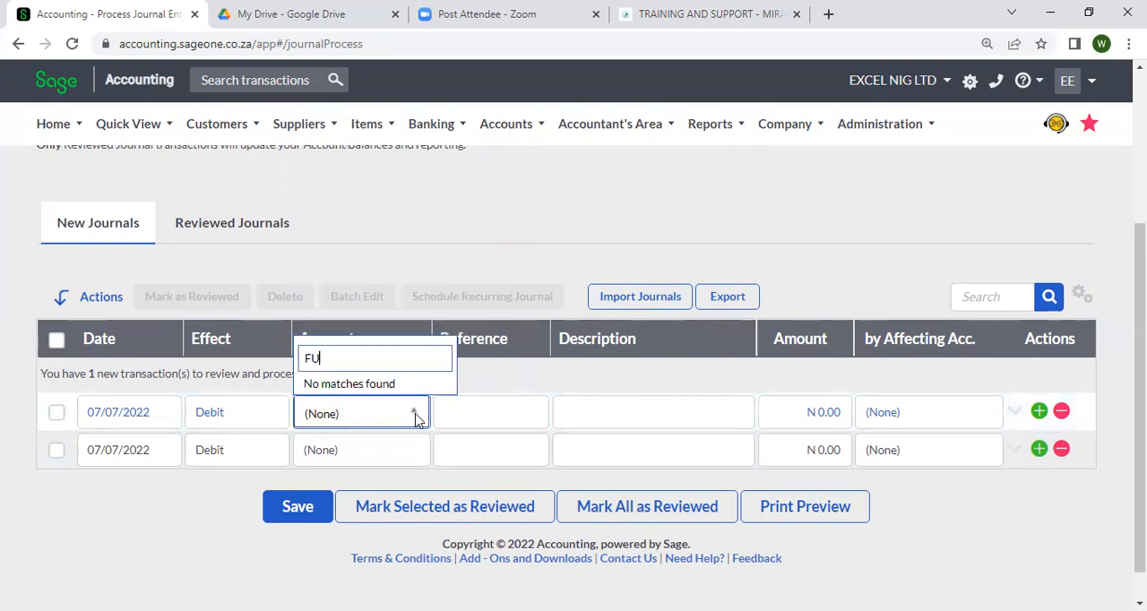
pyautogui.press('BackSpace')
pyautogui.press('BackSpace')
pyautogui.write('PU')
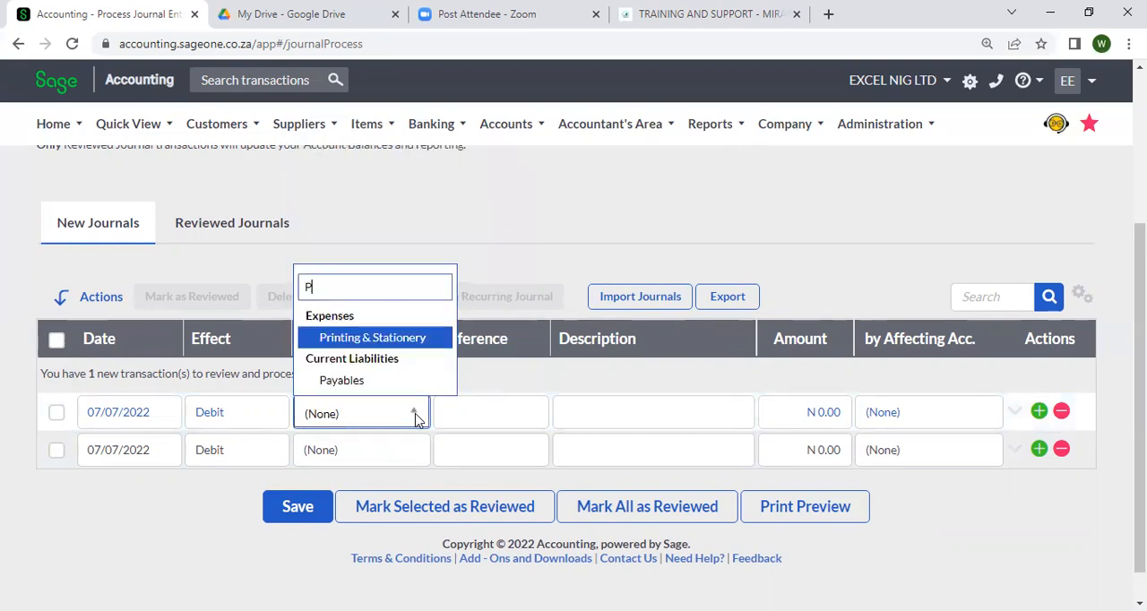
pyautogui.press('BackSpace')
pyautogui.press('BackSpace')
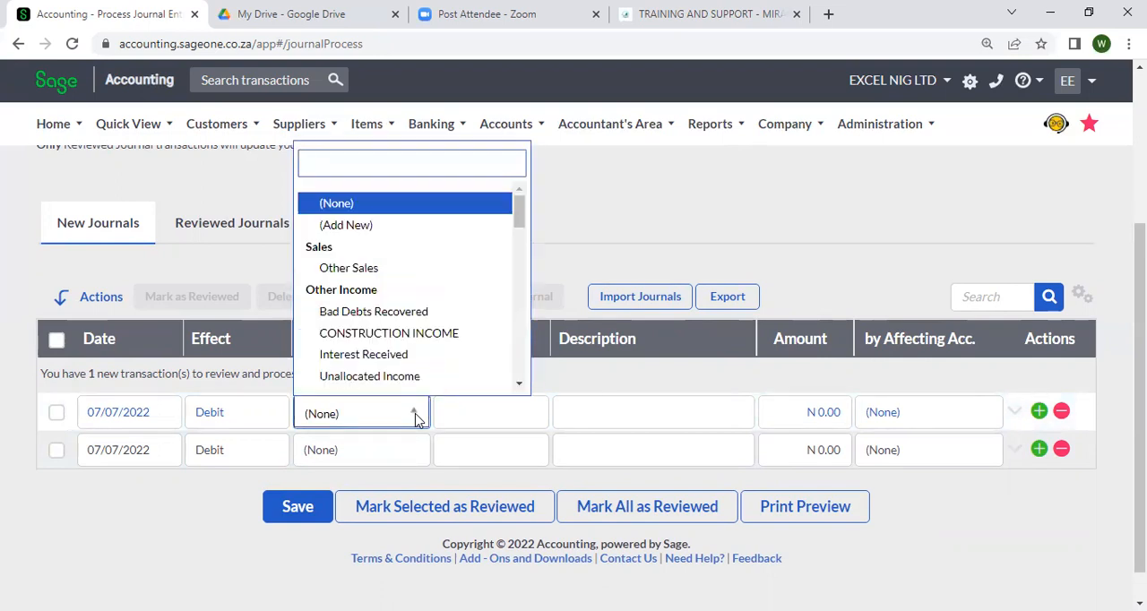
pyautogui.scroll(1, 416, 420)
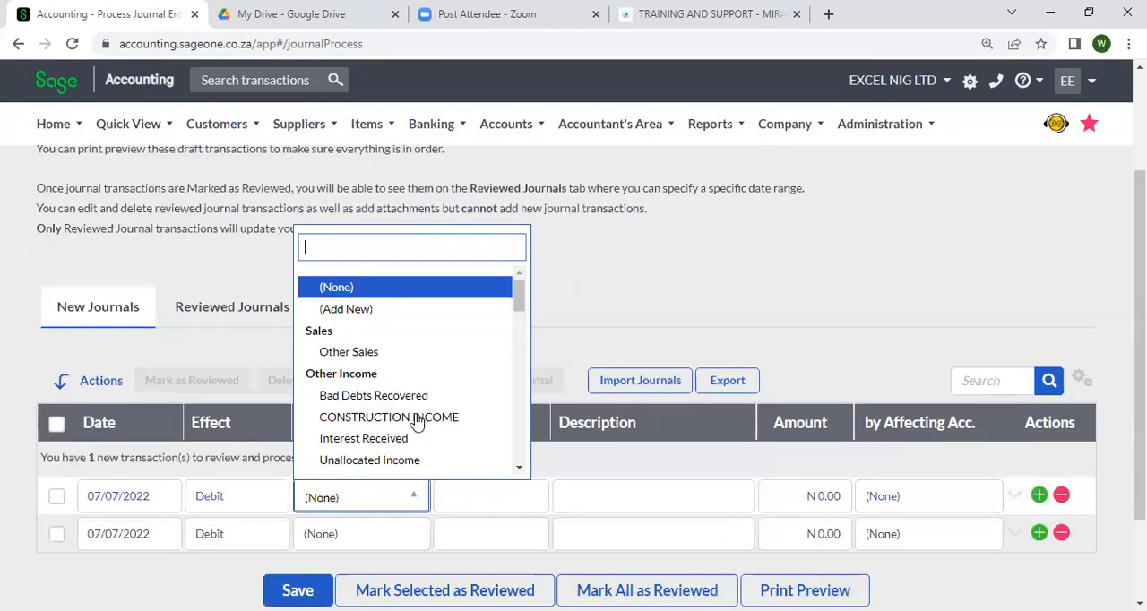
pyautogui.scroll(-3, 403, 363)
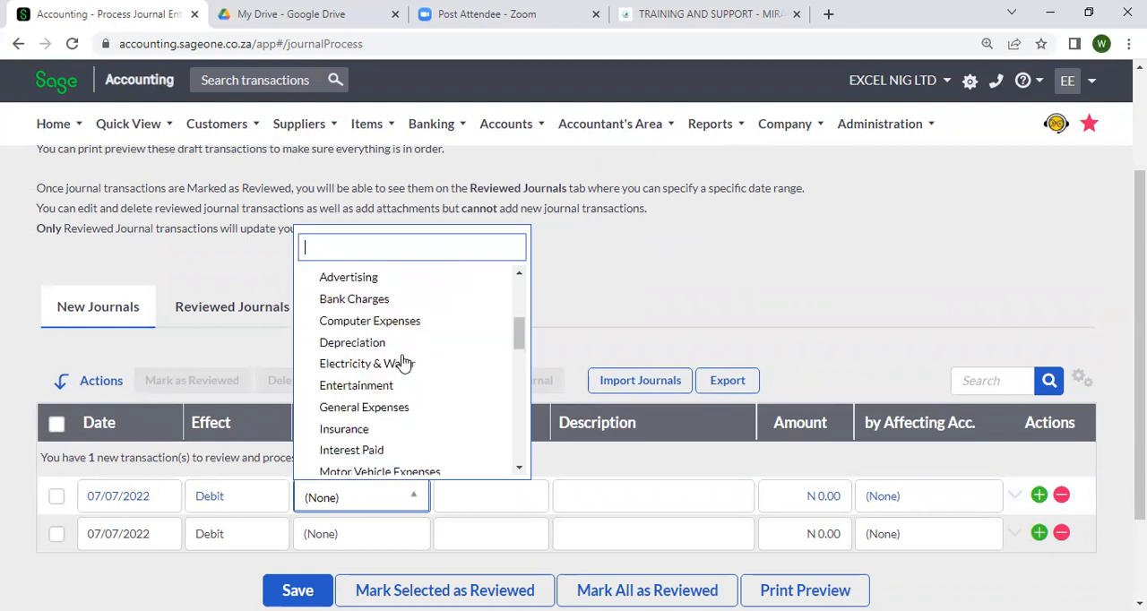
pyautogui.scroll(2, 403, 363)
pyautogui.scroll(-2, 403, 361)
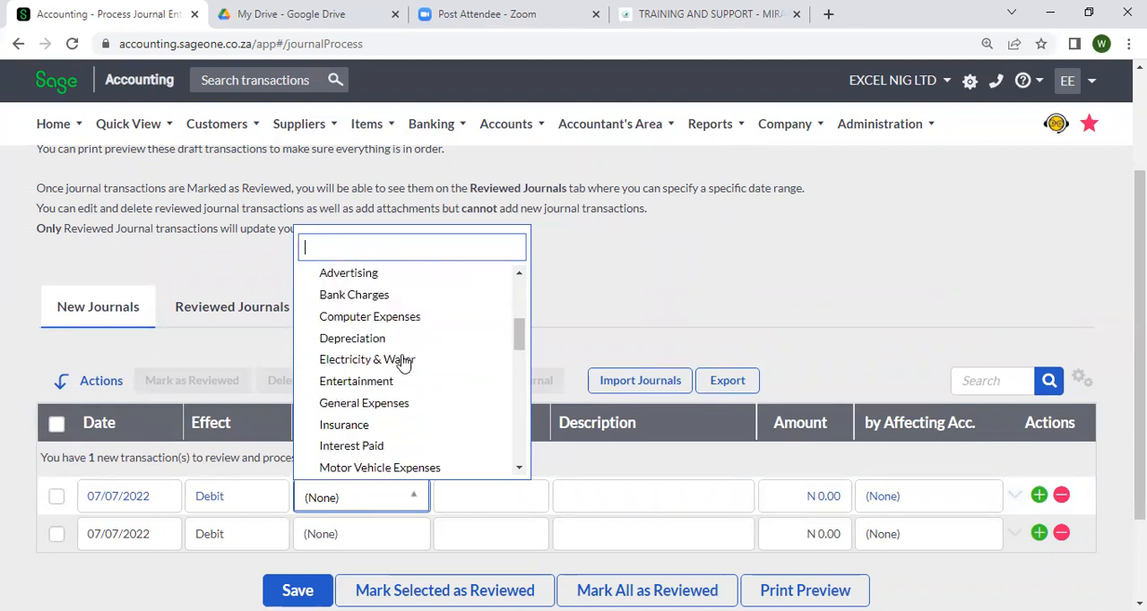
pyautogui.scroll(-4, 403, 361)
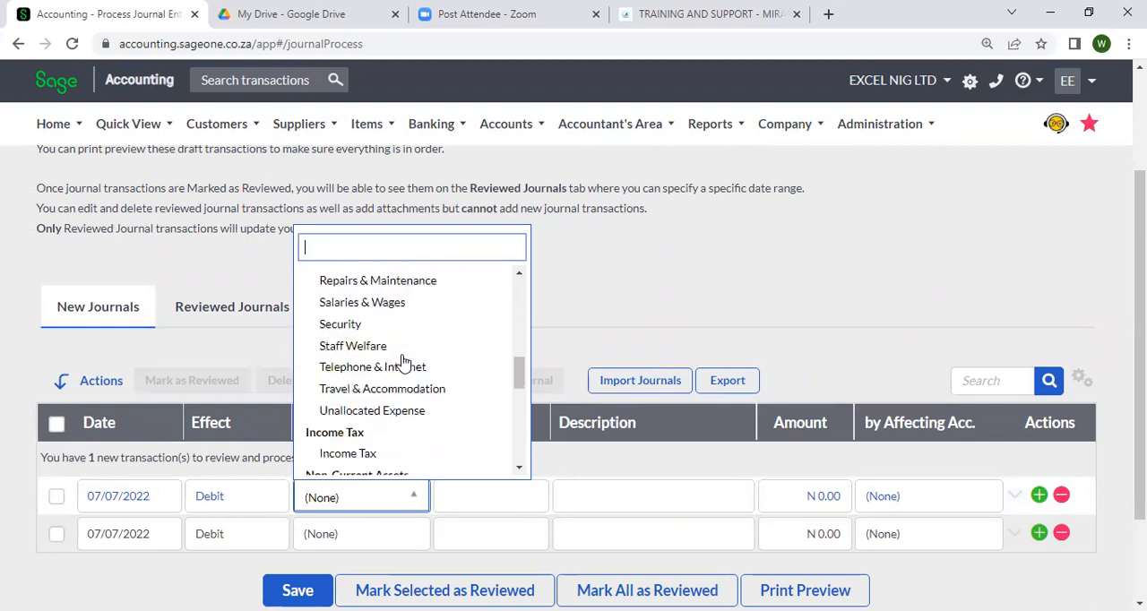
pyautogui.scroll(-2, 403, 362)
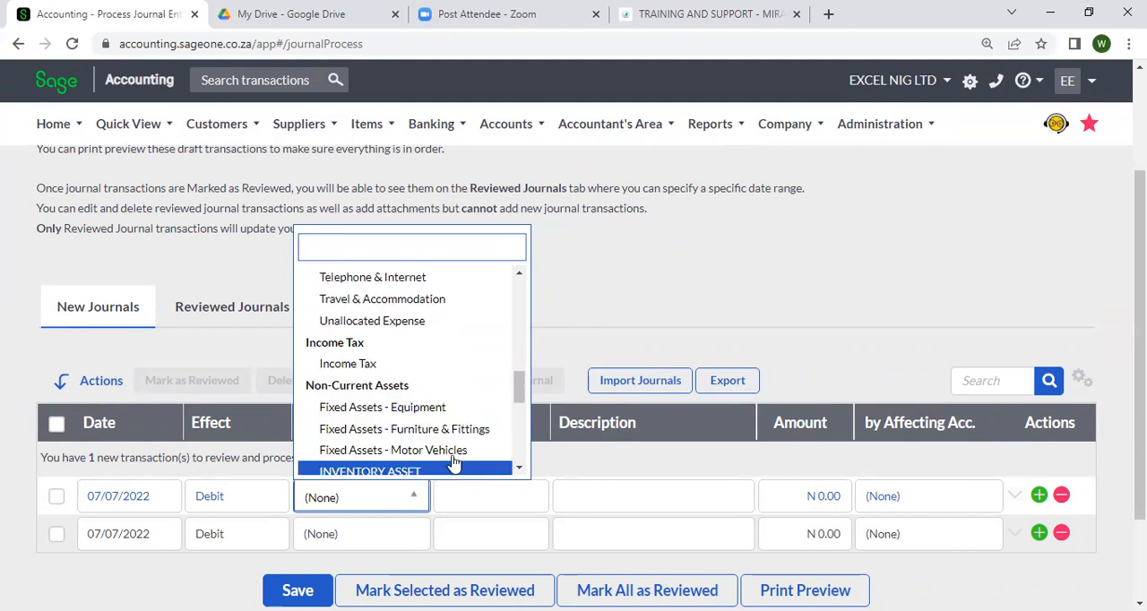
pyautogui.click(357, 430)
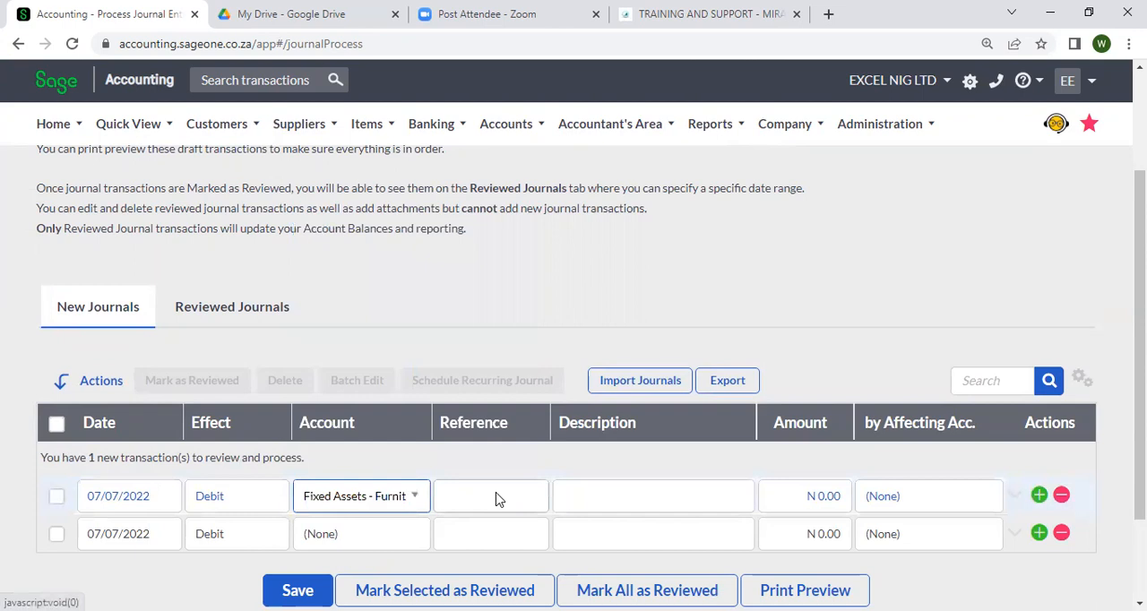
# Describe the furniture journal line as PURCHASE OF OFFICE FURNITURES
pyautogui.scroll(-2, 573, 504)
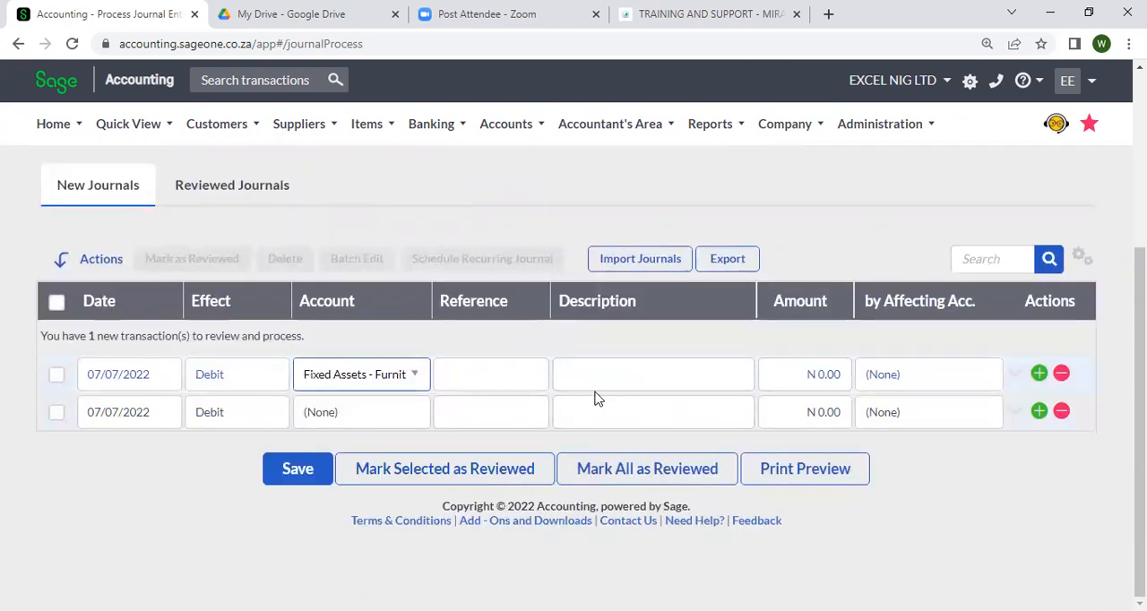
pyautogui.click(555, 375)
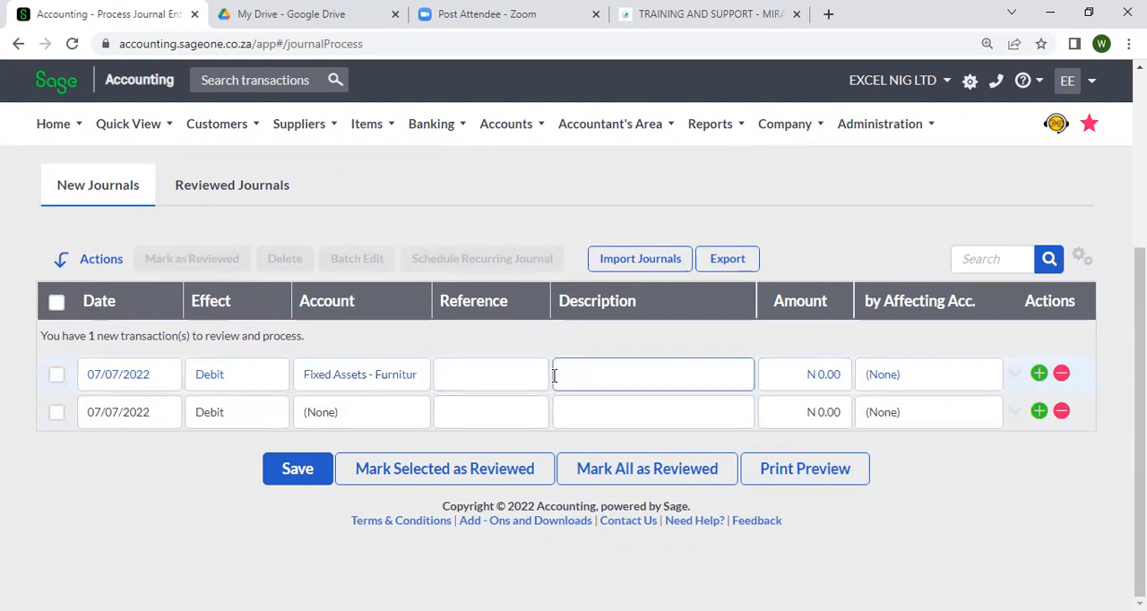
pyautogui.write('PURCHASE OF FURNITUT')
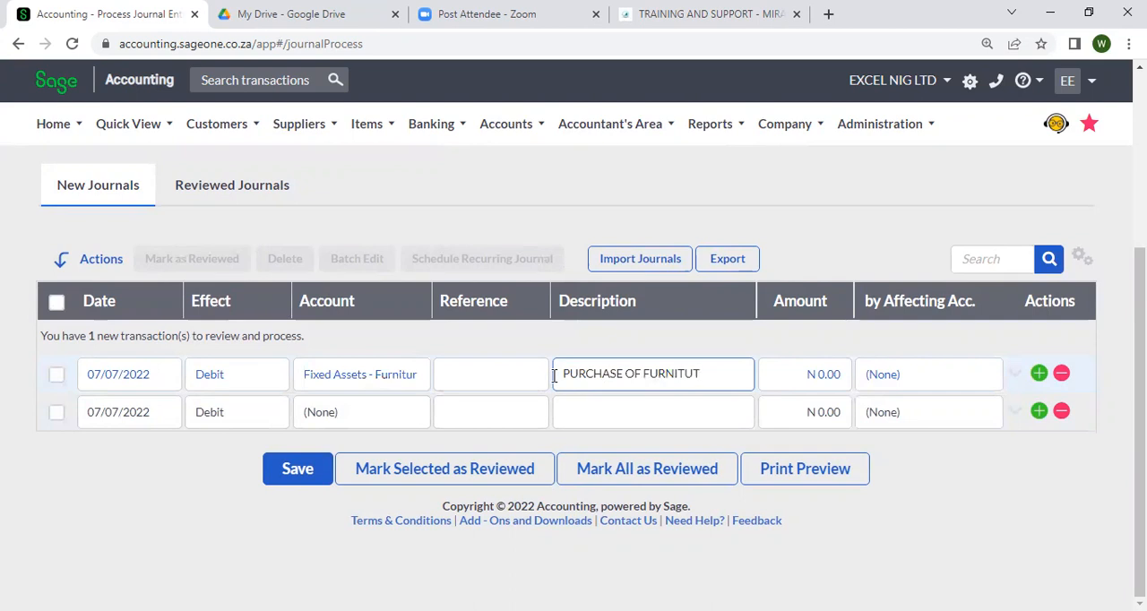
pyautogui.press('BackSpace')
pyautogui.write('RES')
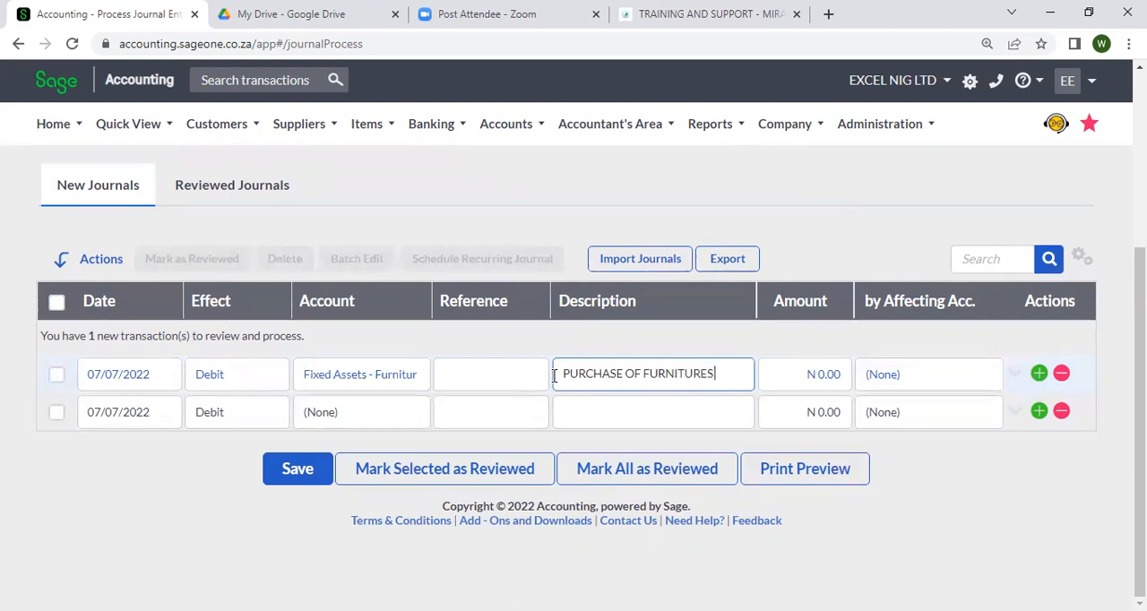
pyautogui.press('Left')
pyautogui.press('Left')
pyautogui.press('Left')
pyautogui.press('Left')
pyautogui.press('Left')
pyautogui.write('OFFICE')
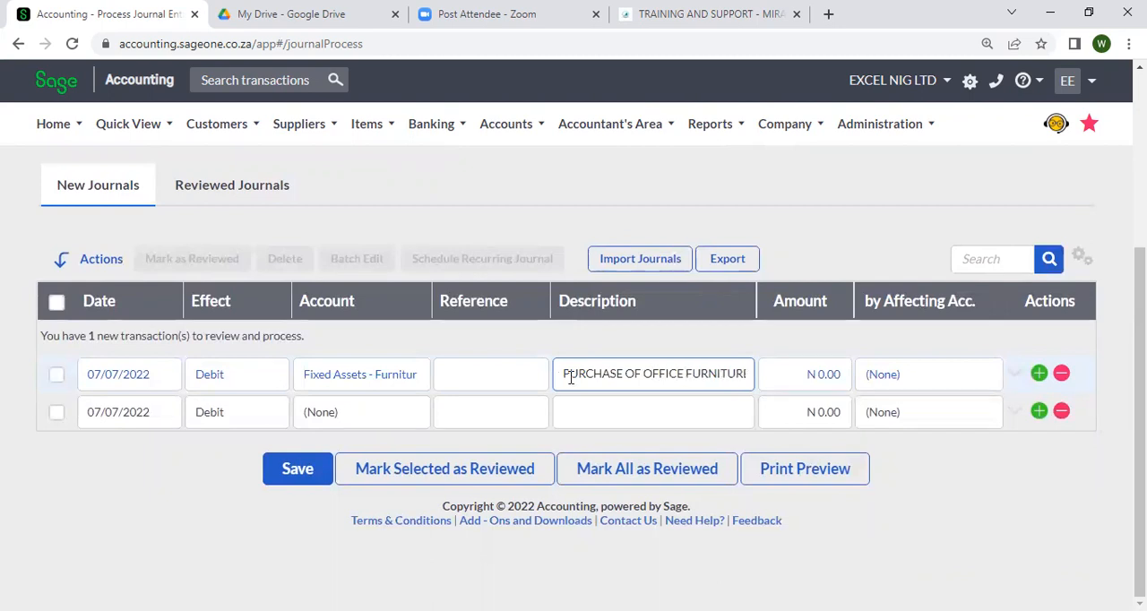
# Set the affecting account of the office furniture journal line to CASH
pyautogui.click(939, 381)
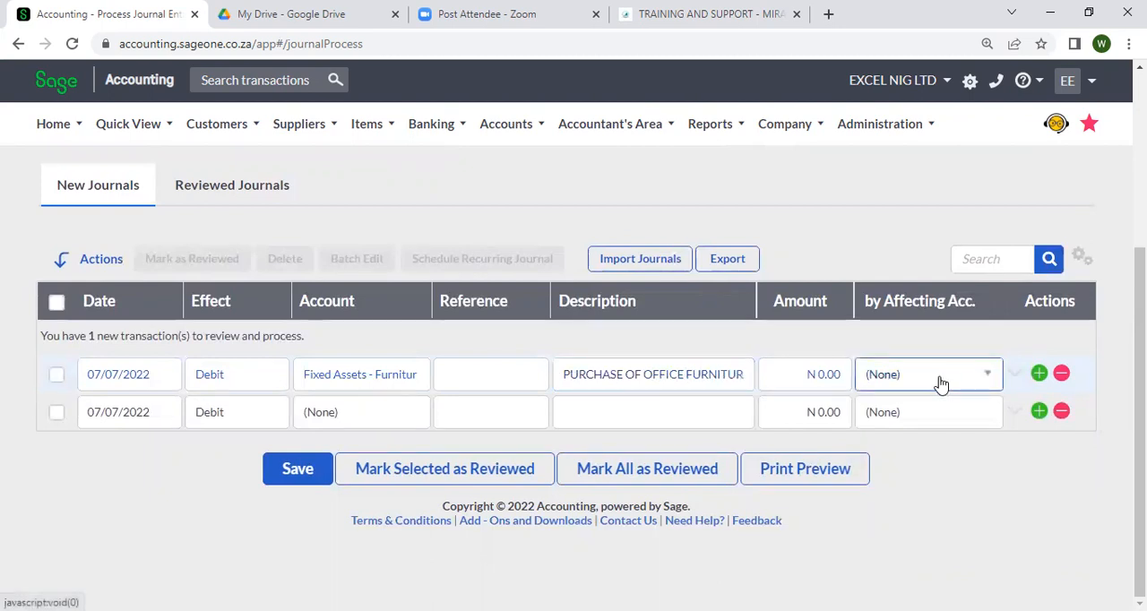
pyautogui.click(939, 381)
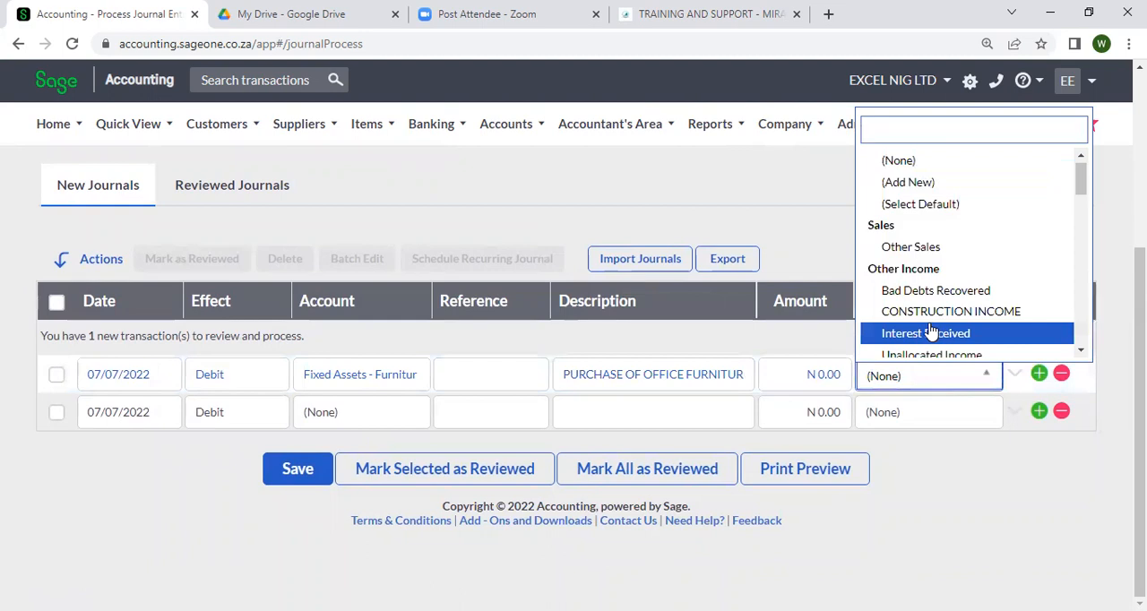
pyautogui.write('CASH')
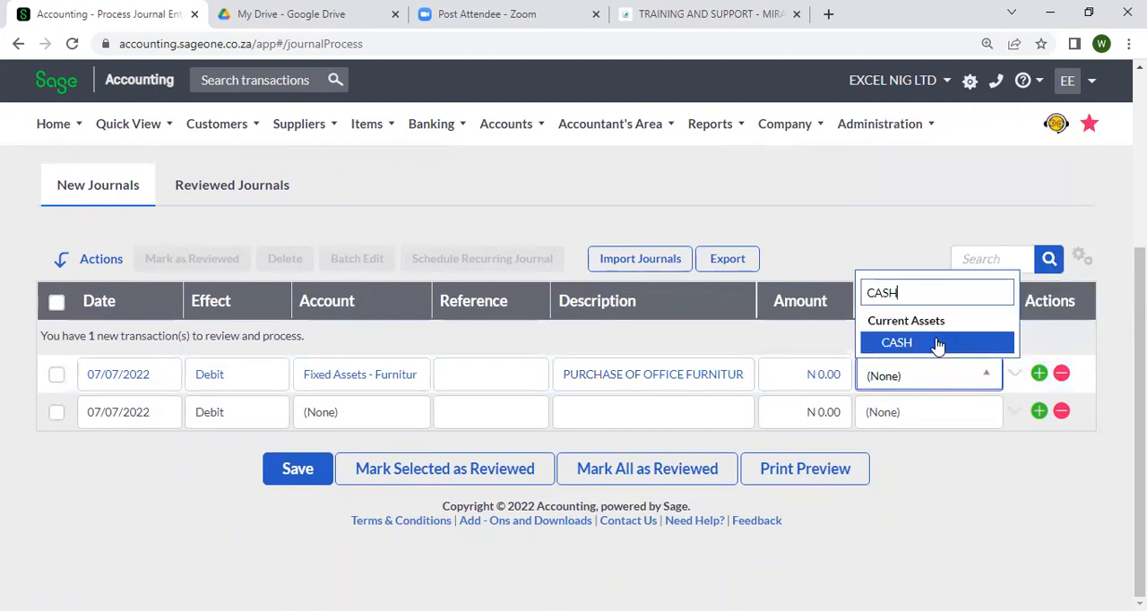
pyautogui.click(937, 343)
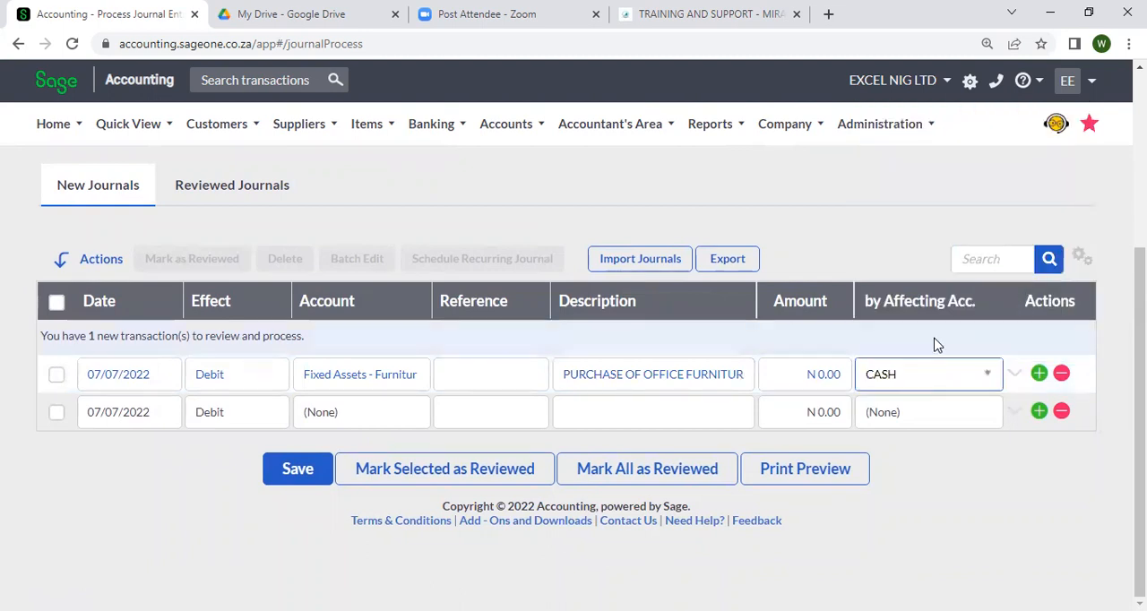
# Enter an amount of 20000 for the furniture purchase and mark that journal line as reviewed
pyautogui.click(826, 387)
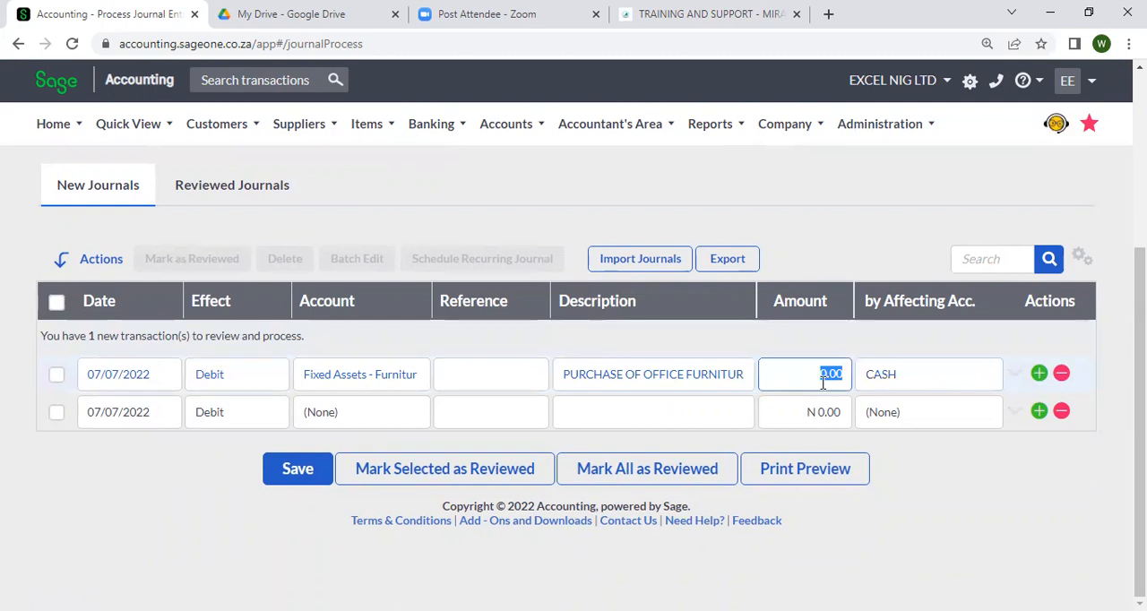
pyautogui.write('20000')
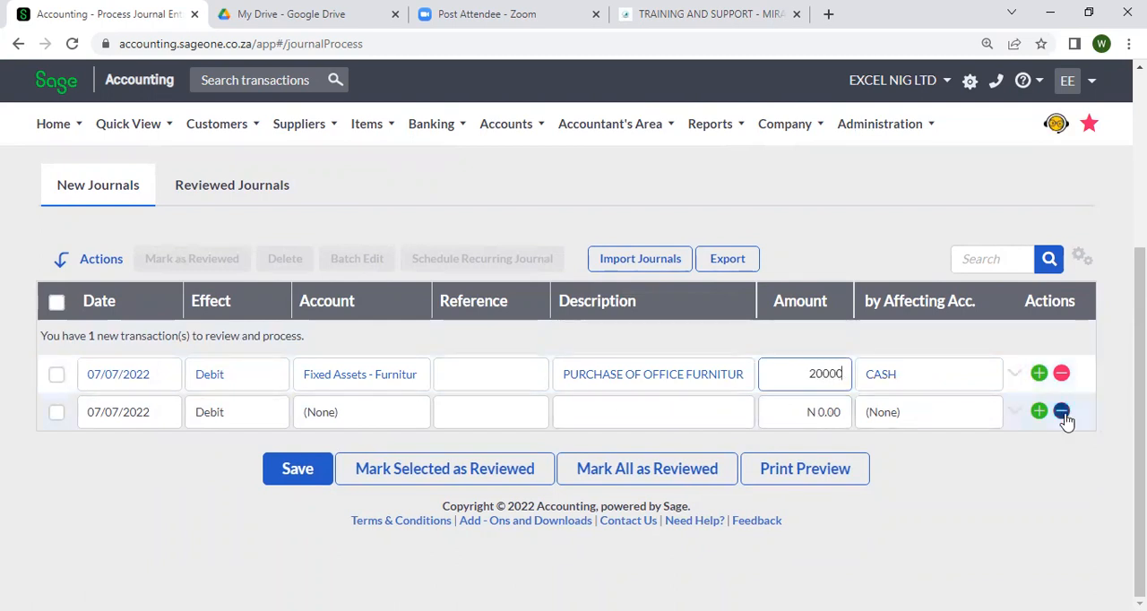
pyautogui.click(56, 377)
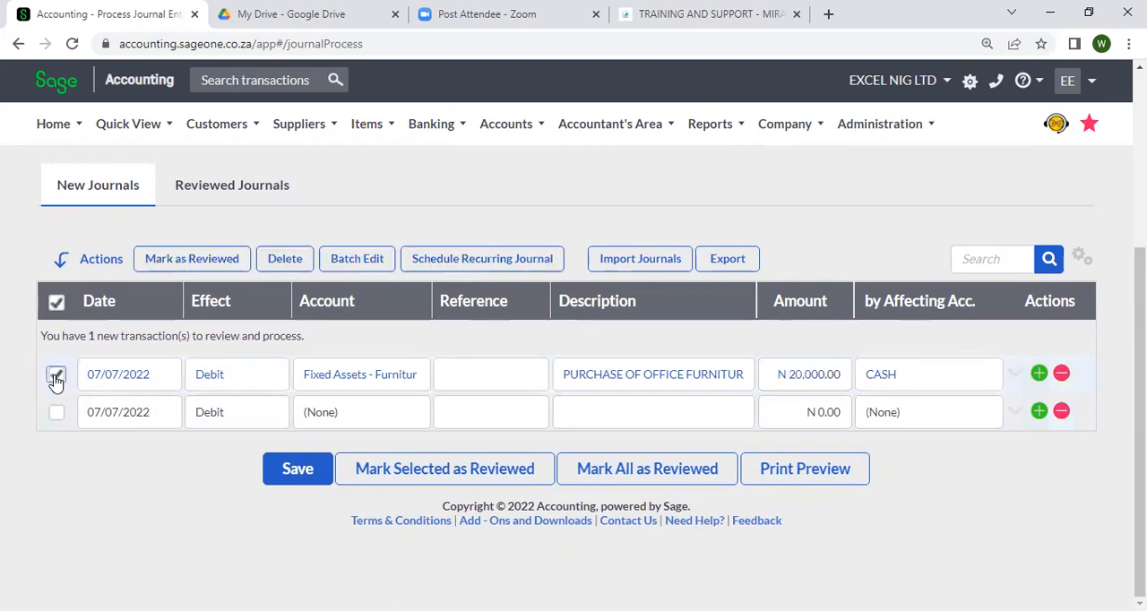
pyautogui.click(501, 484)
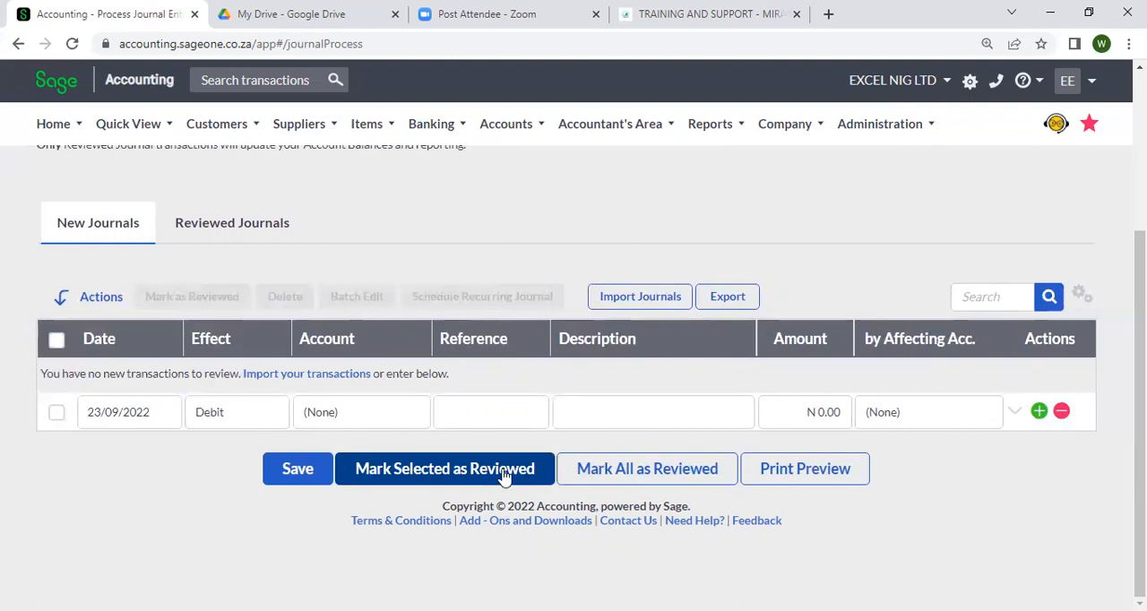
# Check the Reviewed Journals list, return to New Journals and save there
pyautogui.click(239, 236)
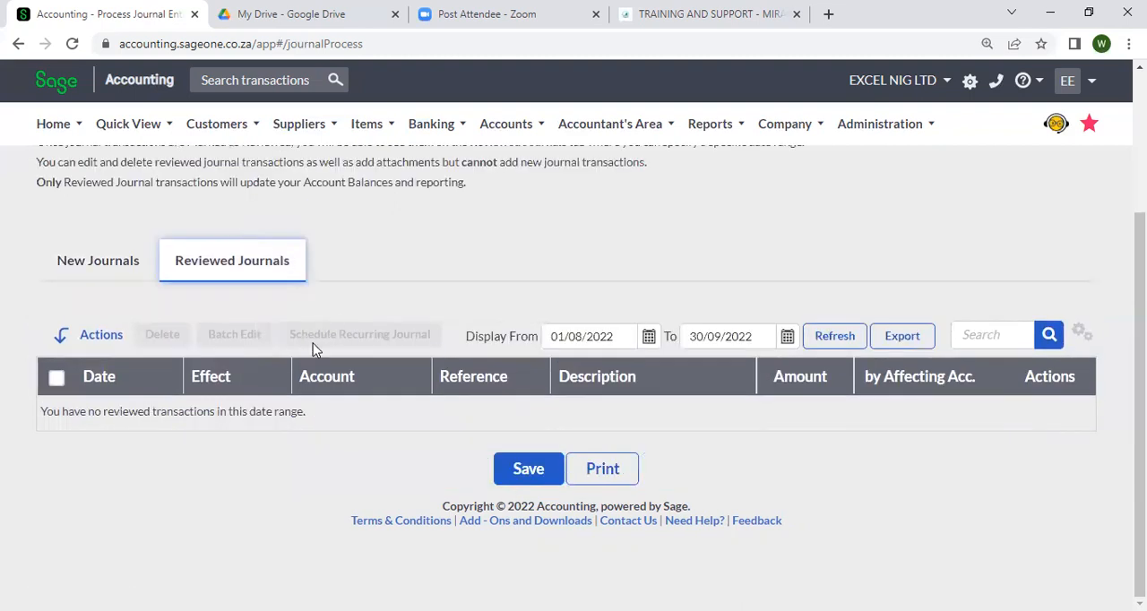
pyautogui.click(130, 260)
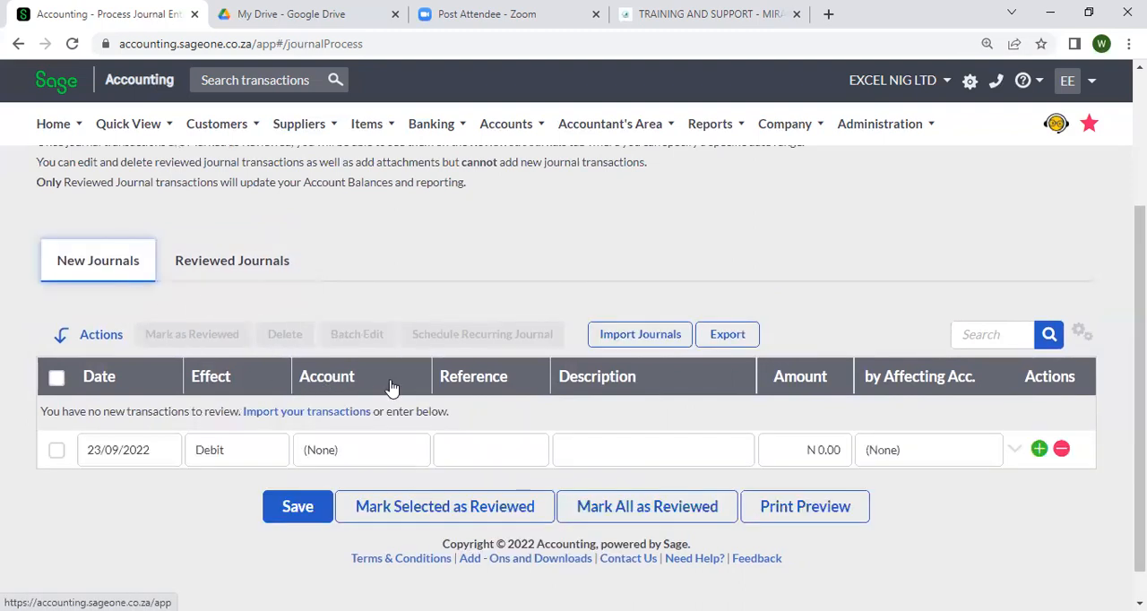
pyautogui.click(312, 510)
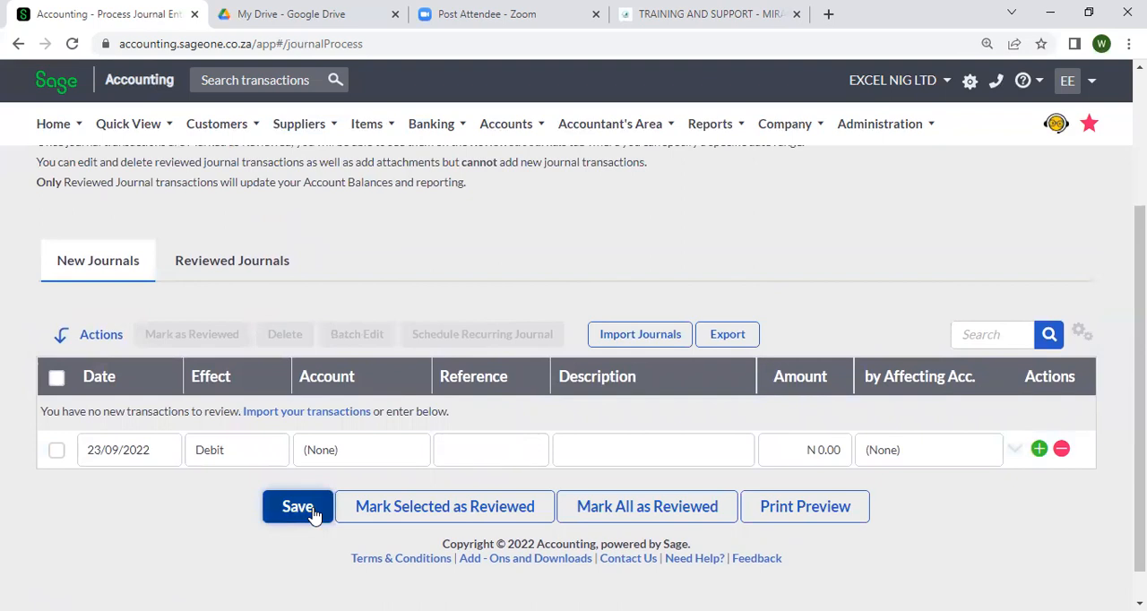
# Display the reviewed journals from 01/07/2022 onwards and save them
pyautogui.click(235, 271)
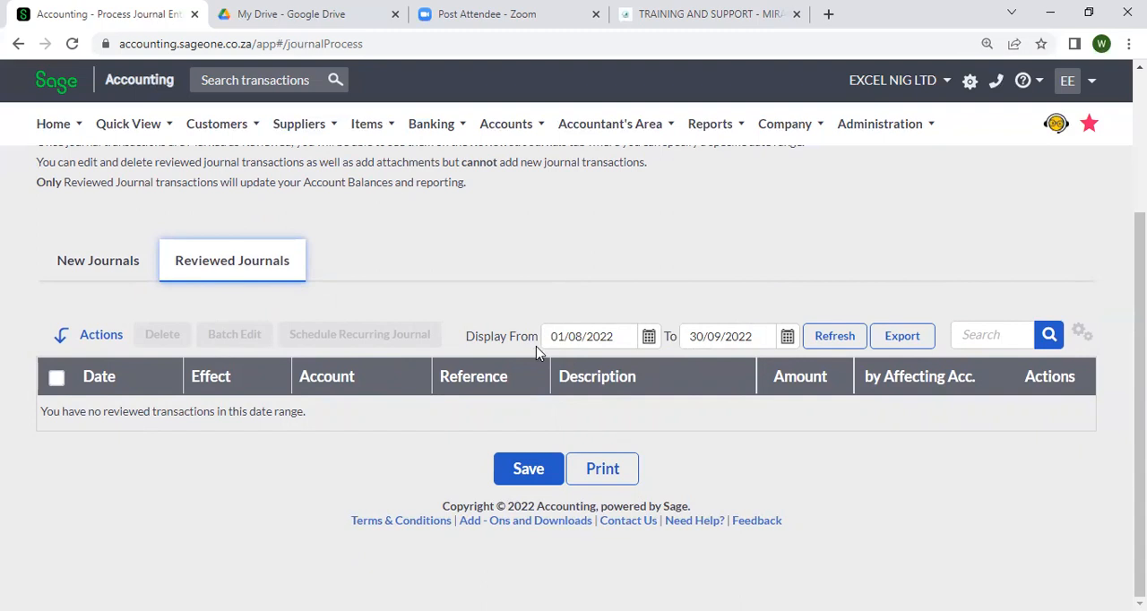
pyautogui.click(657, 336)
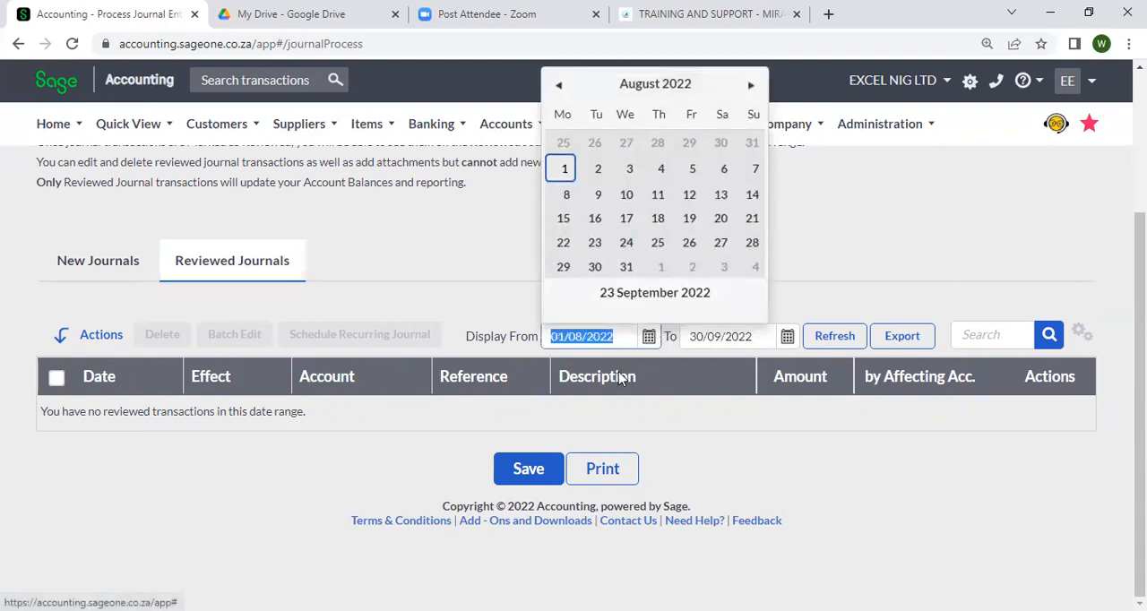
pyautogui.click(560, 86)
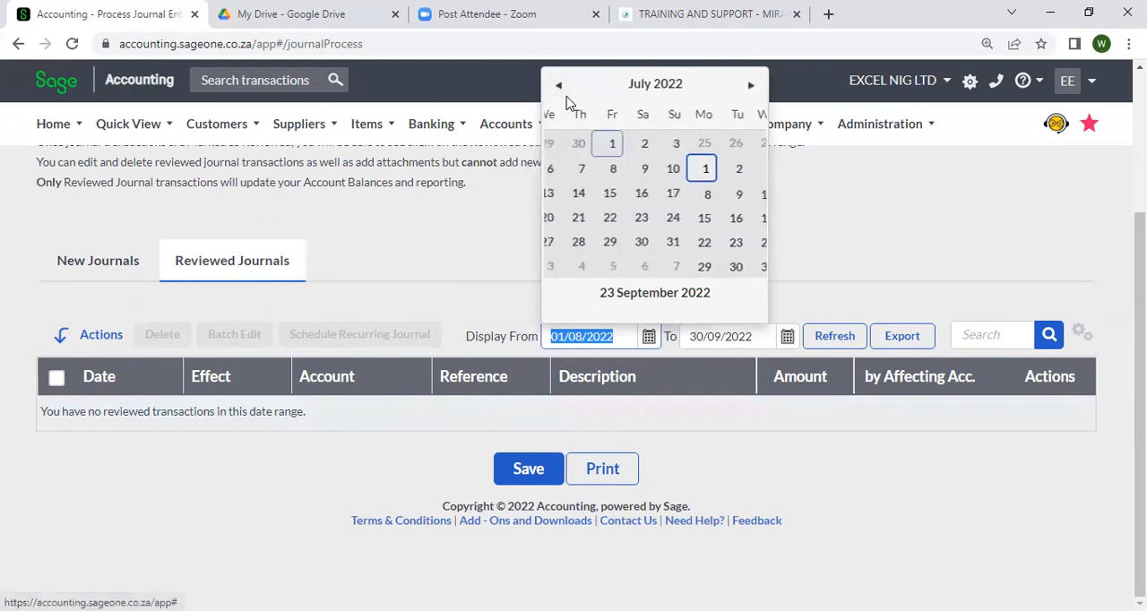
pyautogui.click(686, 143)
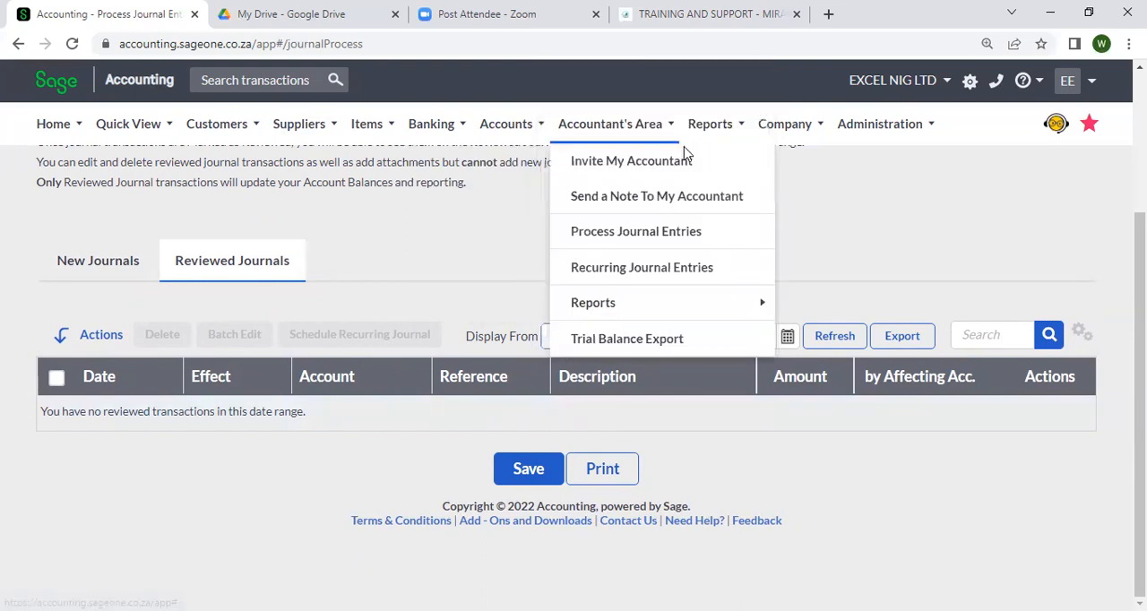
pyautogui.click(842, 345)
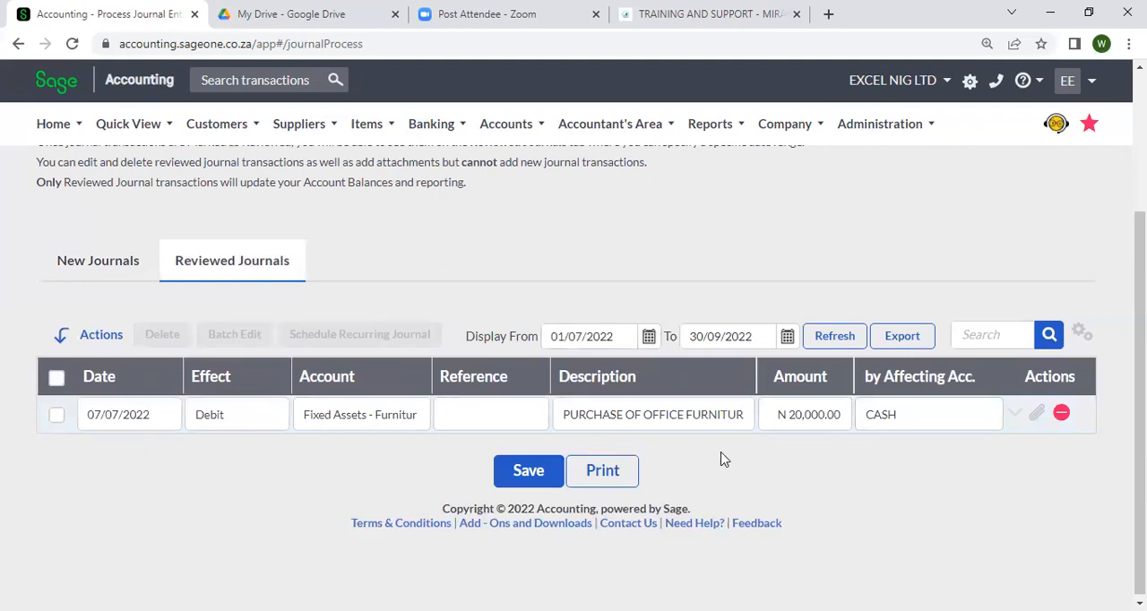
pyautogui.click(532, 474)
# Open the list of accounts and search it for CASH
pyautogui.click(504, 122)
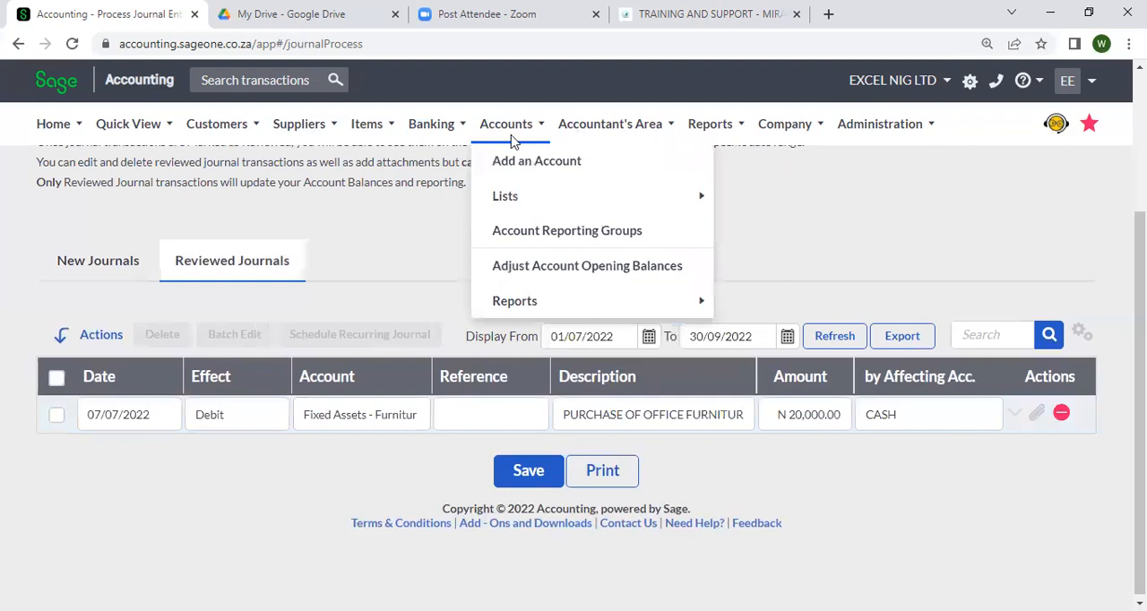
pyautogui.click(740, 194)
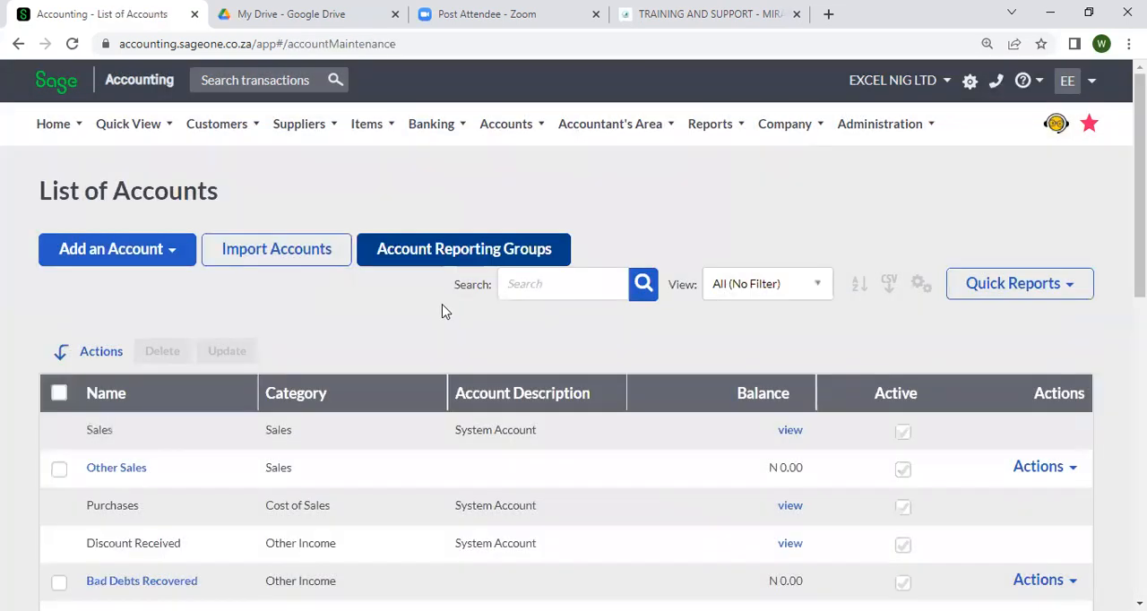
pyautogui.click(553, 296)
pyautogui.write('CASH')
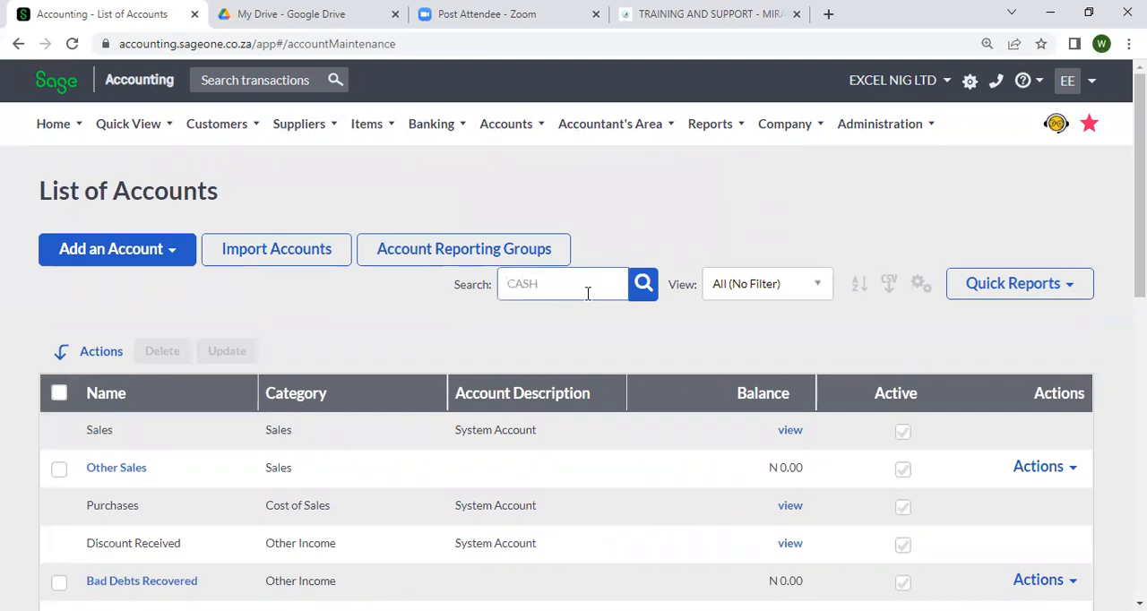
pyautogui.click(642, 287)
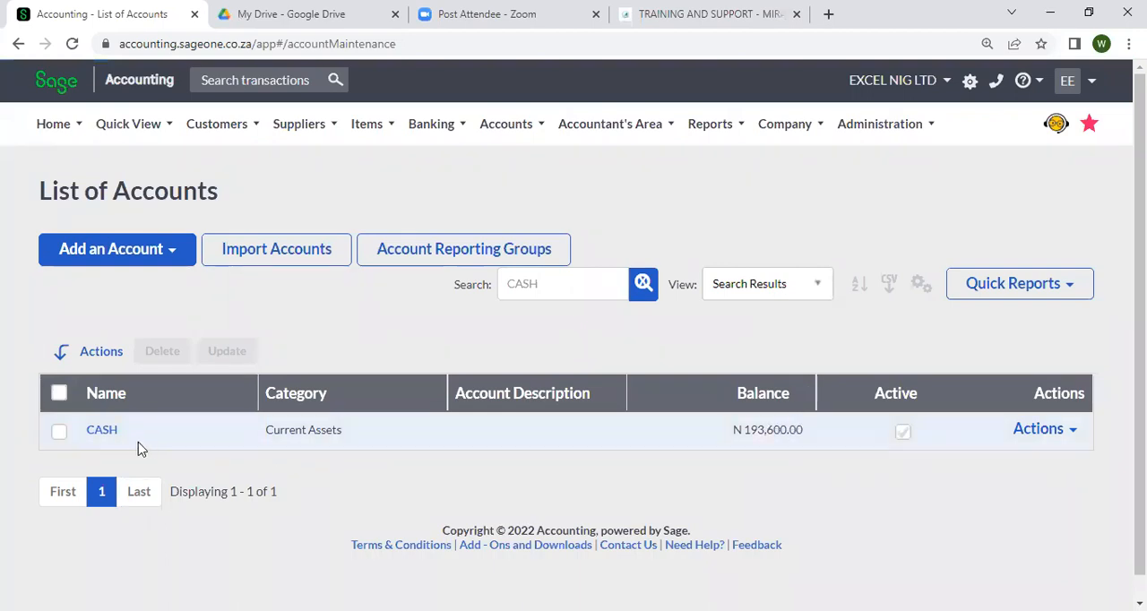
# Open the CASH account, review its activity summary and display the transactions behind its balance
pyautogui.click(107, 439)
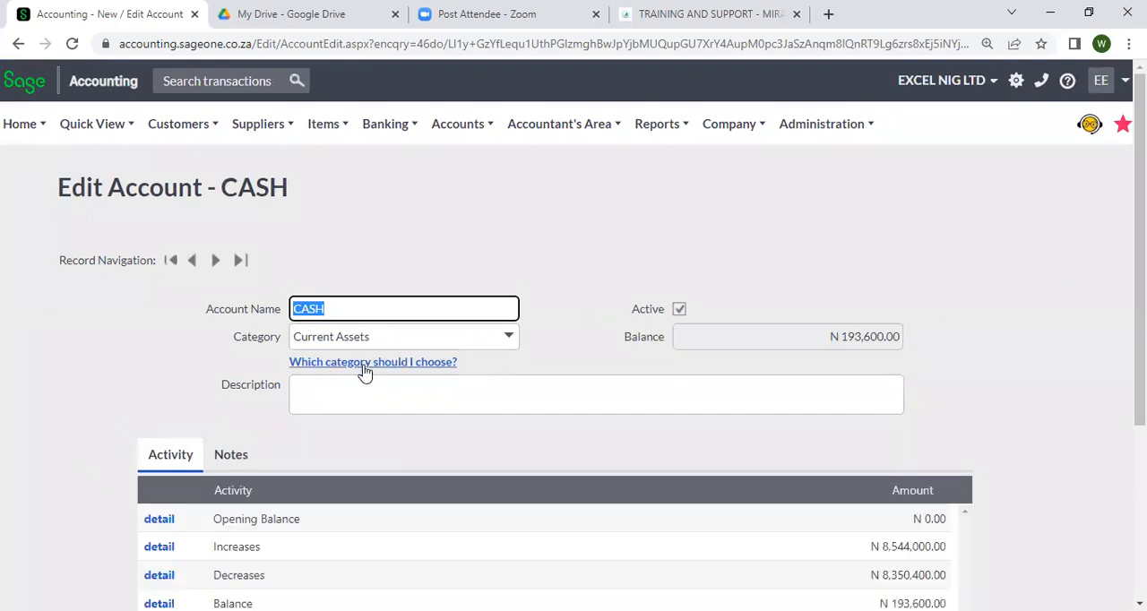
pyautogui.scroll(-3, 259, 368)
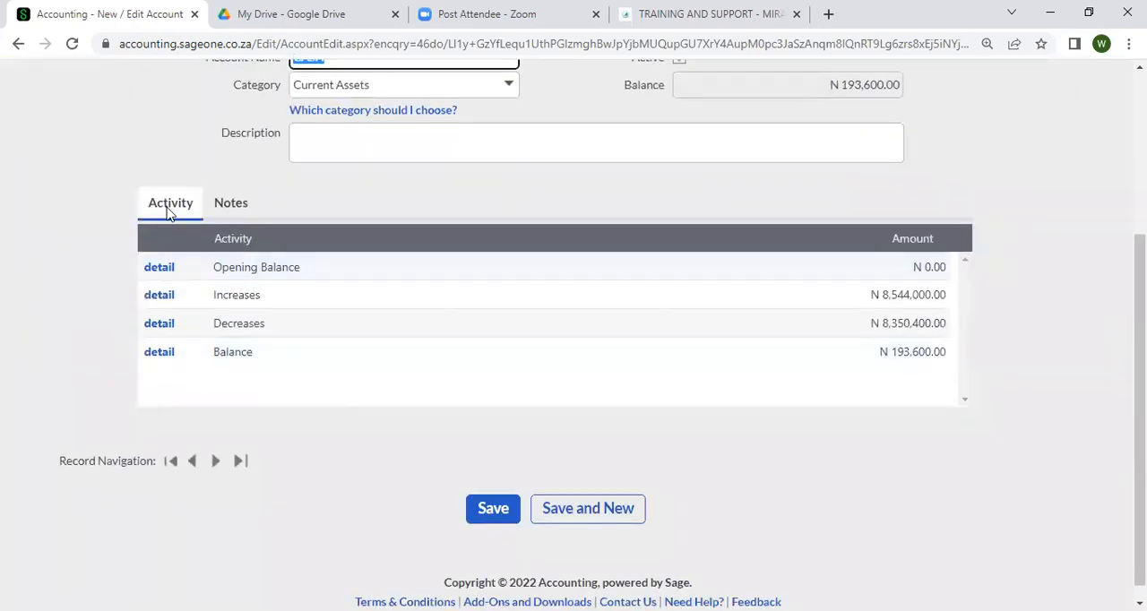
pyautogui.scroll(3, 183, 335)
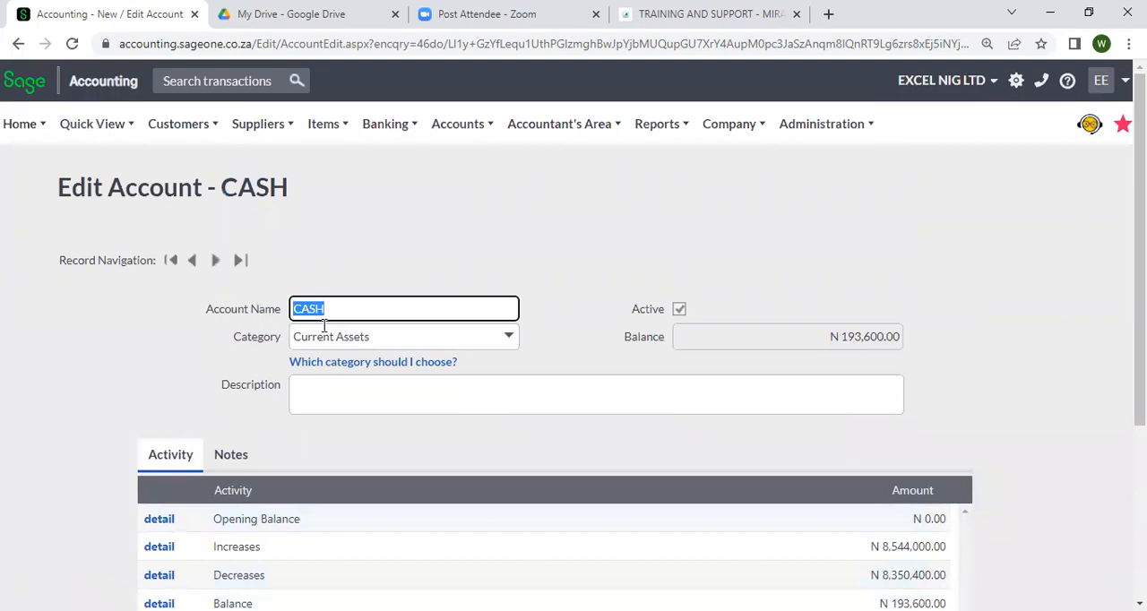
pyautogui.scroll(-2, 318, 333)
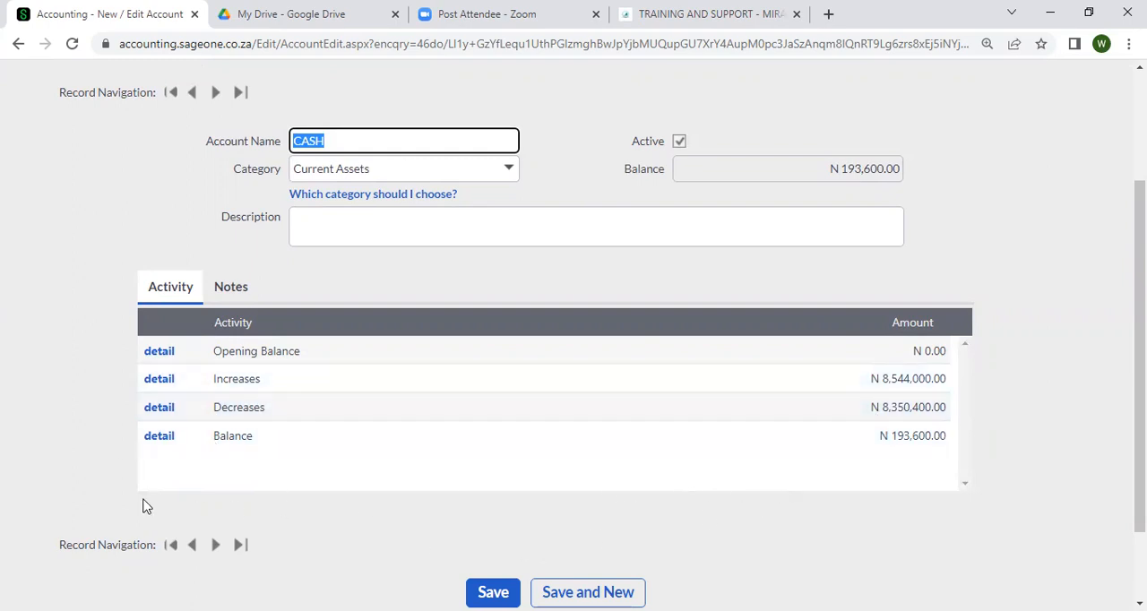
pyautogui.click(158, 436)
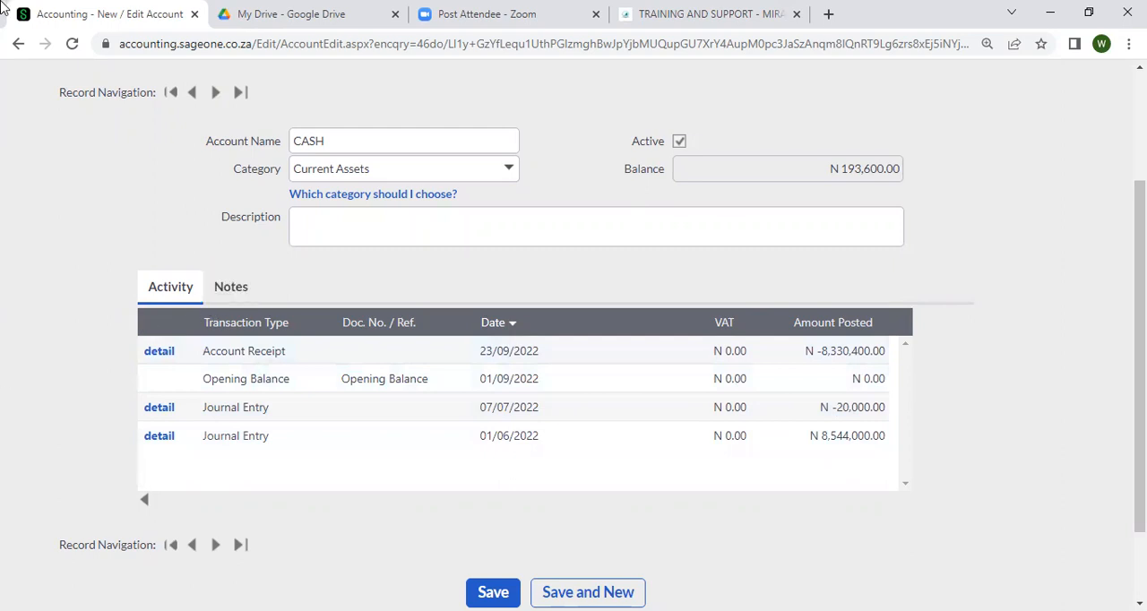
# Open the Profit and Loss Report from the accountant's management reports and look through its filter options
pyautogui.scroll(3, 481, 80)
pyautogui.moveTo(518, 144)
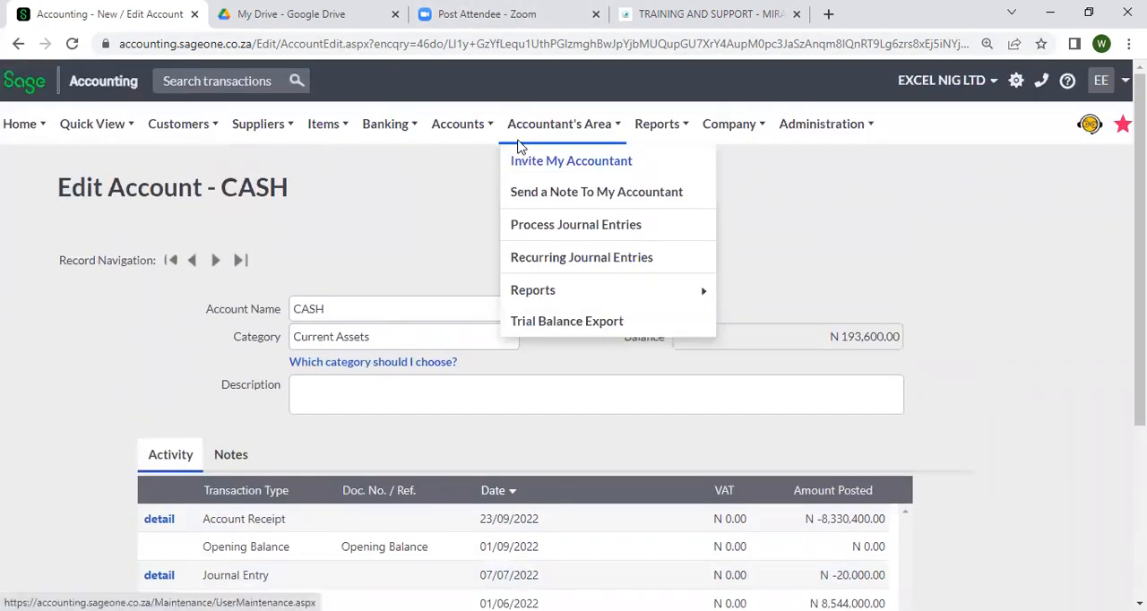
pyautogui.moveTo(655, 132)
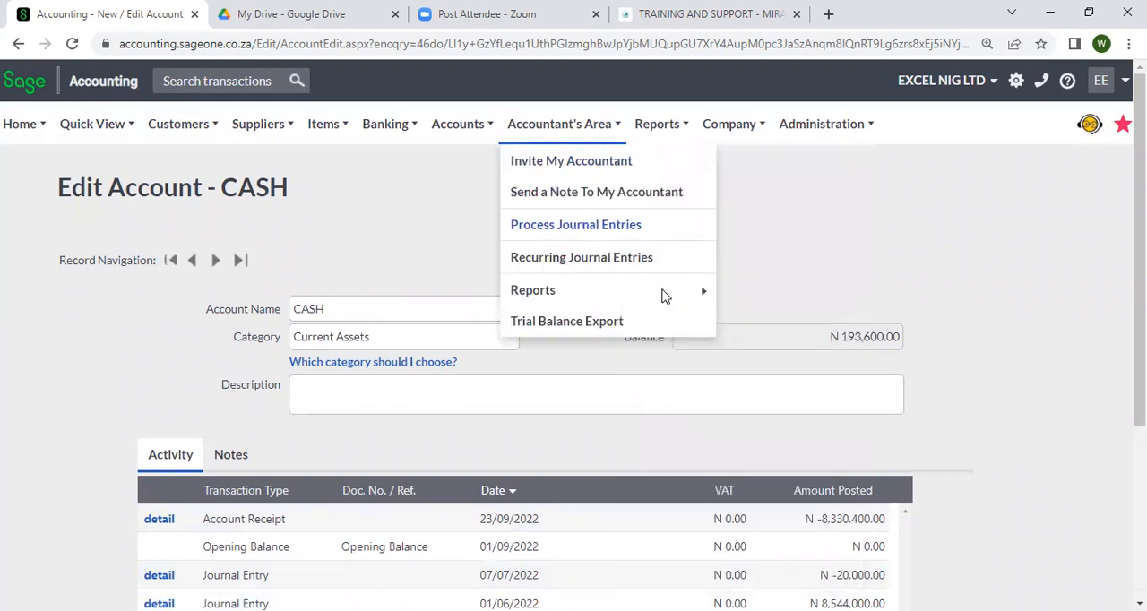
pyautogui.moveTo(663, 293)
pyautogui.moveTo(767, 292)
pyautogui.click(913, 286)
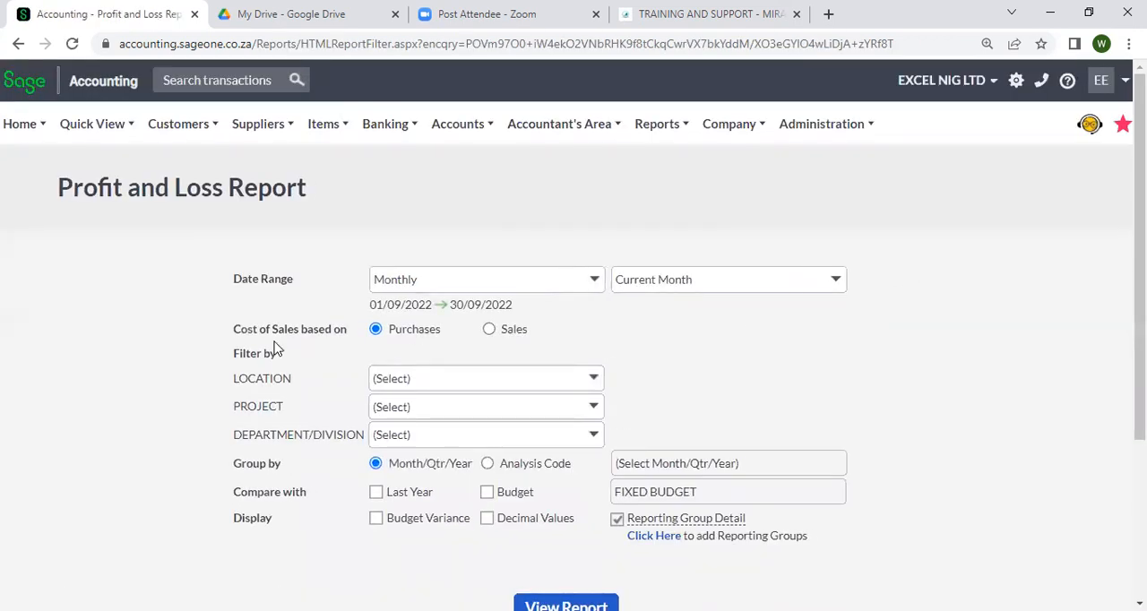
pyautogui.scroll(-3, 460, 389)
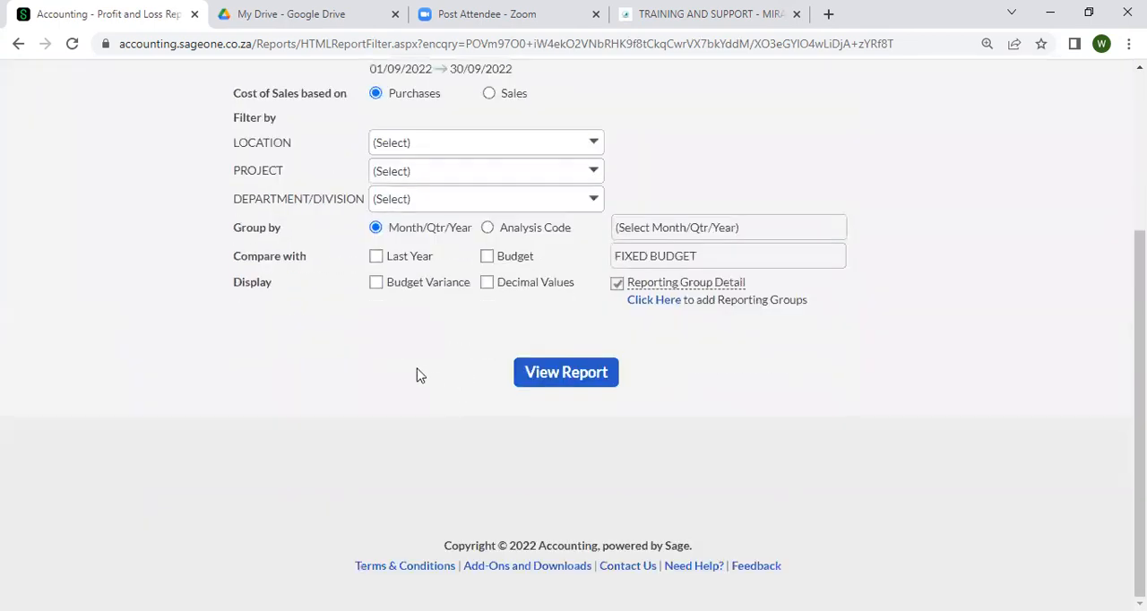
pyautogui.scroll(2, 400, 317)
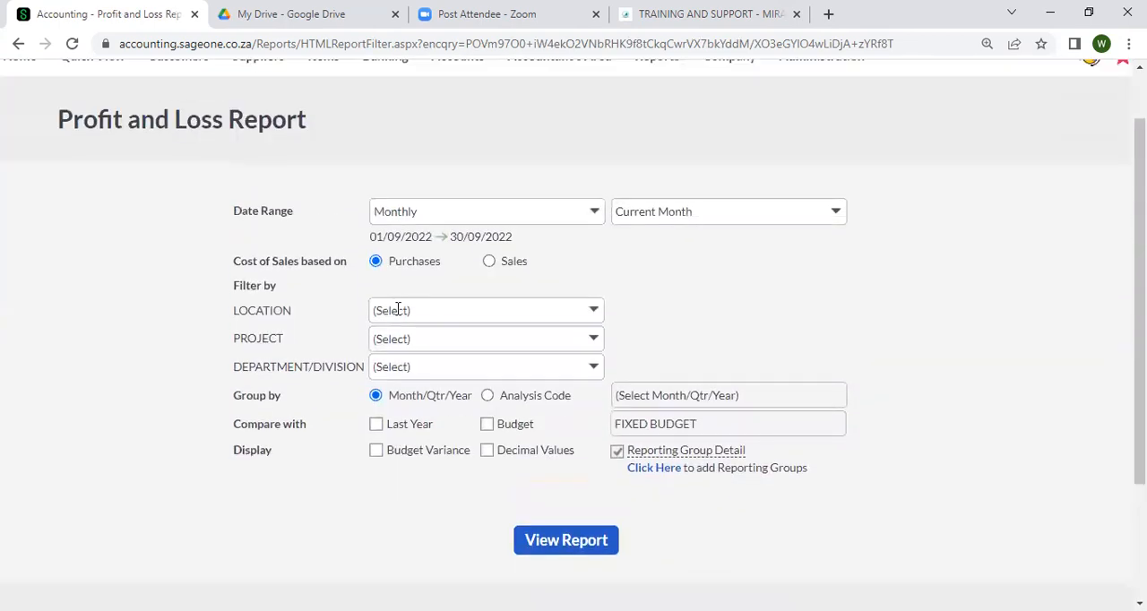
pyautogui.scroll(-1, 407, 310)
pyautogui.scroll(2, 407, 314)
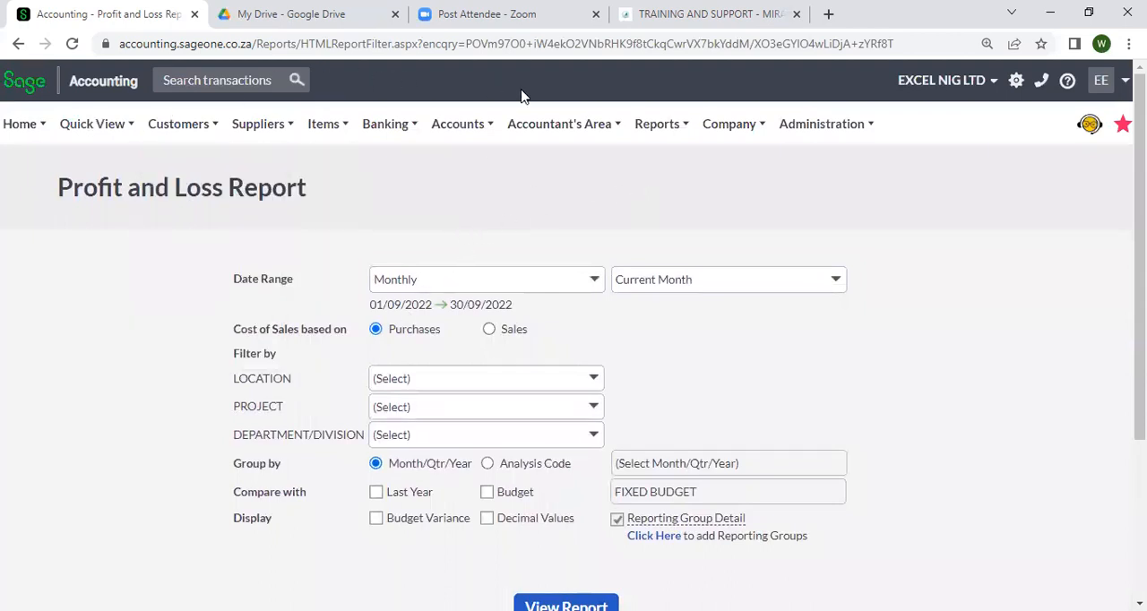
# View the Trial Balance Report with closing balances for the current year and review its account lines and totals
pyautogui.moveTo(597, 141)
pyautogui.moveTo(705, 298)
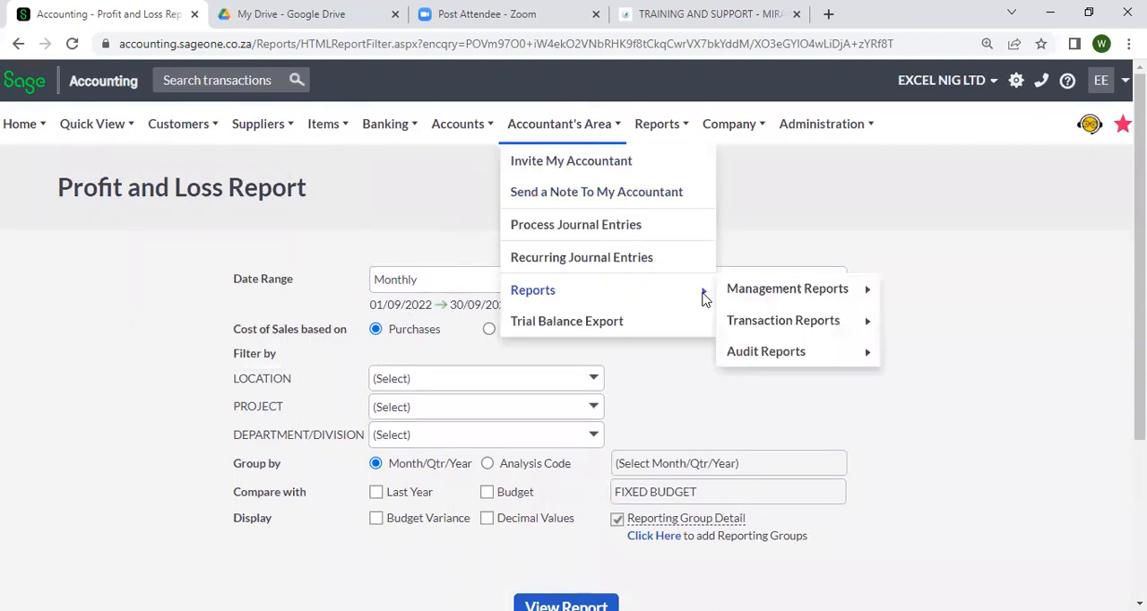
pyautogui.moveTo(842, 289)
pyautogui.click(918, 354)
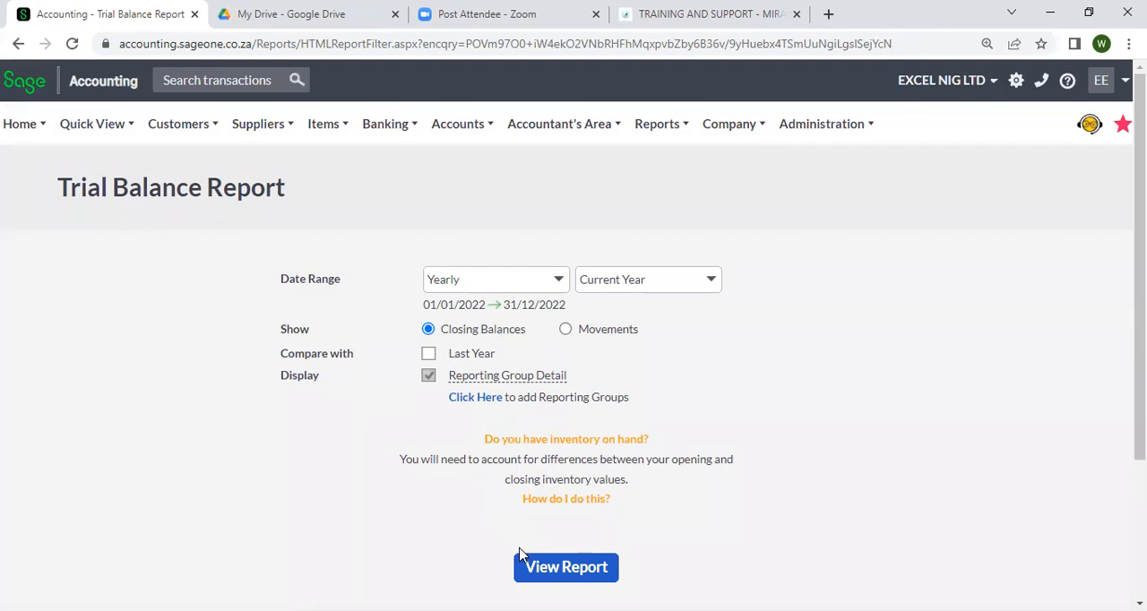
pyautogui.click(521, 566)
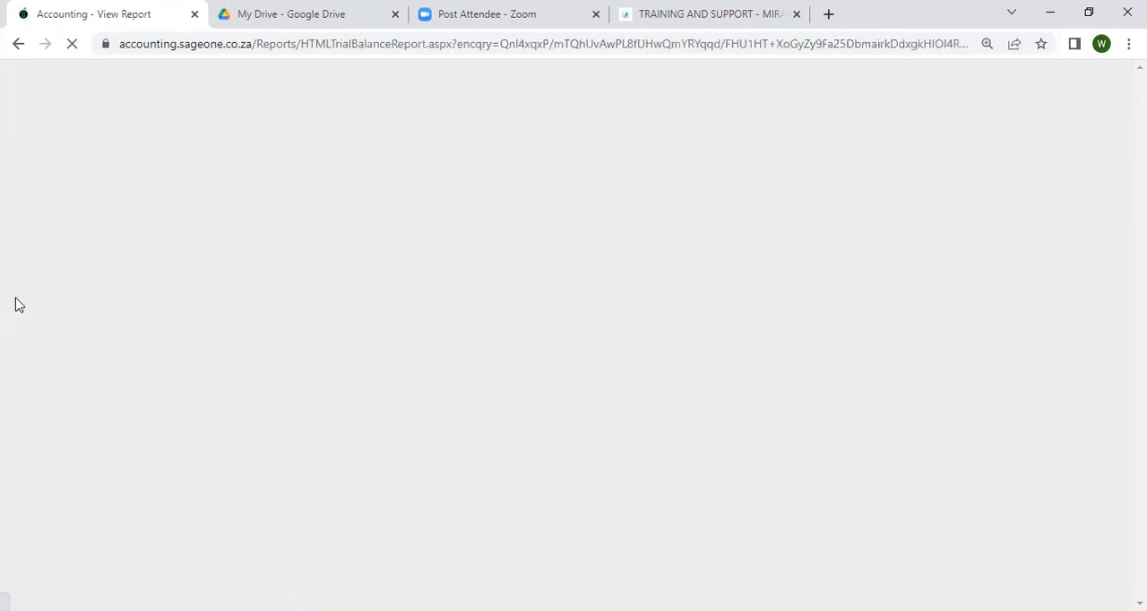
pyautogui.scroll(-4, 182, 336)
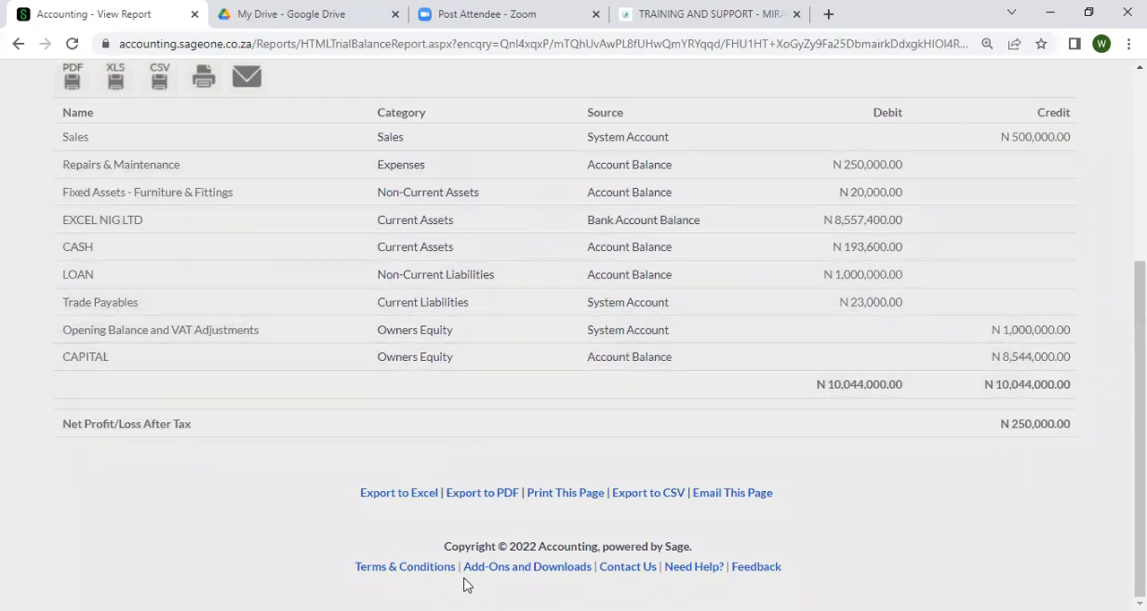
pyautogui.scroll(1, 754, 299)
pyautogui.scroll(4, 753, 298)
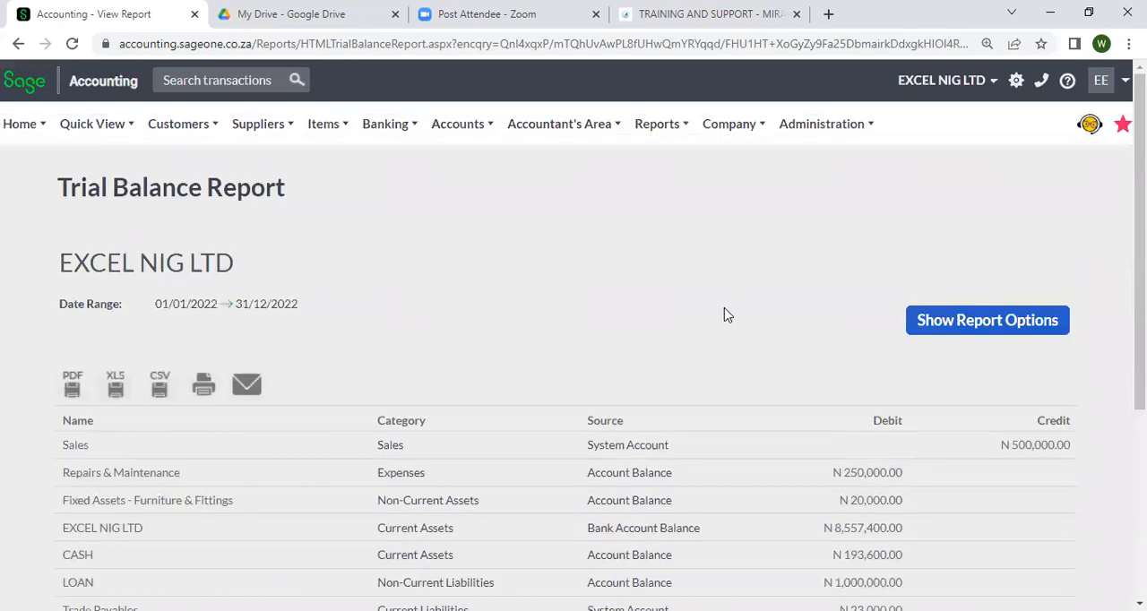
# Look over the accounting software training page on the Miramore website and return to the Trial Balance Report
pyautogui.click(679, 13)
pyautogui.scroll(10, 653, 243)
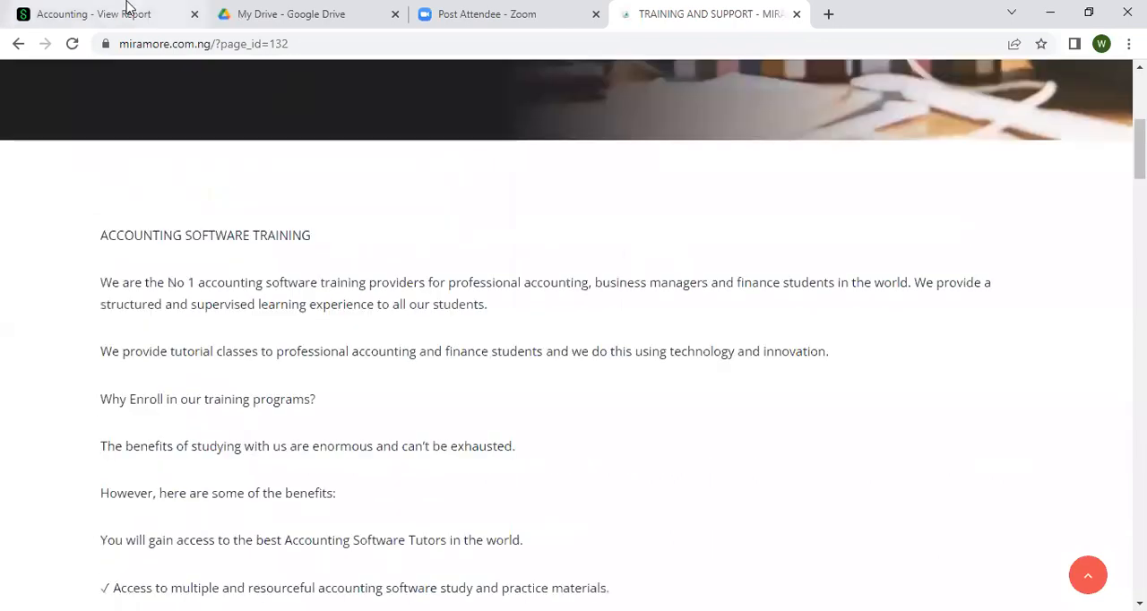
pyautogui.click(128, 12)
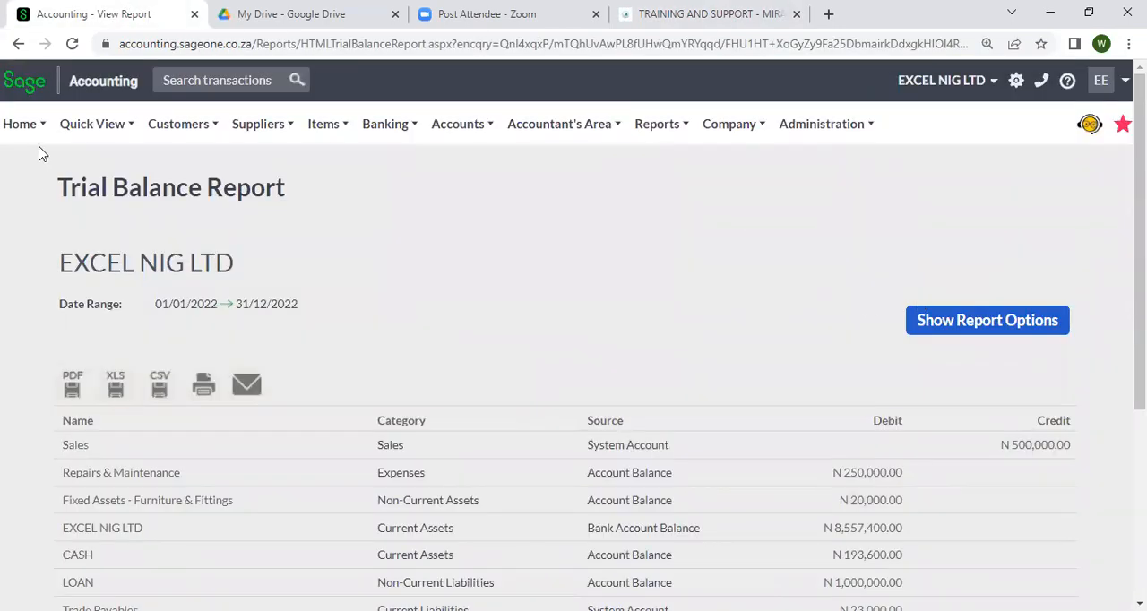